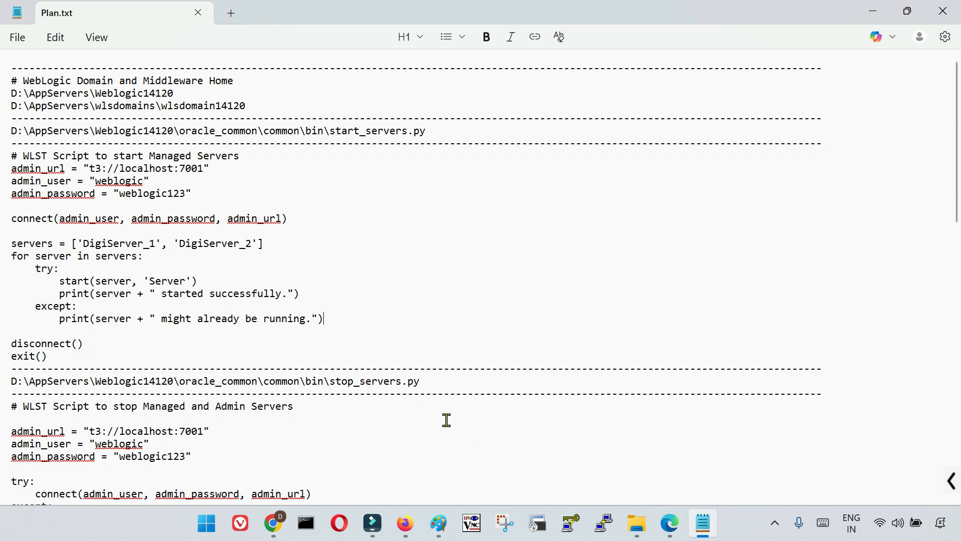
Read through the plan from the WebLogic paths and WLST scripts to the two Jenkins pipeline sections.
scroll(446, 420, down, 8)
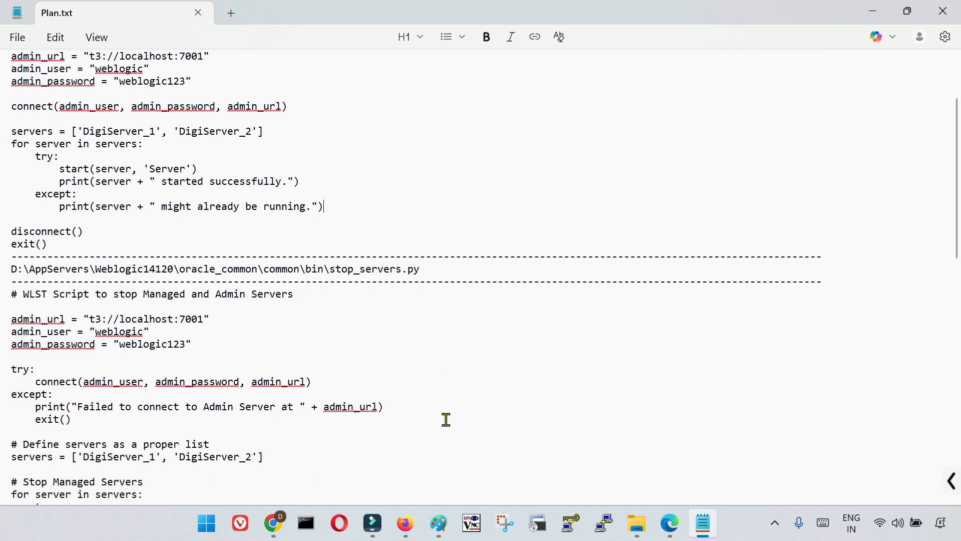
scroll(443, 420, down, 9)
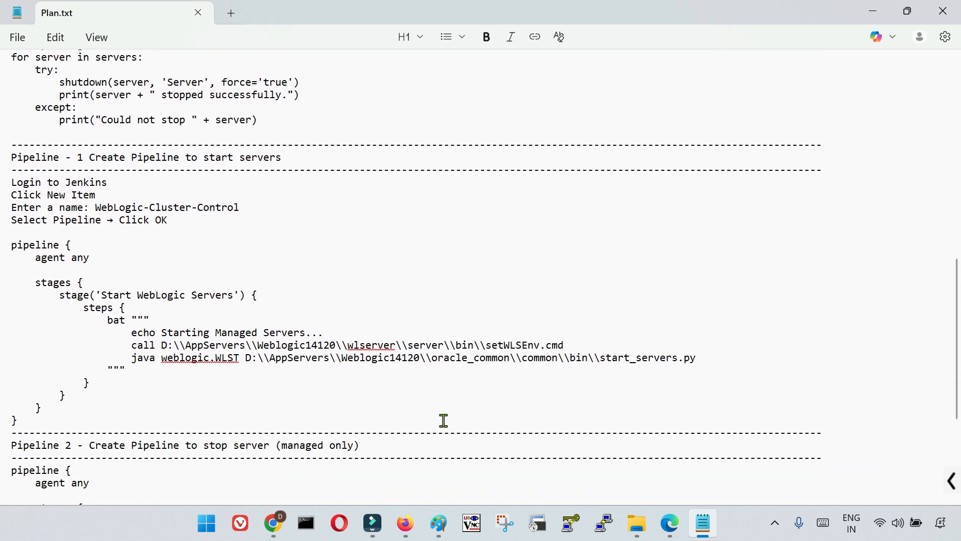
scroll(444, 421, up, 1)
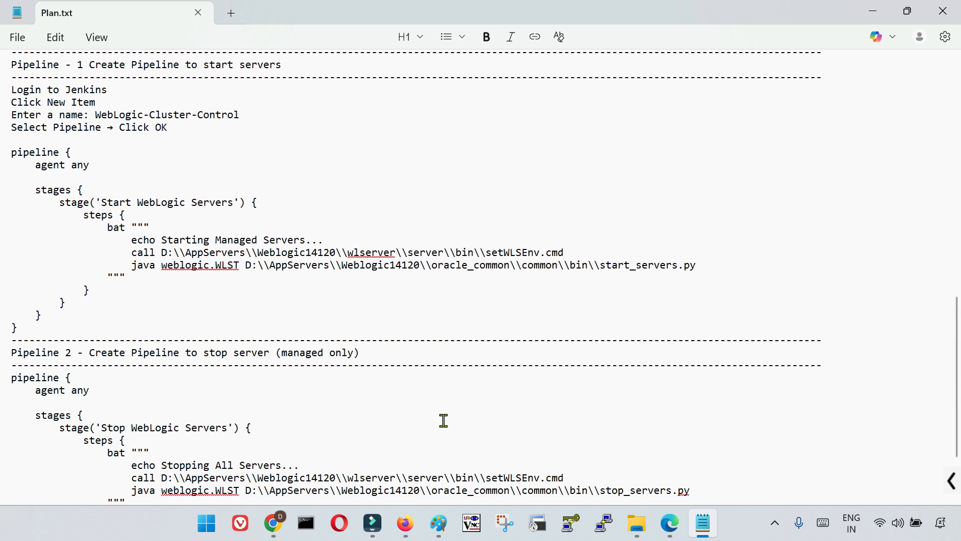
scroll(444, 421, down, 4)
click(7, 239)
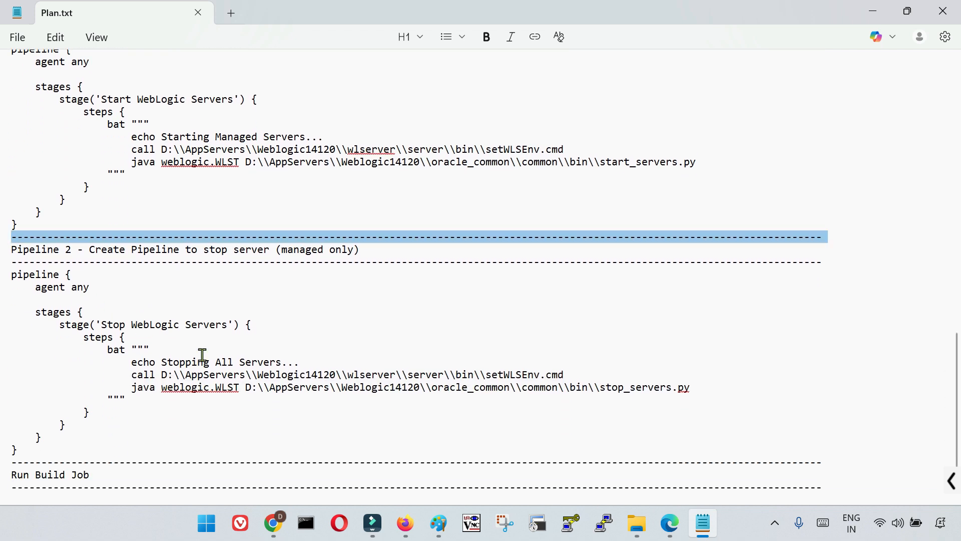
click(7, 250)
scroll(303, 426, up, 20)
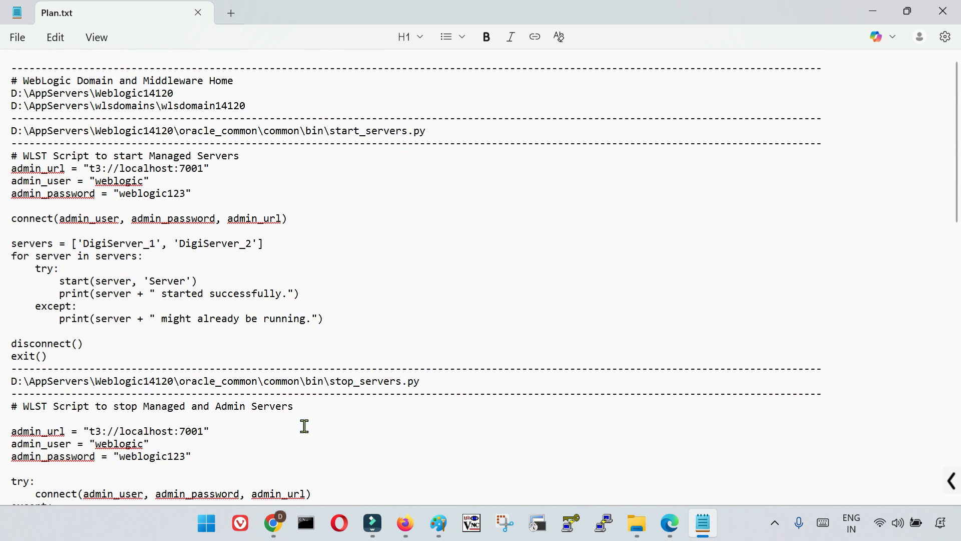
scroll(304, 427, down, 15)
scroll(304, 426, down, 3)
scroll(350, 436, up, 1)
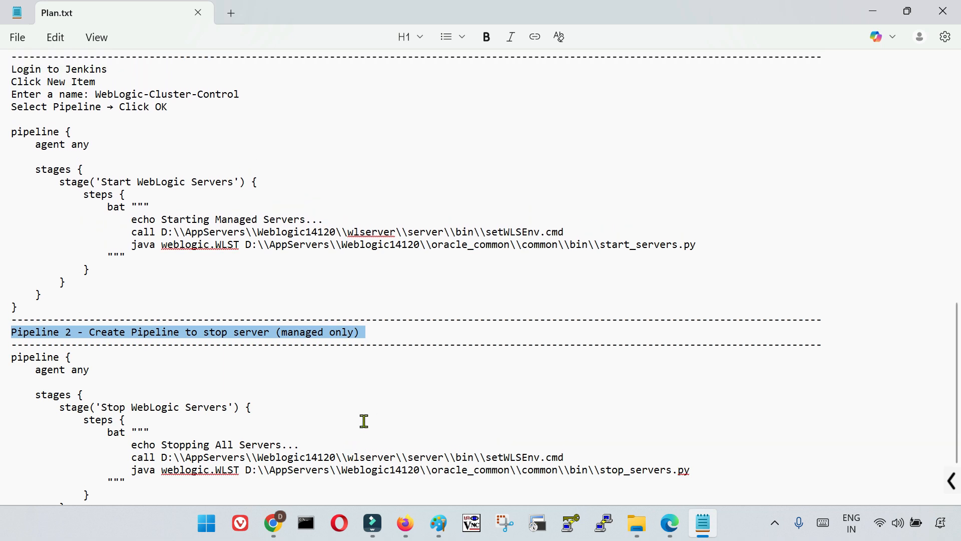
Examine the Pipeline 1 section for starting servers and skim the surrounding scripts and pipeline code in the plan.
drag(11, 68, 70, 308)
scroll(349, 421, up, 1)
scroll(349, 420, up, 7)
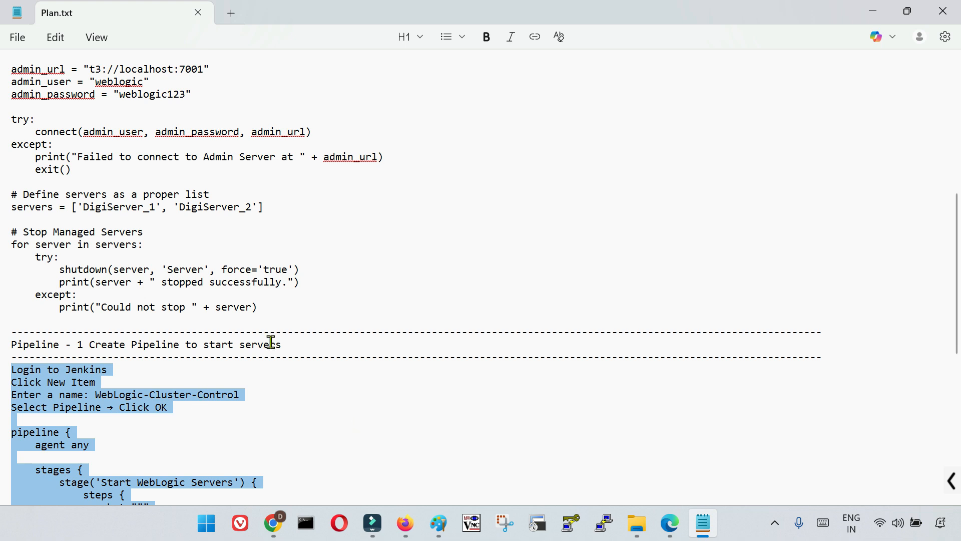
click(345, 375)
scroll(333, 391, down, 1)
scroll(333, 391, down, 3)
scroll(331, 393, up, 14)
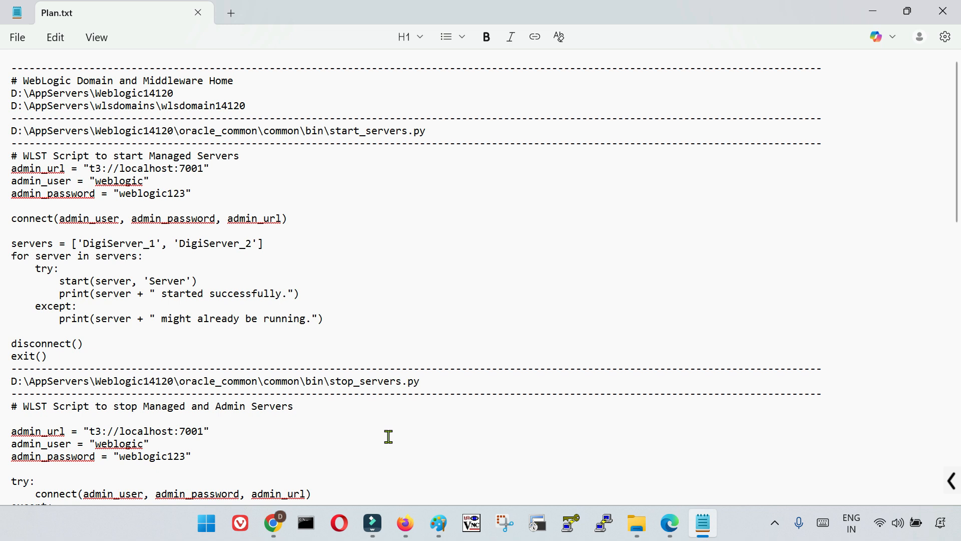
scroll(273, 389, down, 9)
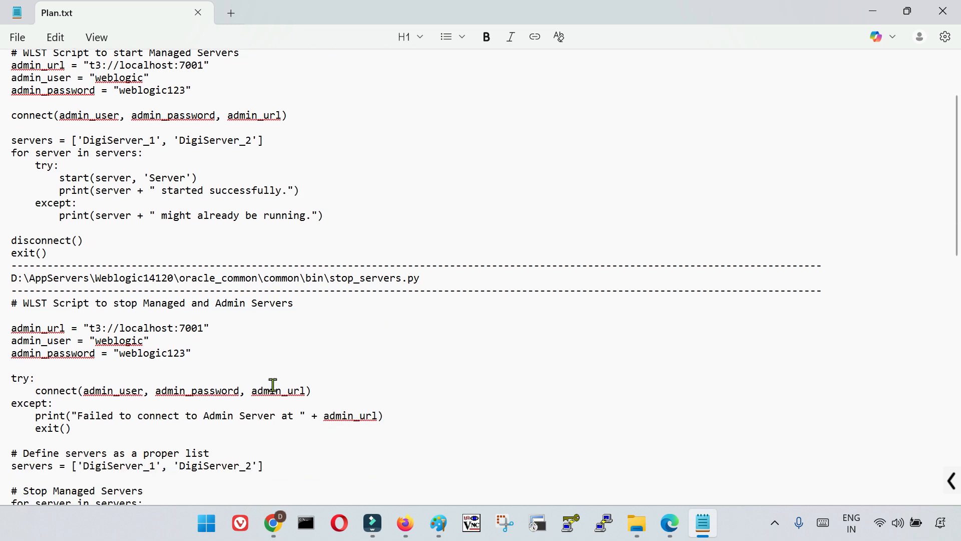
scroll(357, 477, down, 10)
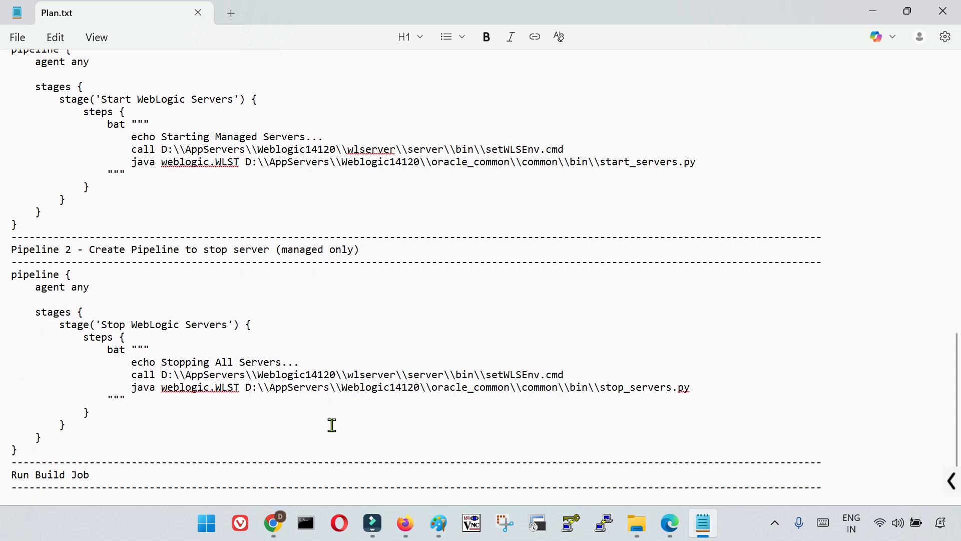
scroll(332, 425, up, 20)
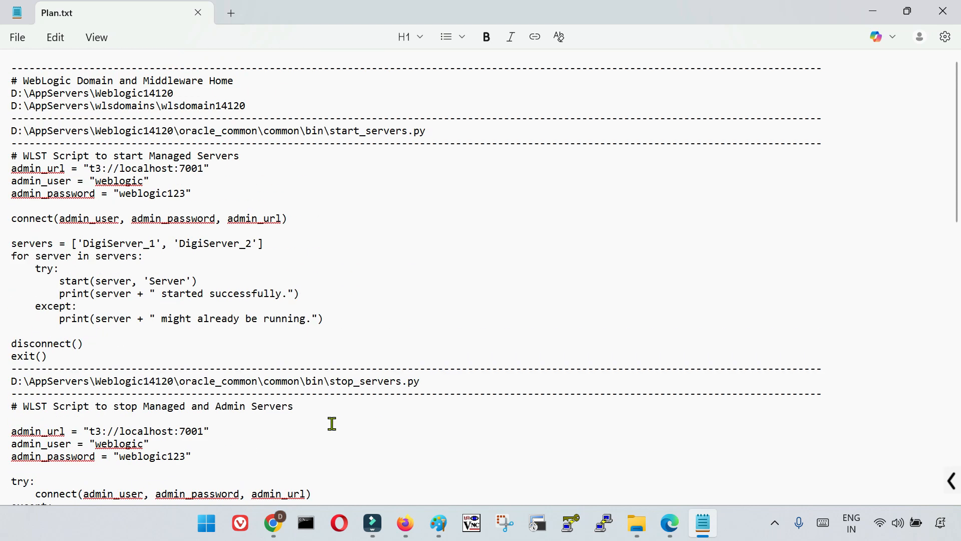
Review the WebLogic and domain home paths and the file paths of the start_servers.py and stop_servers.py scripts.
key(shift+Down)
key(shift+Down)
key(shift+Down)
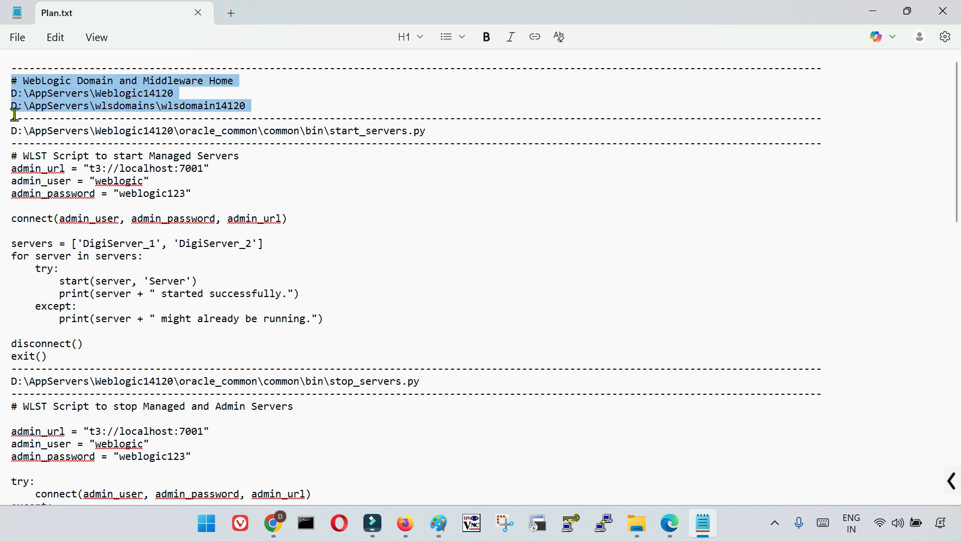
click(69, 121)
drag(12, 94, 12, 118)
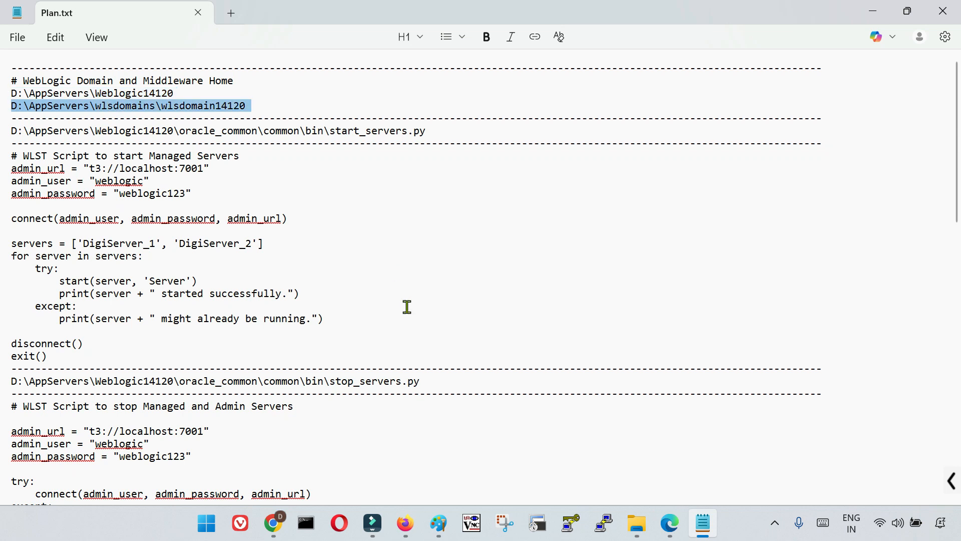
drag(13, 129, 16, 137)
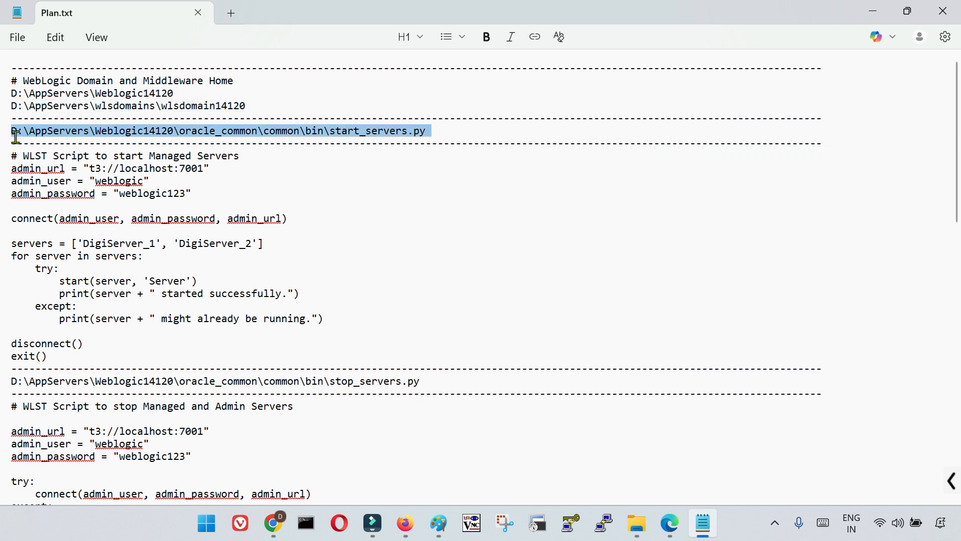
scroll(317, 436, down, 3)
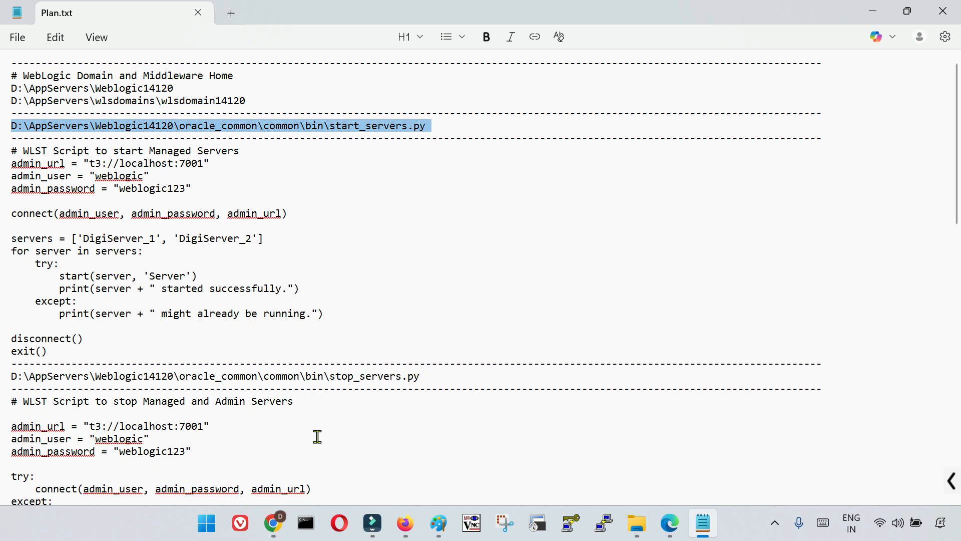
triple_click(85, 288)
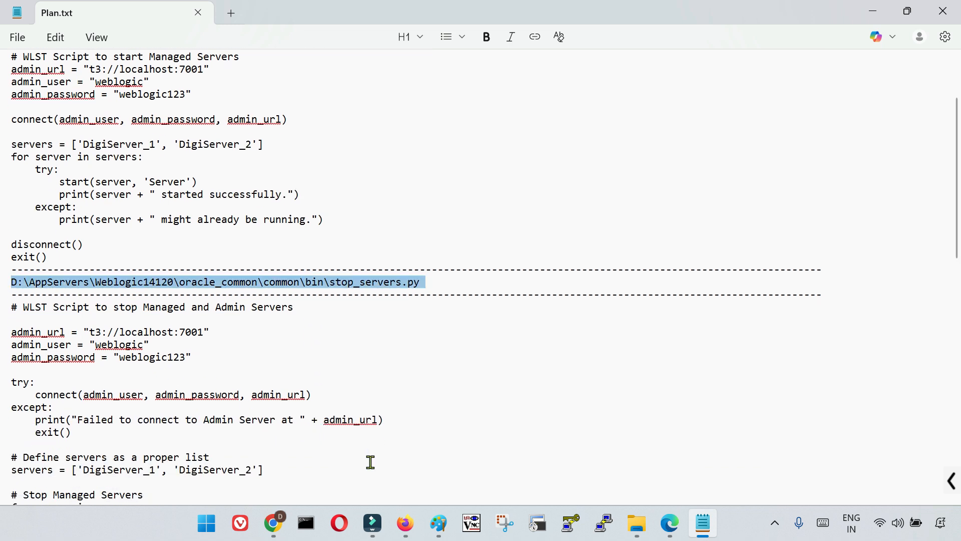
scroll(370, 462, up, 3)
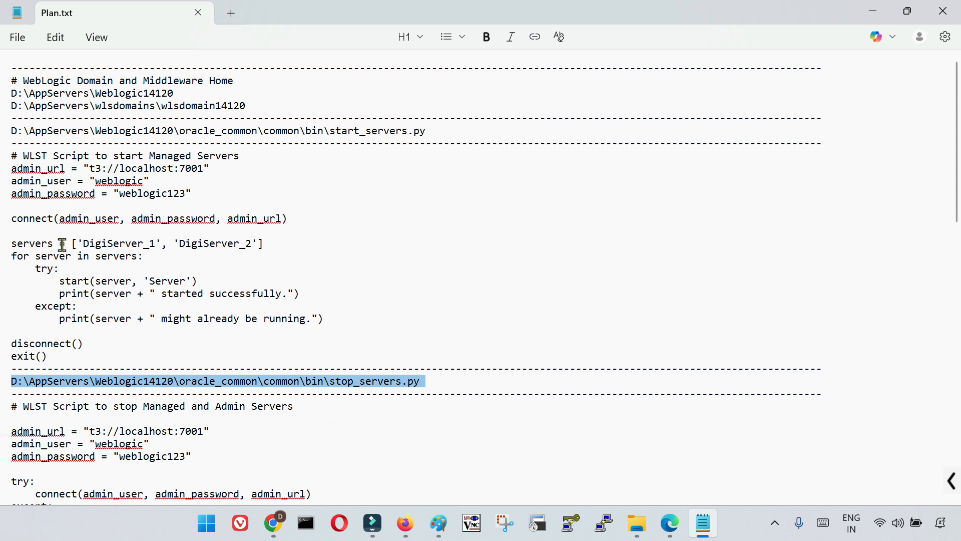
Examine the start script's admin URL, user and password variables and its connect call.
drag(11, 169, 11, 206)
drag(11, 156, 47, 362)
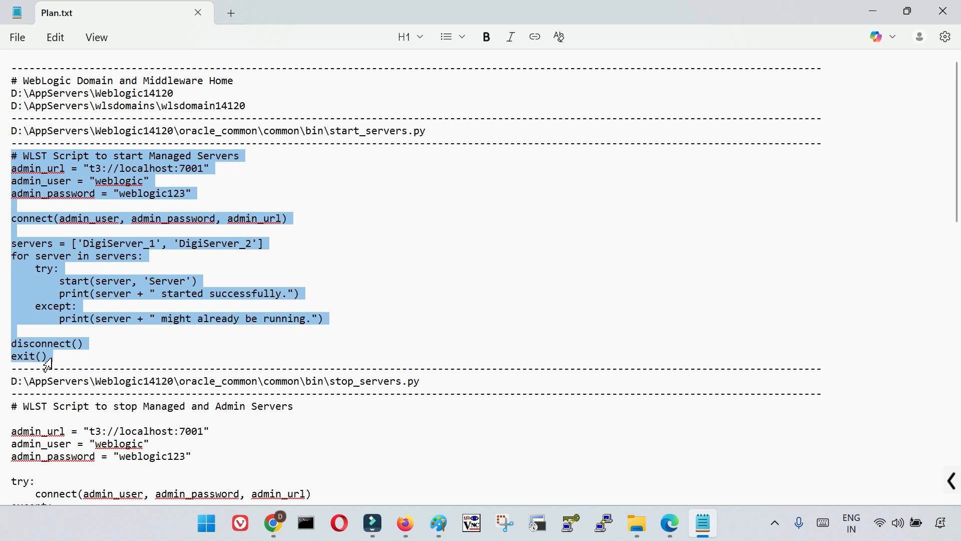
click(55, 320)
drag(11, 168, 11, 181)
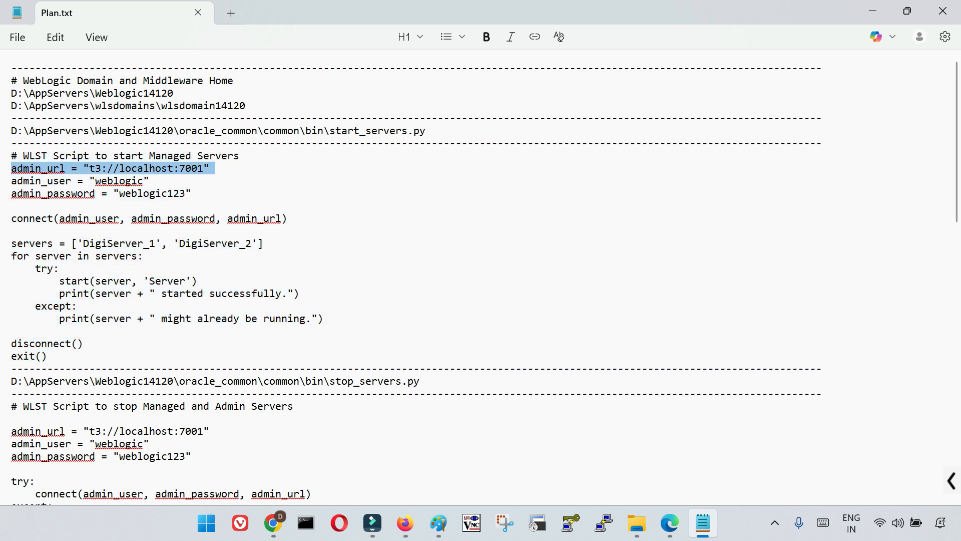
key(shift+Down)
key(shift+Down)
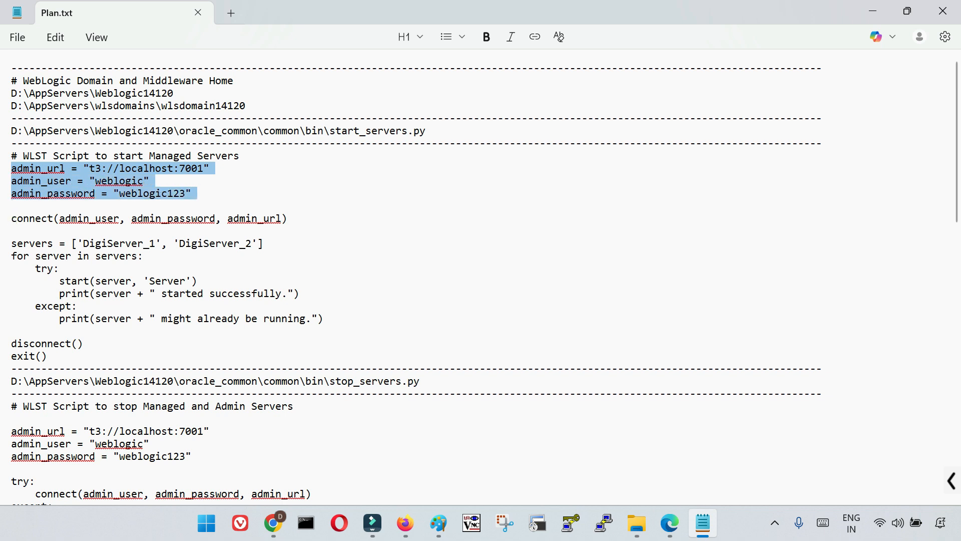
key(Down)
key(shift+Down)
click(41, 229)
key(shift+Up)
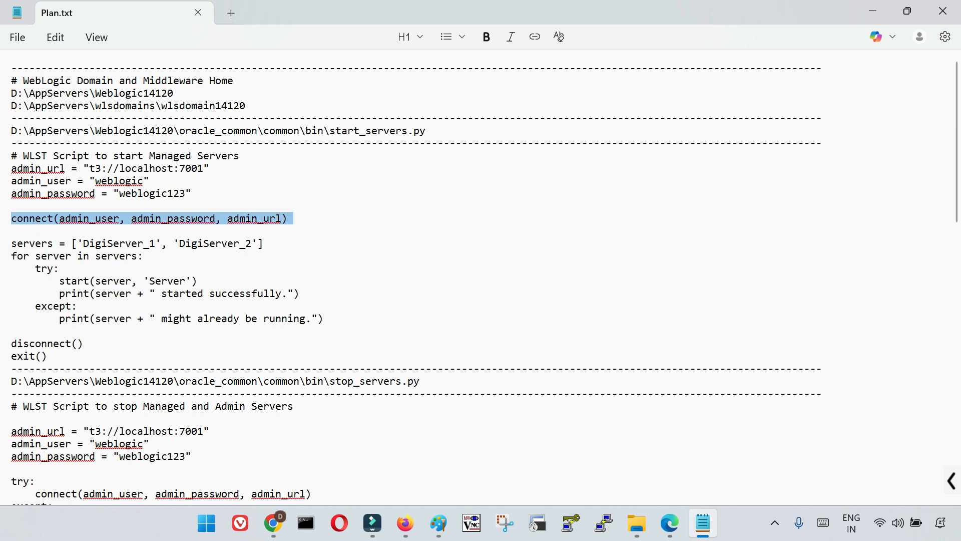
Examine the start script's managed server list and the loop that starts each server, through the disconnect and exit calls.
key(Down)
key(shift+Down)
click(69, 277)
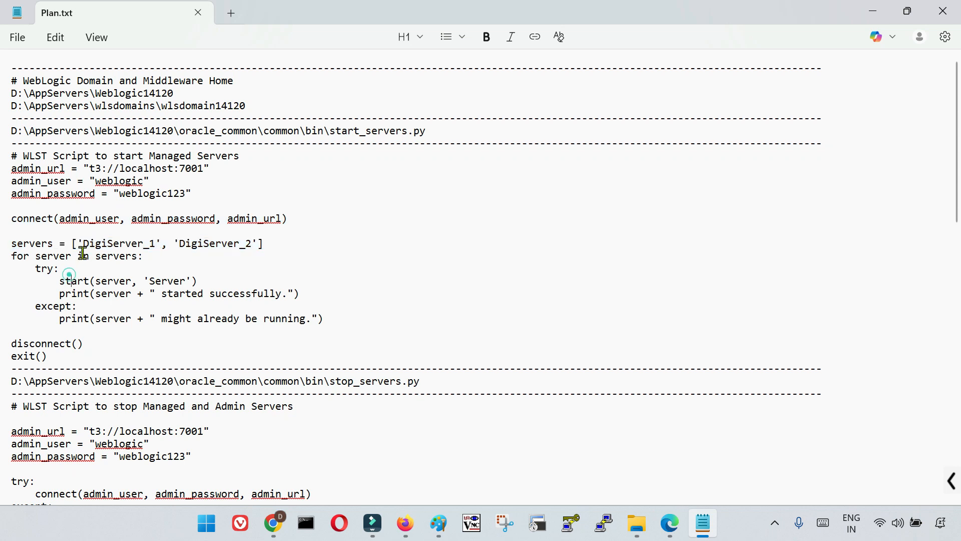
drag(82, 243, 257, 249)
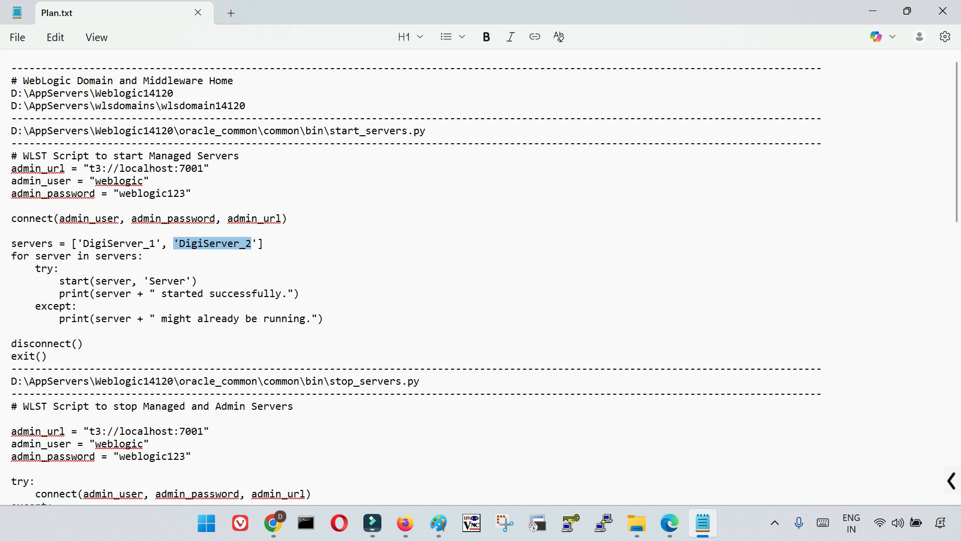
key(Down)
key(Home)
key(shift+Down)
drag(11, 255, 37, 328)
click(7, 244)
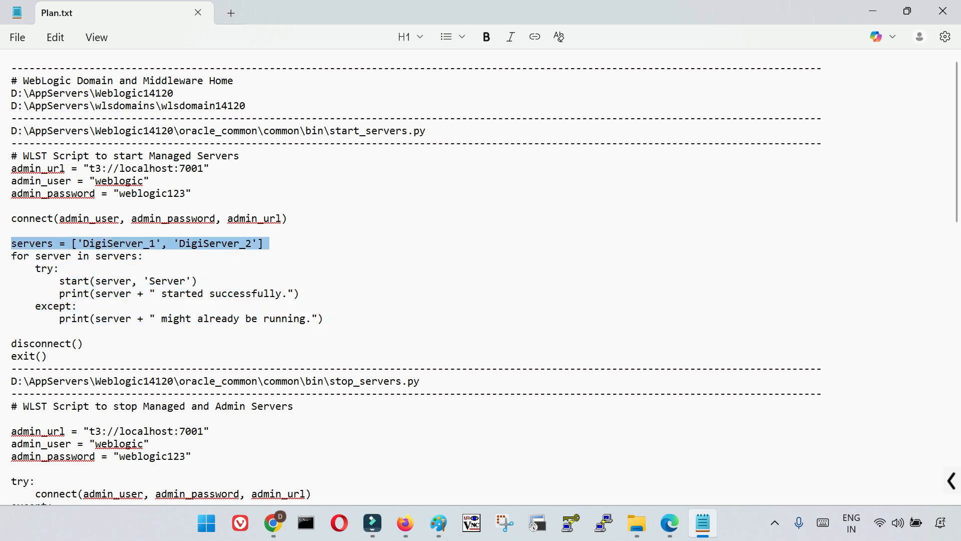
click(38, 269)
click(7, 243)
click(86, 299)
drag(7, 256, 49, 357)
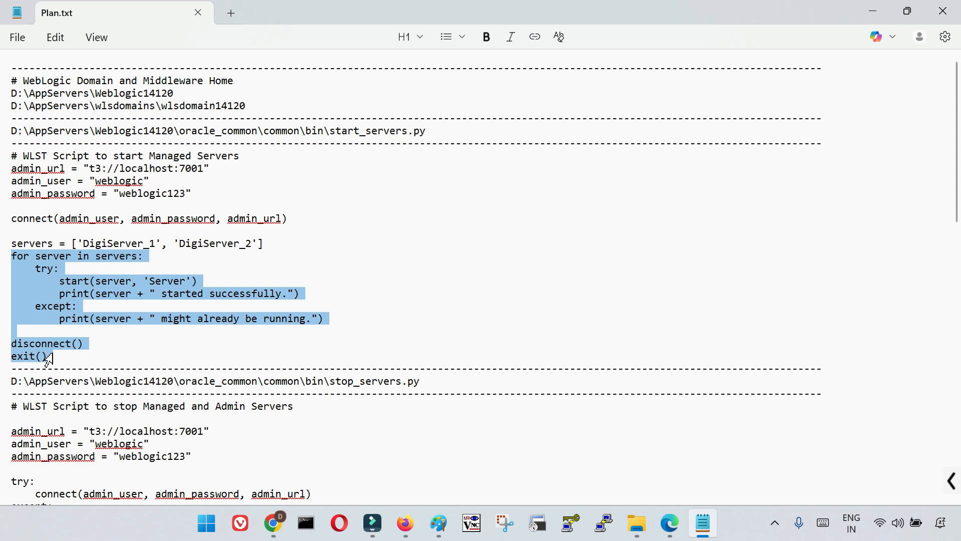
click(94, 351)
Review the stop_servers.py path and script body against the start script in the plan.
scroll(95, 350, down, 6)
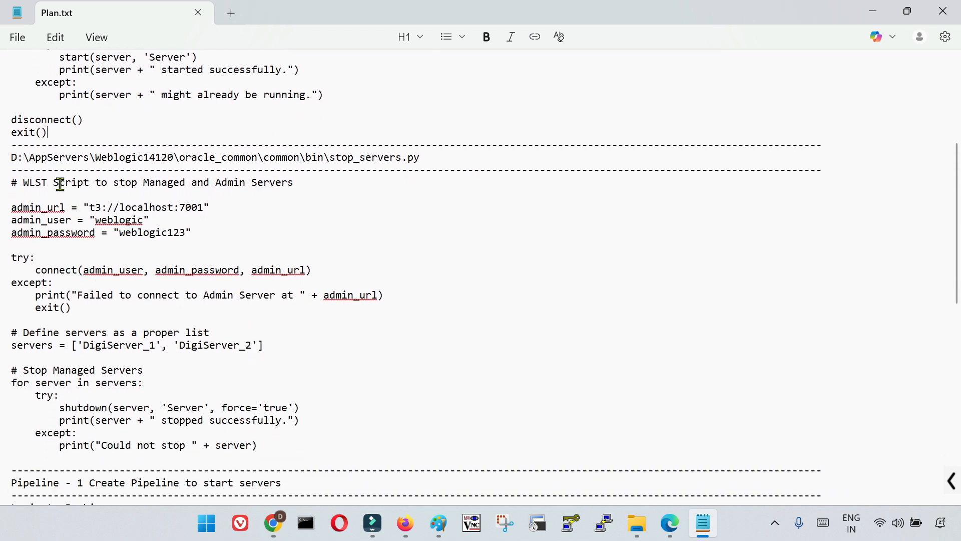
triple_click(25, 158)
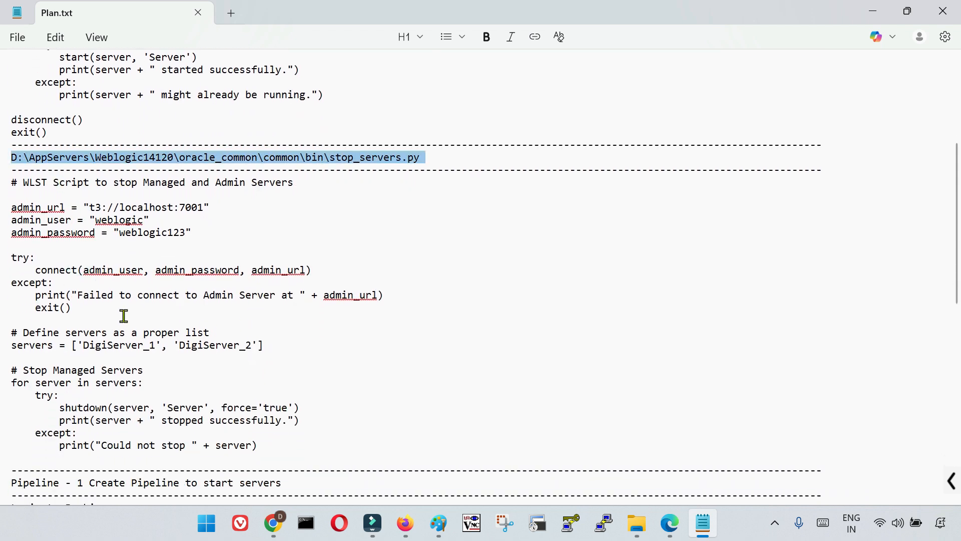
scroll(124, 316, down, 1)
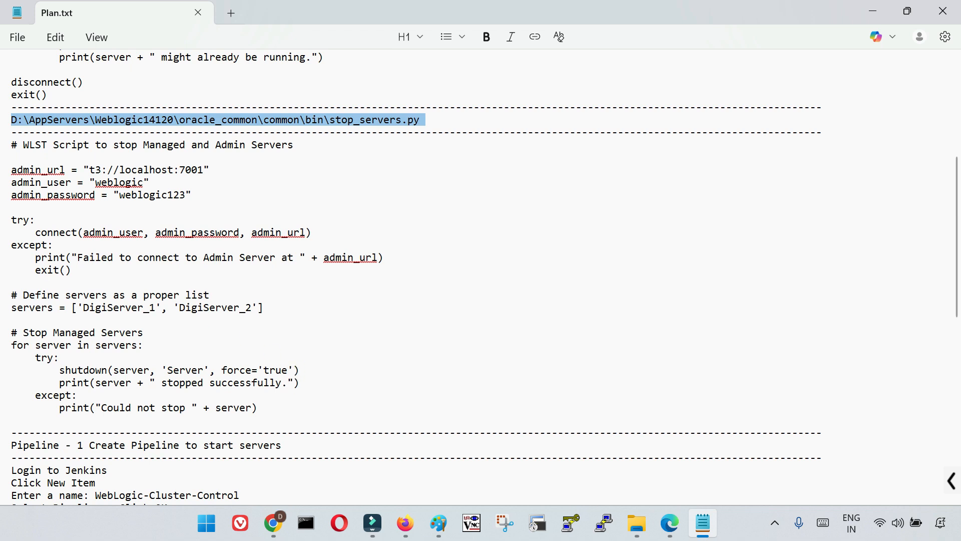
triple_click(36, 172)
scroll(122, 297, up, 6)
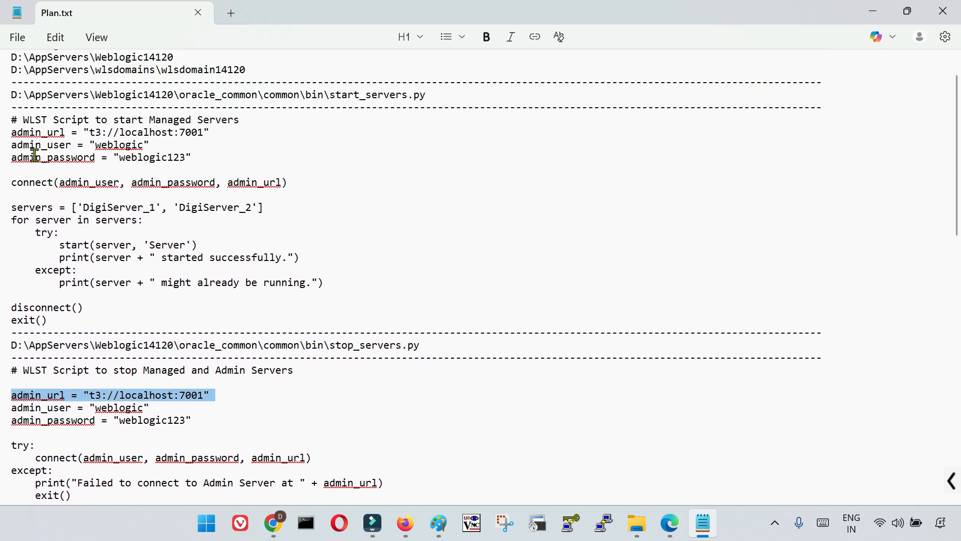
drag(11, 119, 36, 336)
scroll(118, 322, down, 5)
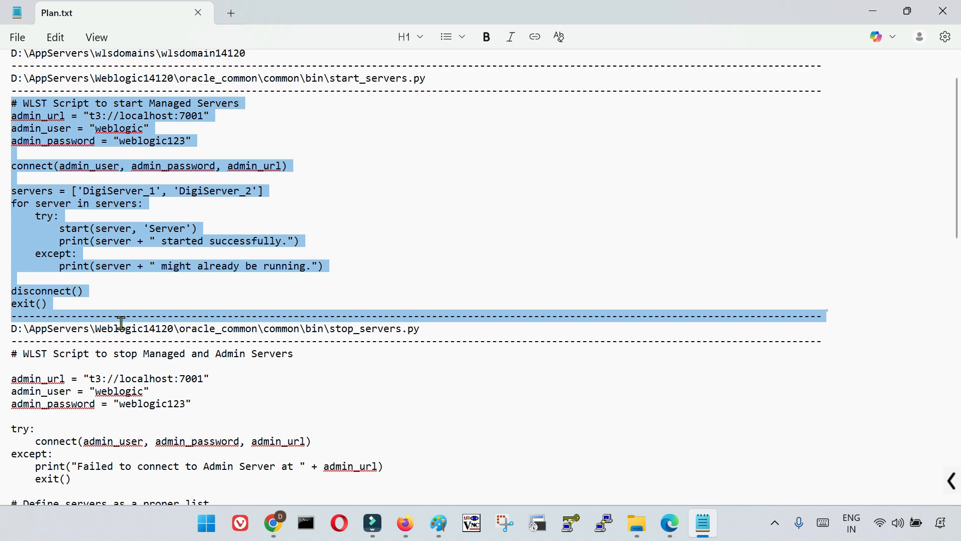
drag(13, 205, 101, 449)
scroll(103, 135, up, 2)
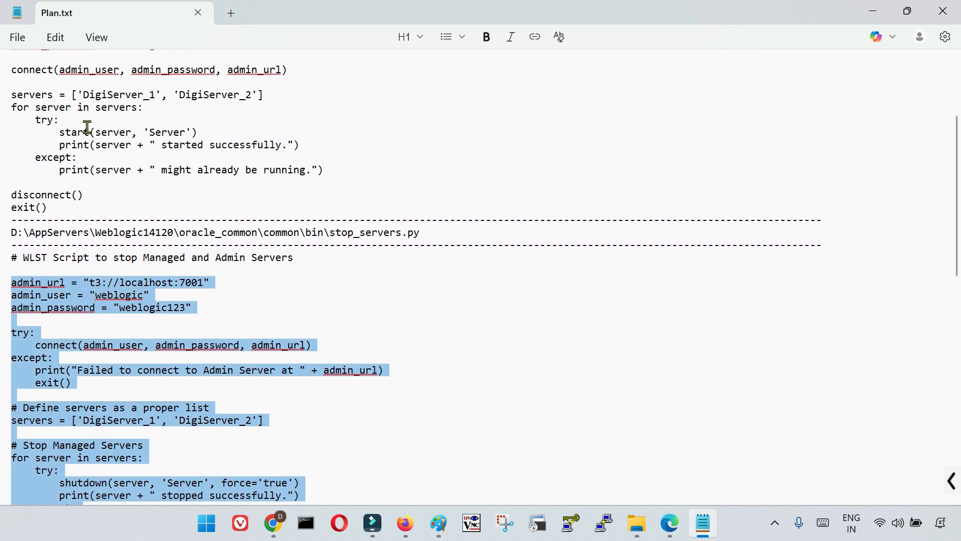
Compare the start and shutdown calls of the two scripts, and review the stop script's connection block and server list.
double_click(80, 133)
scroll(307, 395, down, 3)
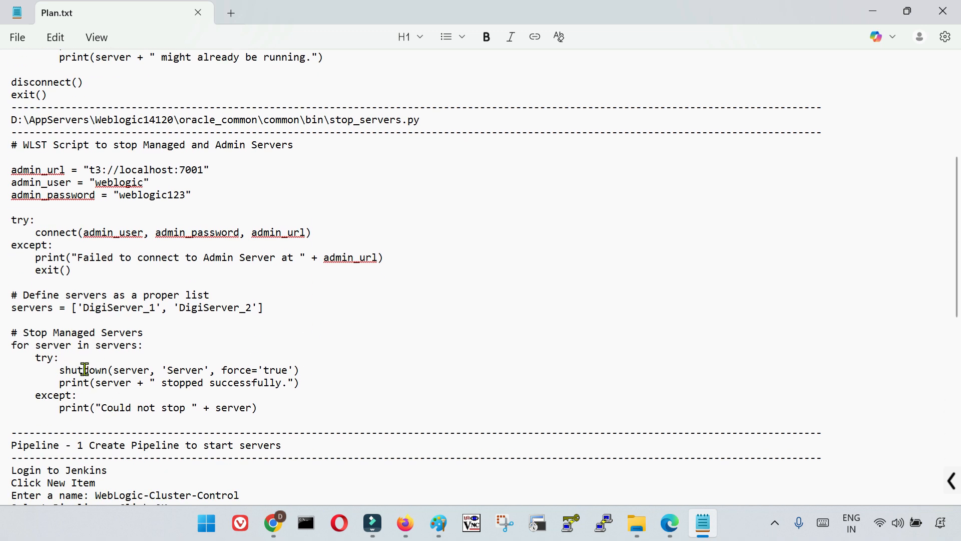
double_click(82, 371)
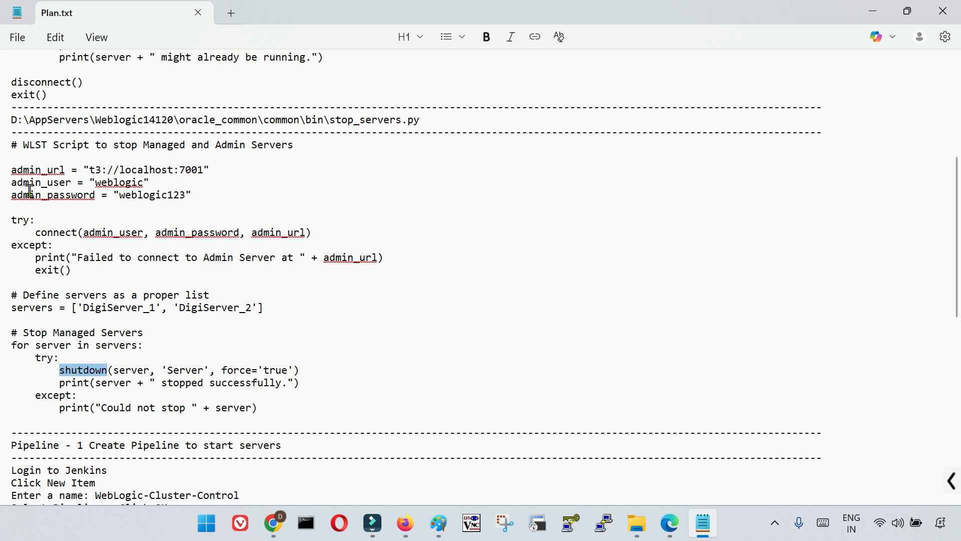
drag(11, 171, 10, 207)
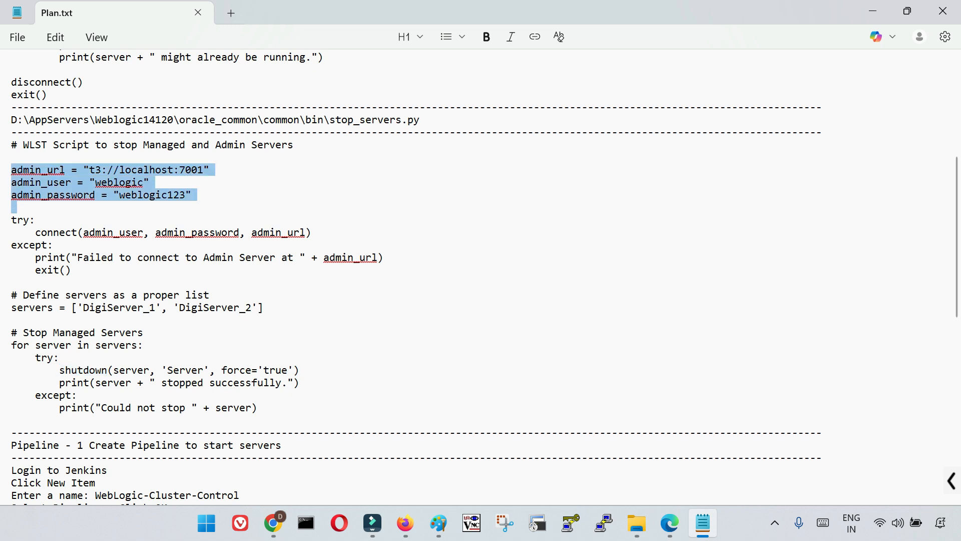
drag(10, 207, 43, 314)
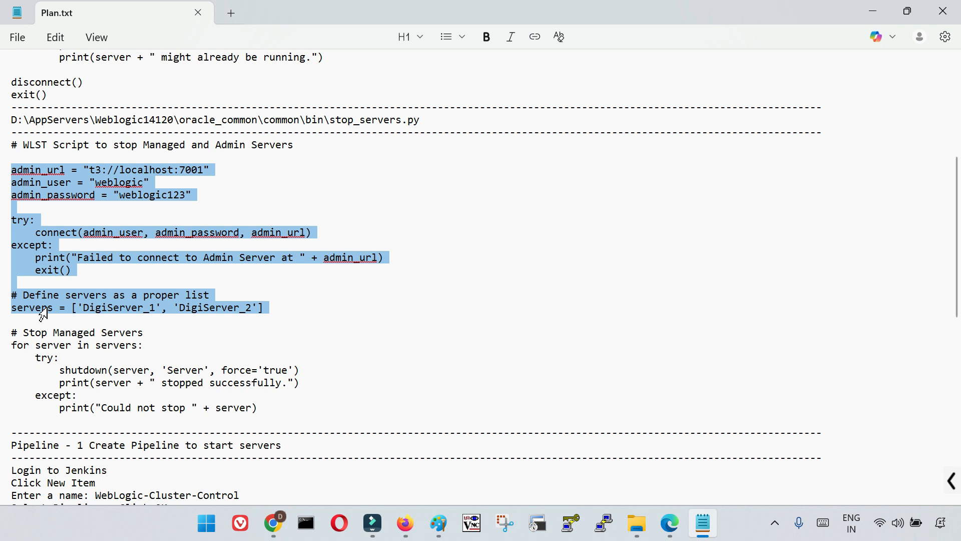
Review the stop script's shutdown loop and compare the complete bodies of the start and stop WLST scripts.
scroll(193, 338, down, 3)
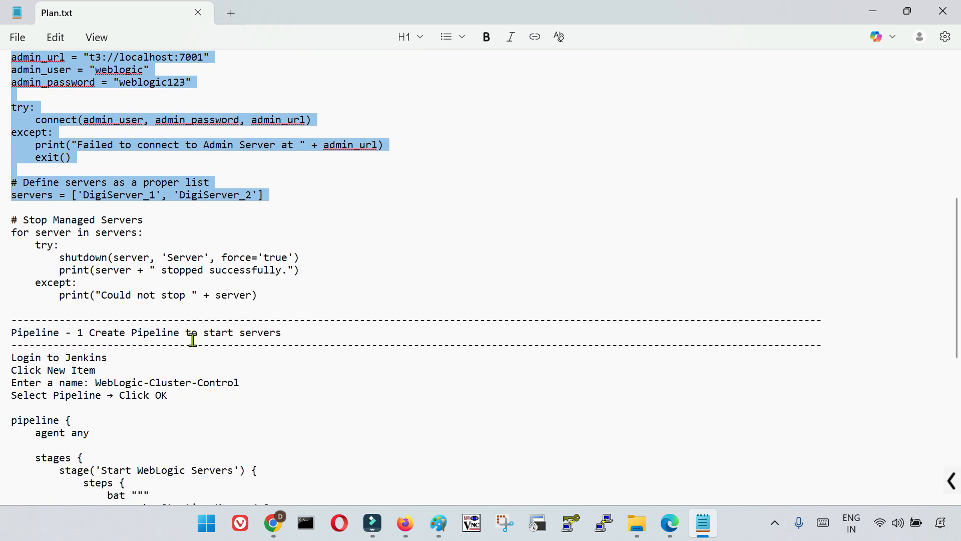
drag(11, 232, 30, 297)
click(232, 296)
drag(268, 295, 75, 92)
scroll(235, 438, up, 10)
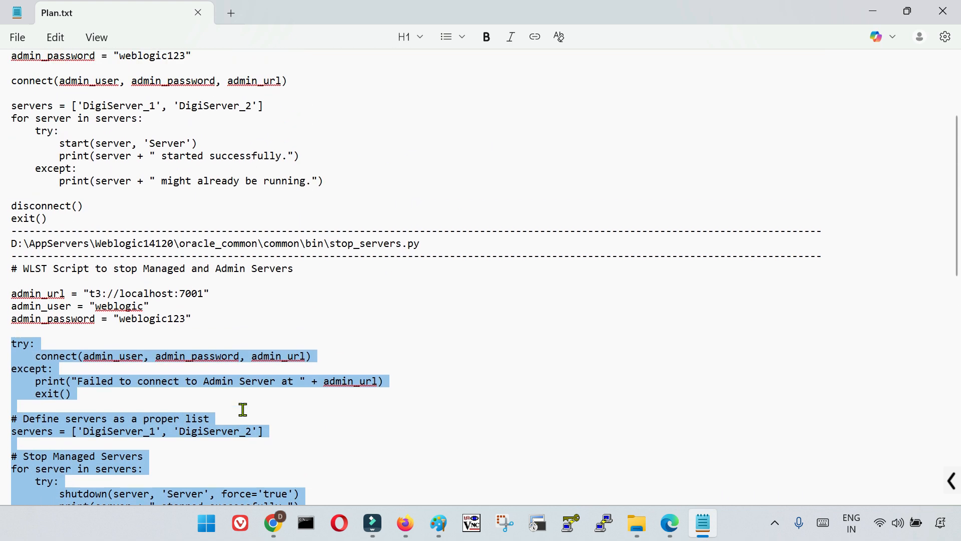
drag(11, 156, 75, 360)
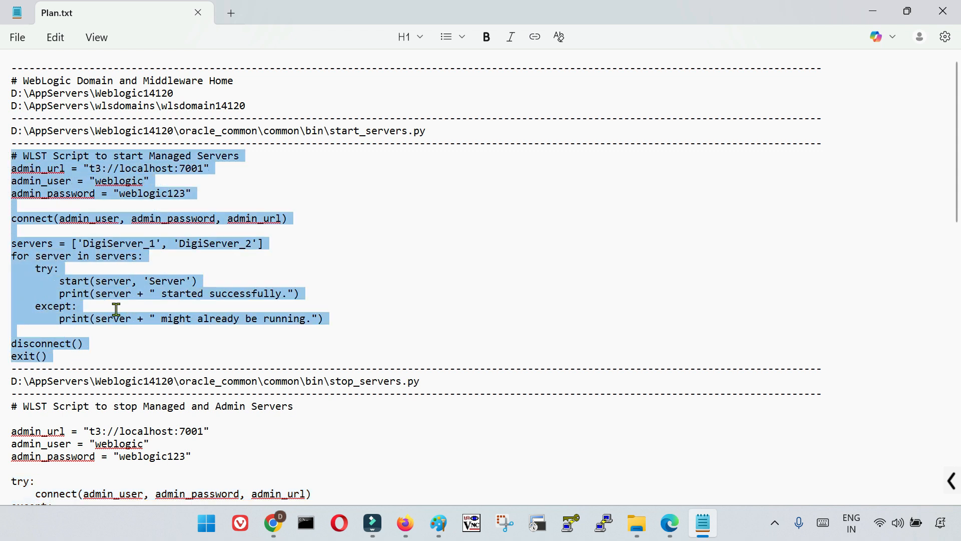
scroll(260, 400, down, 7)
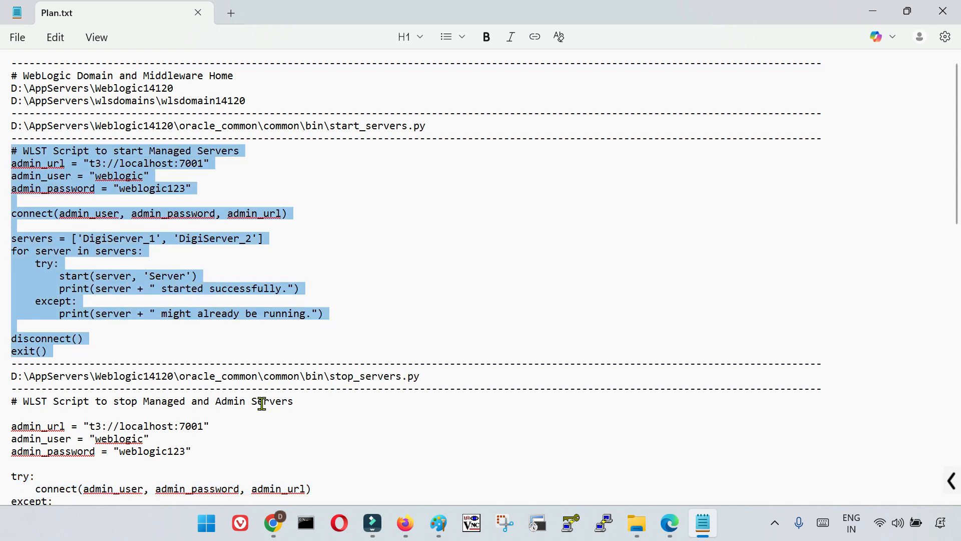
drag(11, 144, 125, 407)
scroll(312, 389, up, 7)
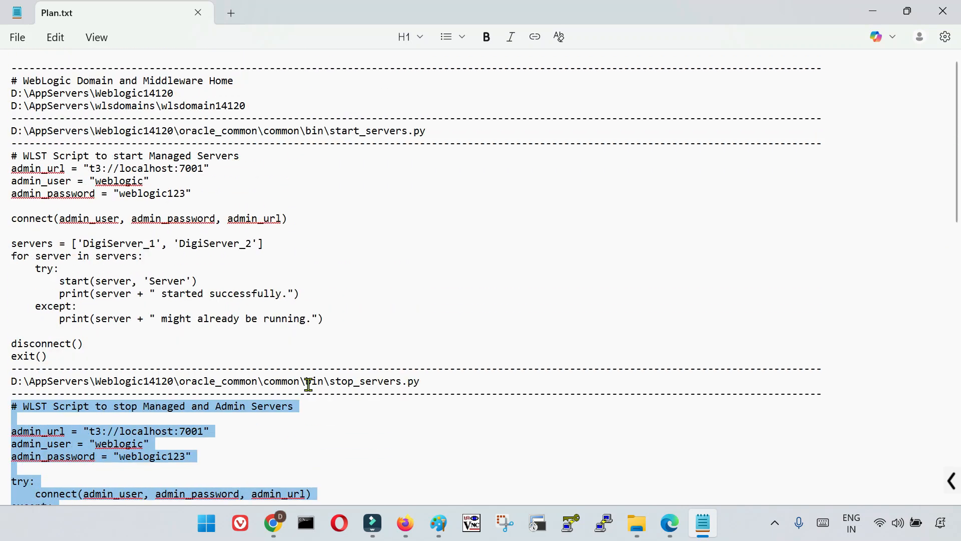
Skim the plan's two Jenkins pipeline sections for starting and stopping servers, returning to the WLST scripts.
scroll(325, 401, down, 20)
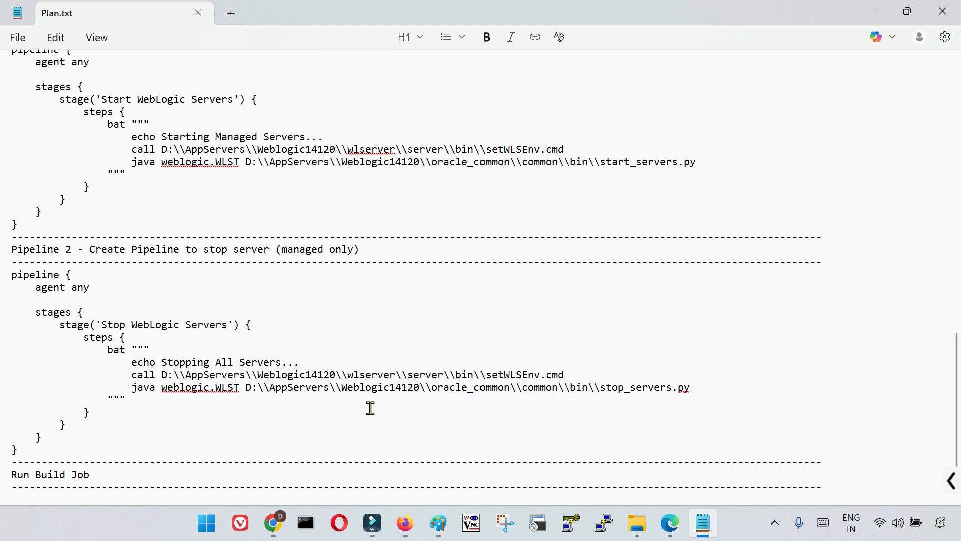
scroll(370, 418, up, 20)
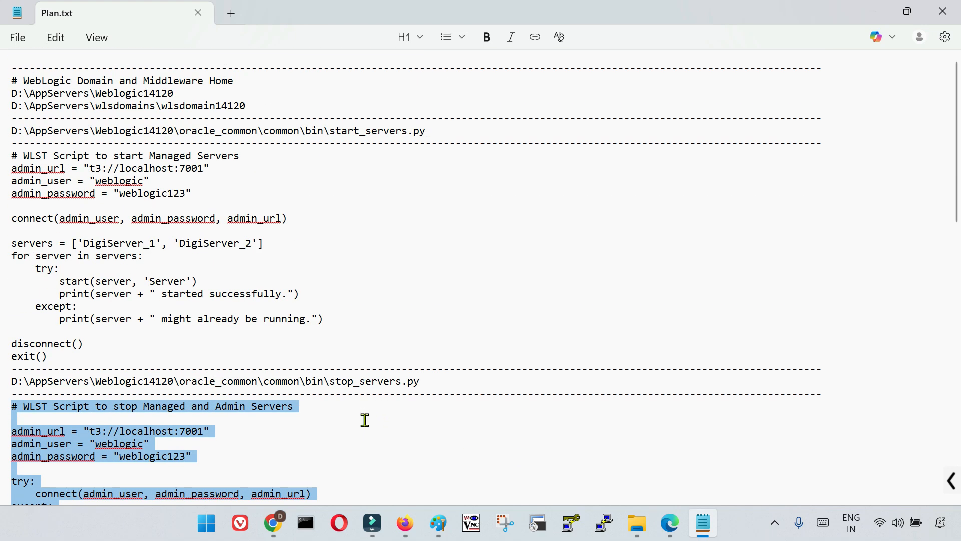
scroll(357, 400, down, 5)
scroll(412, 408, down, 10)
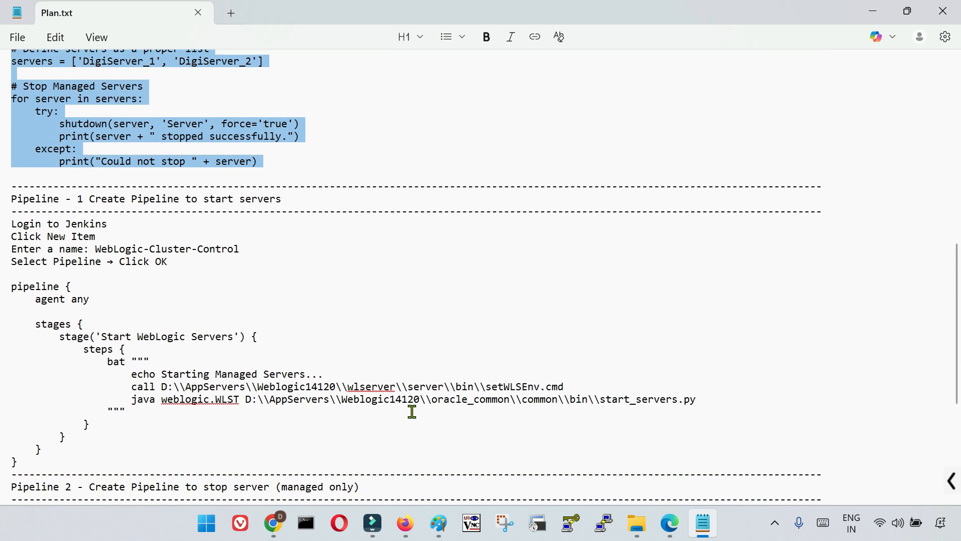
scroll(412, 412, down, 2)
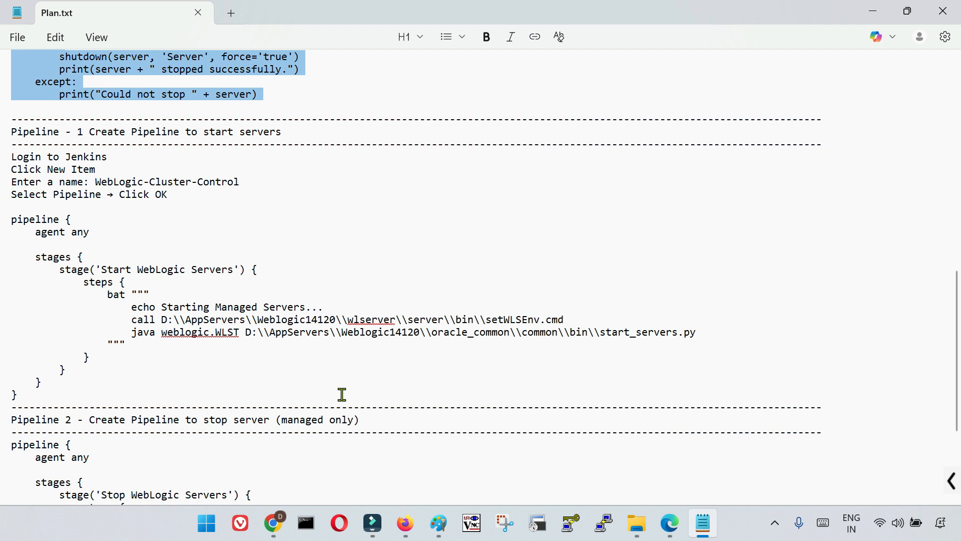
scroll(342, 395, up, 3)
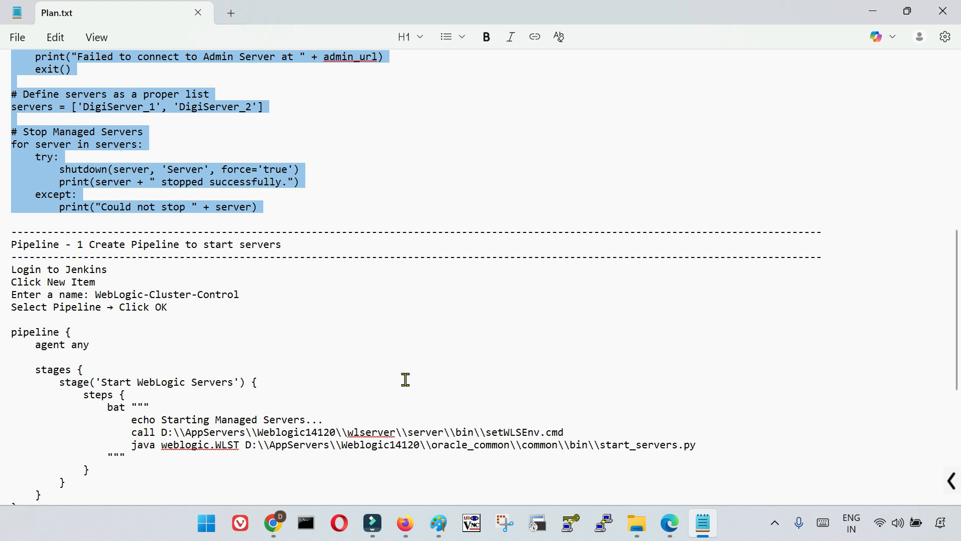
scroll(406, 390, up, 10)
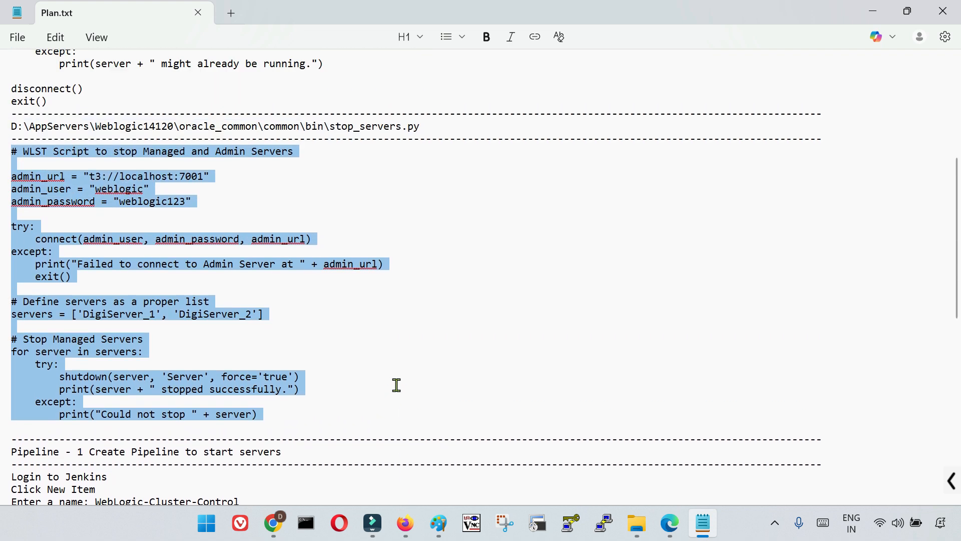
scroll(397, 385, up, 2)
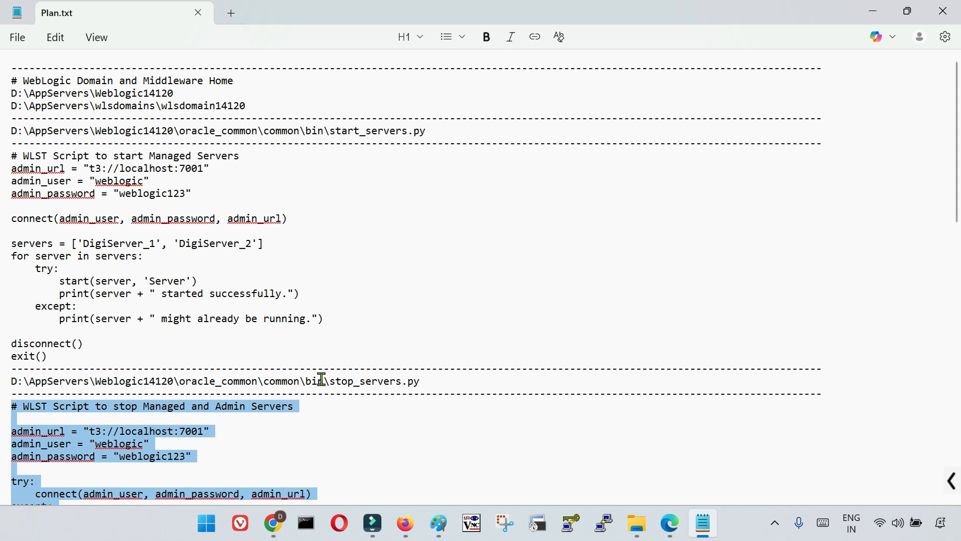
Review the WebLogic middleware and domain home paths and the start script's managed server list and start loop.
drag(13, 93, 12, 118)
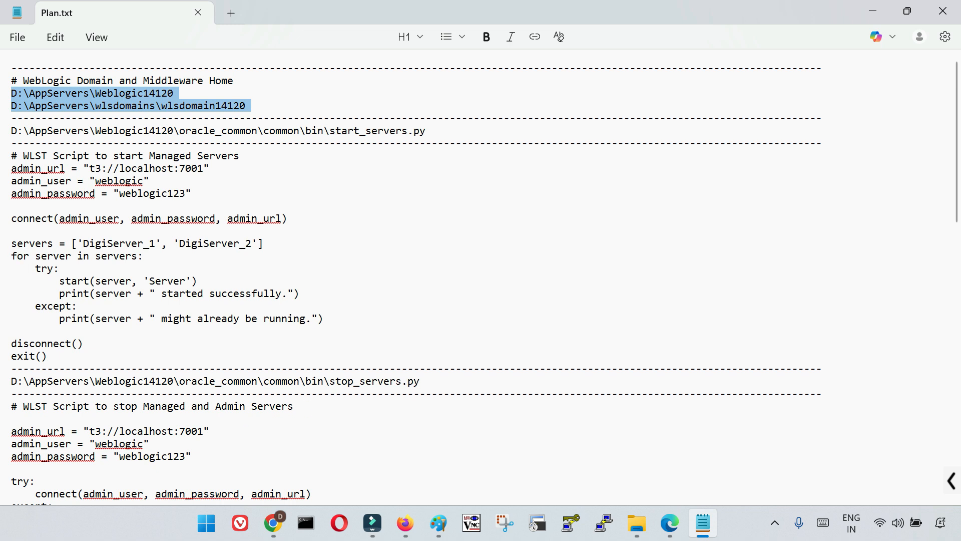
triple_click(30, 244)
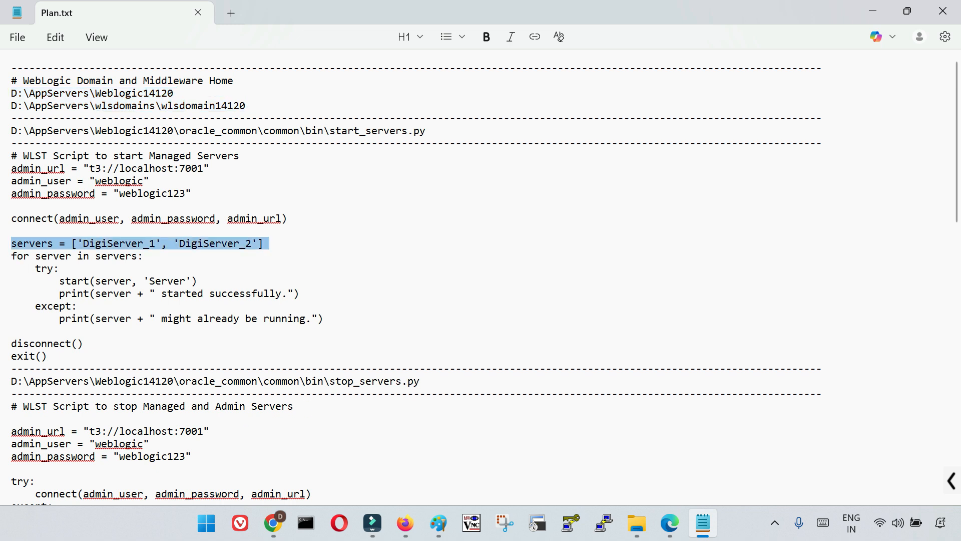
double_click(126, 244)
click(166, 242)
drag(12, 244, 28, 310)
scroll(60, 300, down, 6)
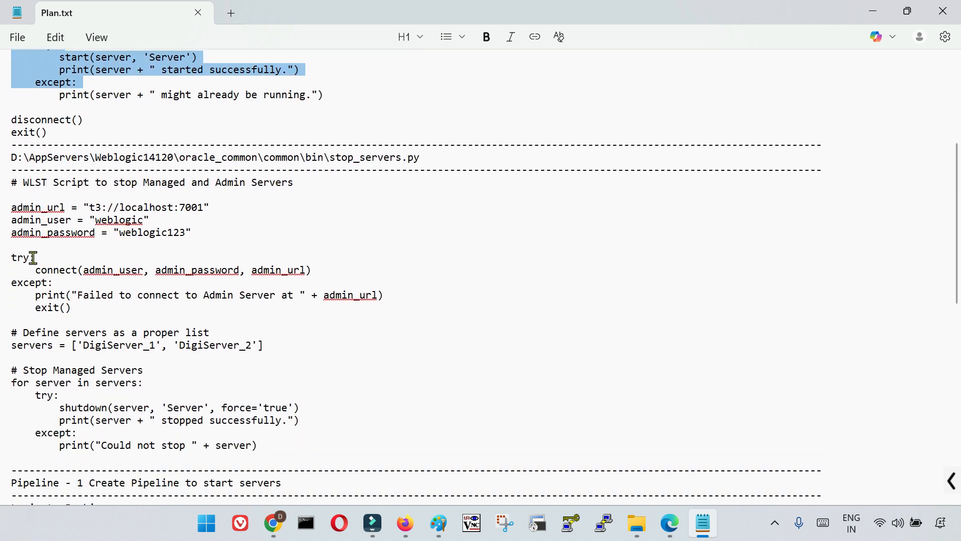
Recheck the stop script from admin URL to shutdown loop against the whole start script.
drag(11, 206, 286, 448)
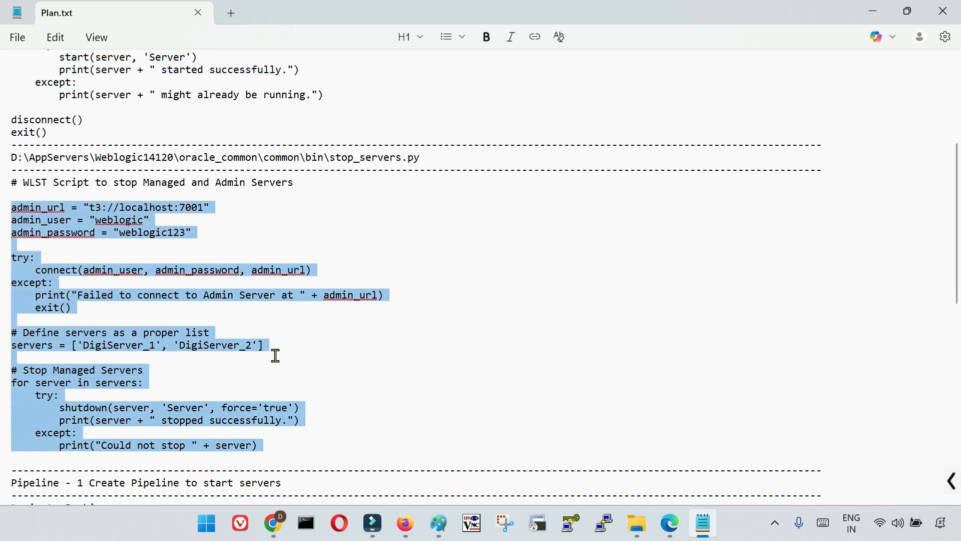
scroll(275, 355, up, 6)
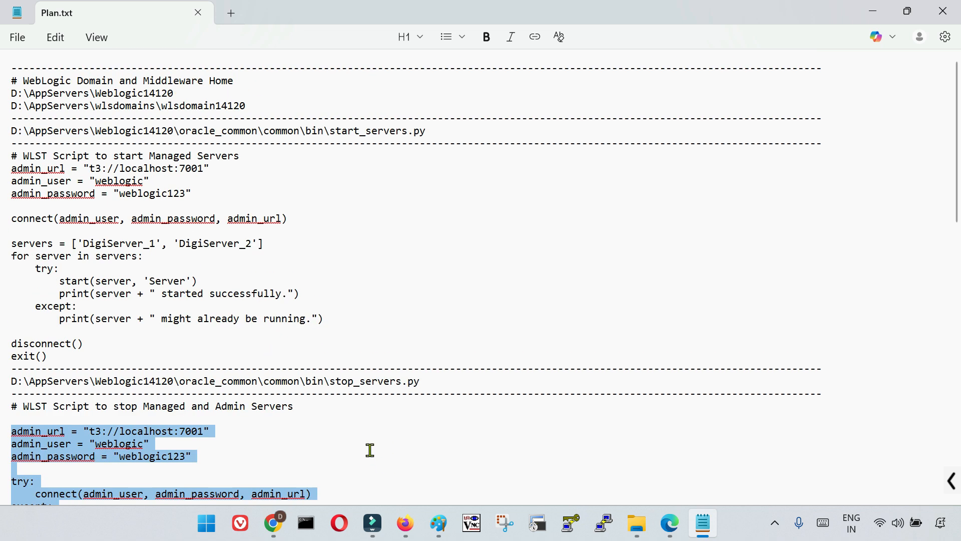
scroll(323, 420, down, 7)
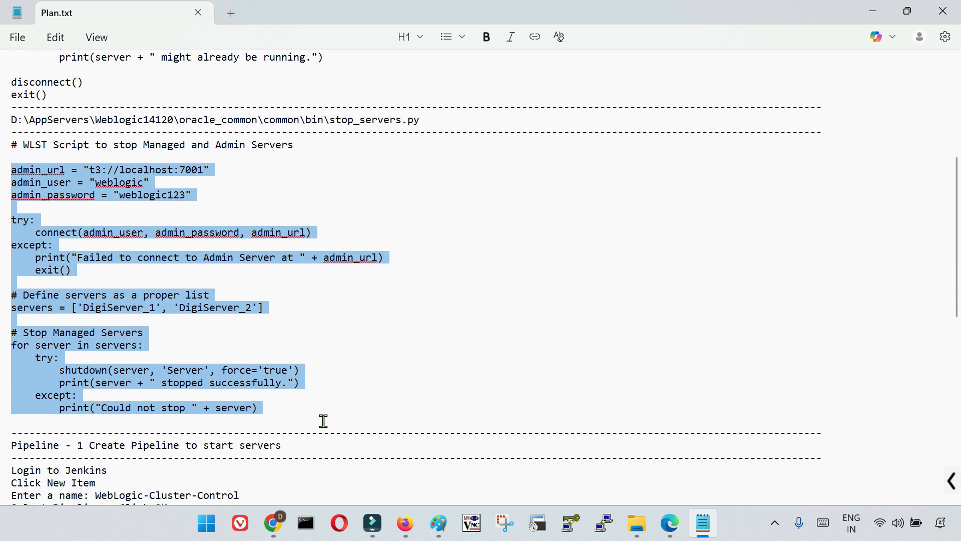
click(330, 420)
scroll(330, 416, up, 7)
drag(14, 82, 89, 364)
scroll(90, 350, down, 7)
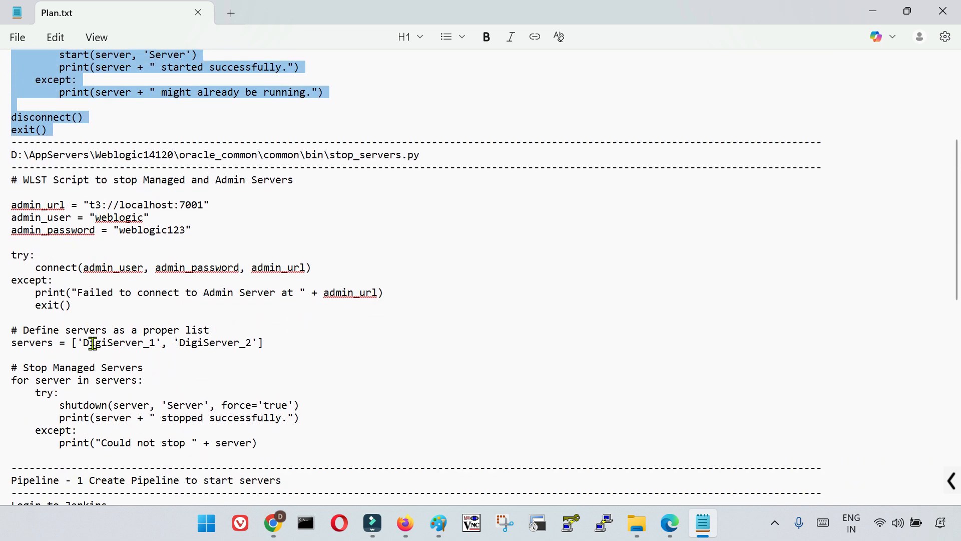
drag(11, 133, 96, 405)
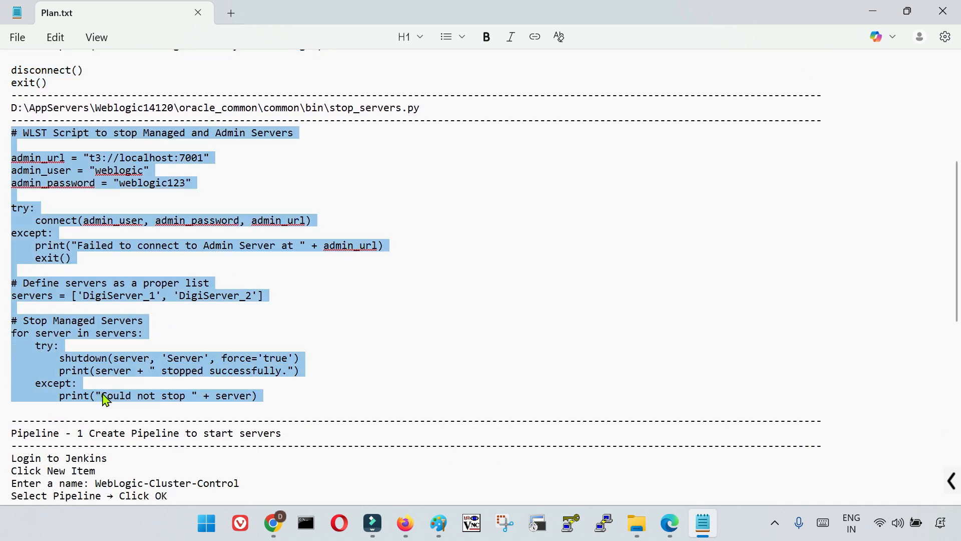
Examine the Pipeline 1 section: the Jenkins item creation instructions and the pipeline script that starts the servers.
scroll(124, 365, down, 6)
scroll(124, 365, down, 5)
scroll(197, 337, up, 2)
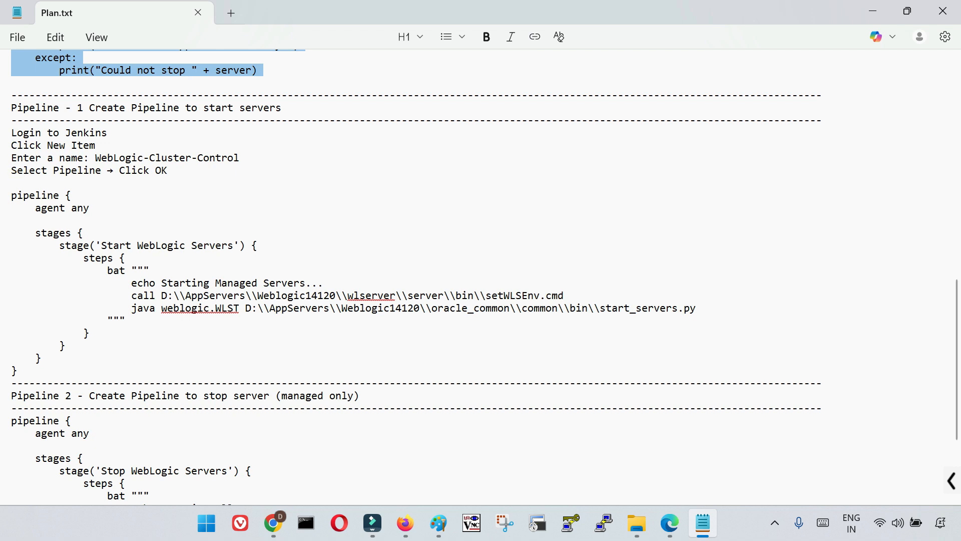
triple_click(36, 171)
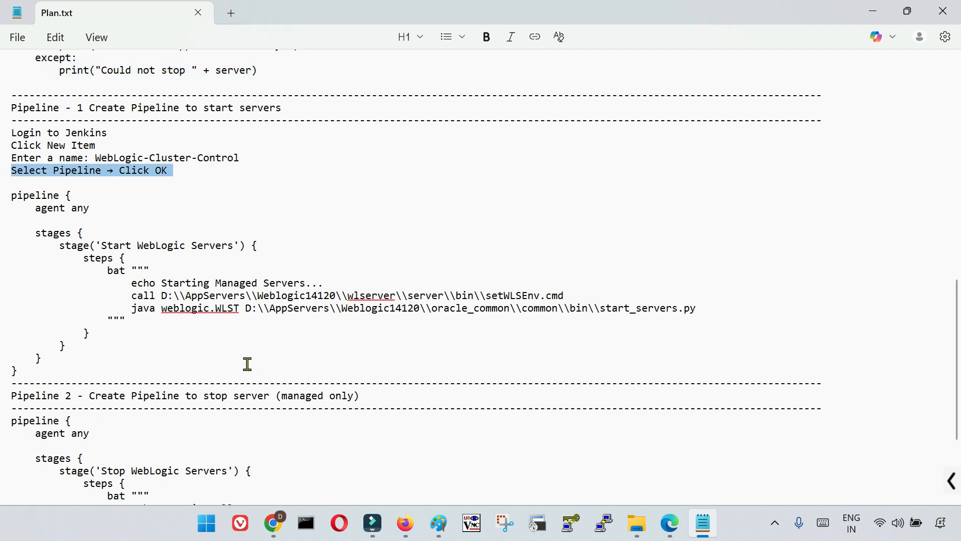
scroll(248, 364, down, 2)
drag(11, 121, 71, 296)
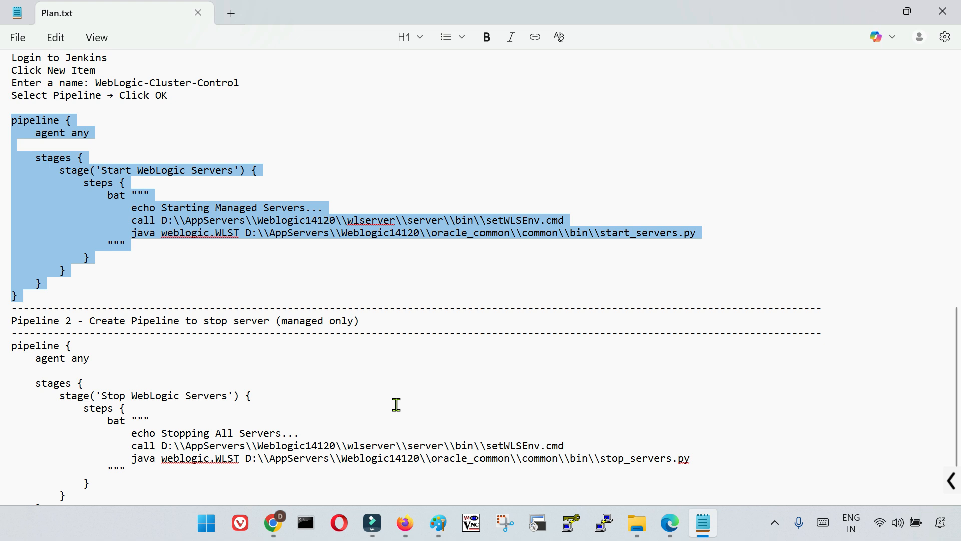
click(48, 225)
drag(11, 121, 35, 300)
scroll(367, 385, up, 1)
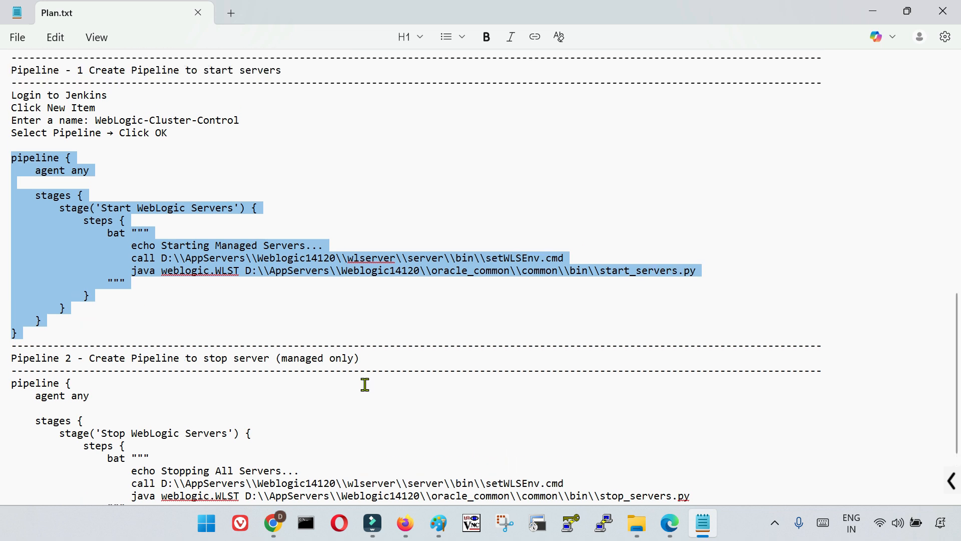
Examine the start pipeline's outer block and its "agent any" directive.
click(230, 327)
drag(11, 157, 20, 336)
click(106, 169)
drag(34, 170, 93, 171)
click(92, 196)
double_click(50, 170)
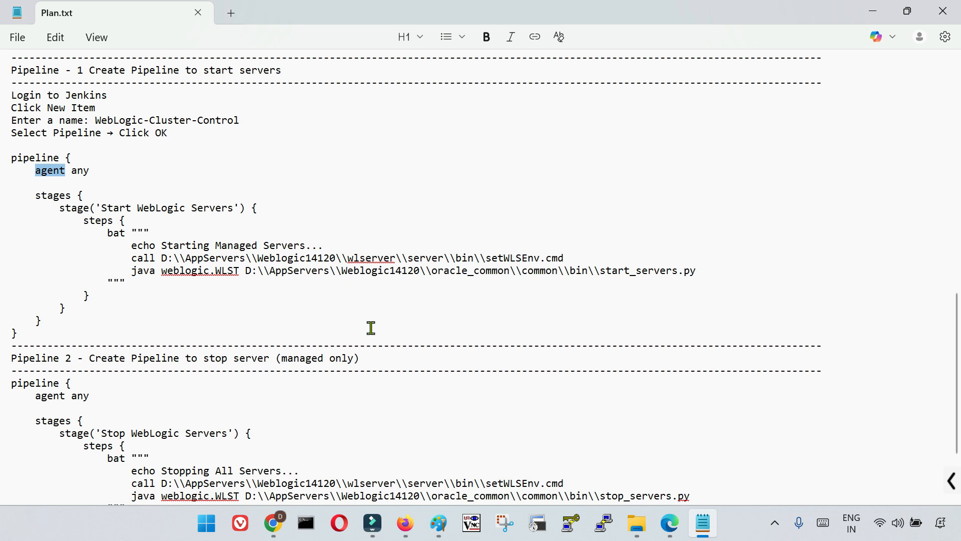
Add the note "master -> agent" beside the opening line of the start pipeline script.
click(124, 158)
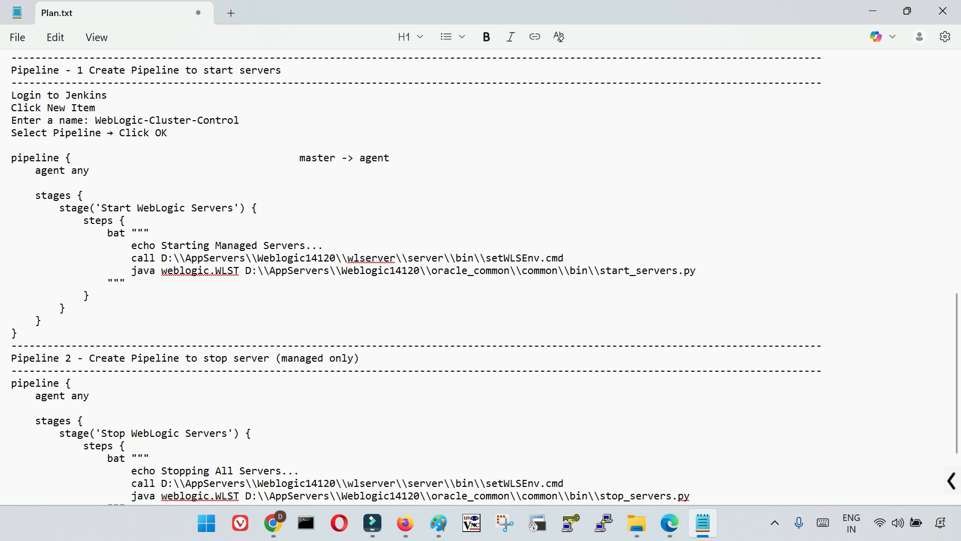
drag(300, 157, 391, 156)
click(347, 161)
double_click(369, 159)
Review the start pipeline from its creation instructions to the java weblogic.WLST call that runs start_servers.py.
drag(11, 95, 94, 342)
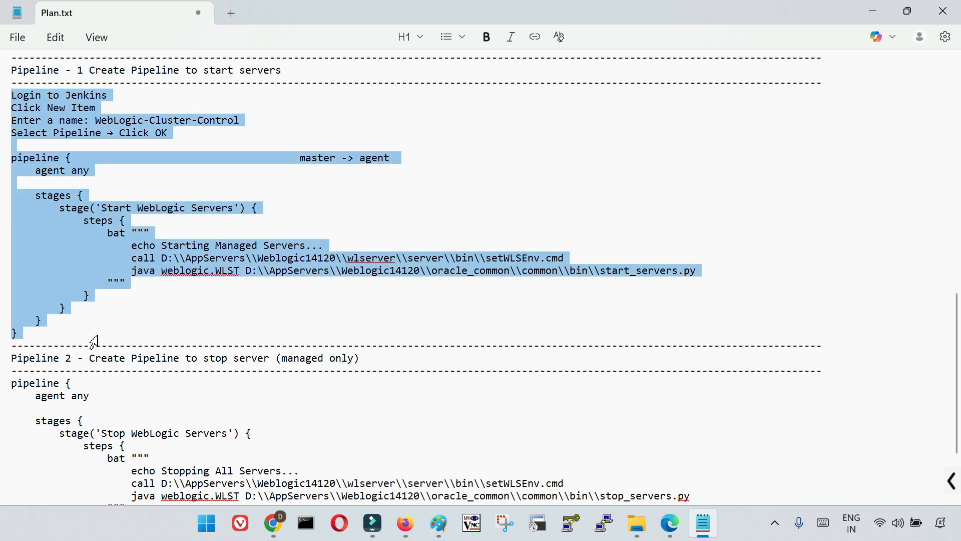
click(514, 316)
drag(601, 270, 700, 278)
click(521, 272)
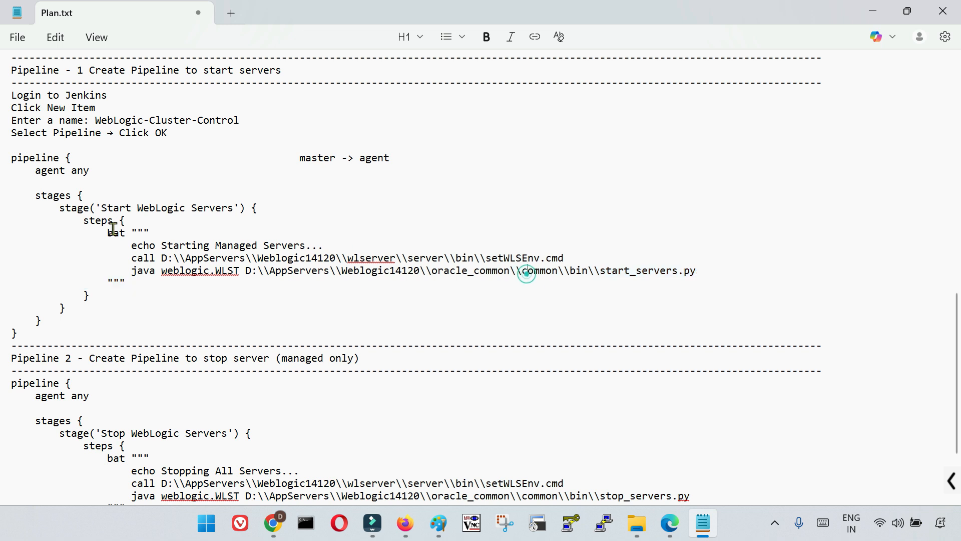
drag(12, 158, 130, 329)
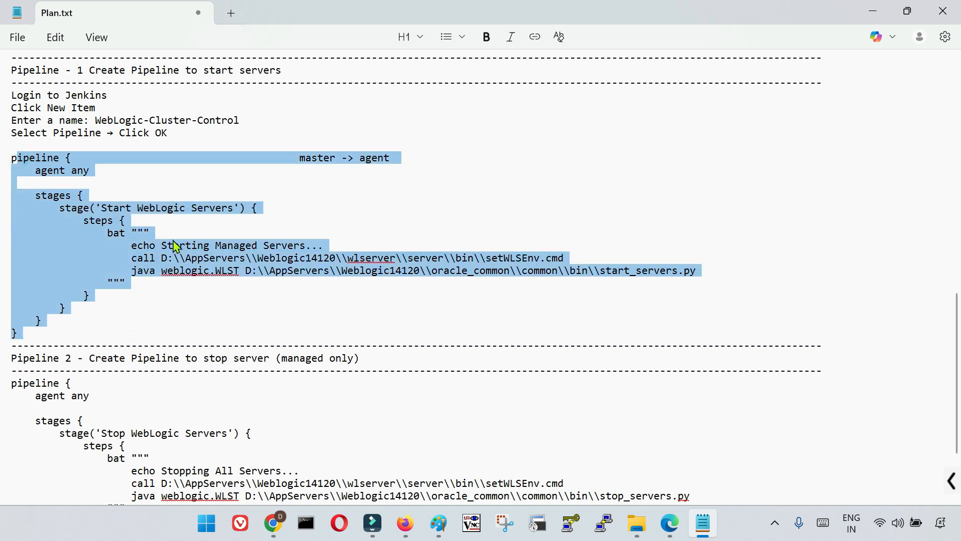
Delete the "master -> agent" note from the start pipeline's opening line.
click(343, 188)
double_click(373, 158)
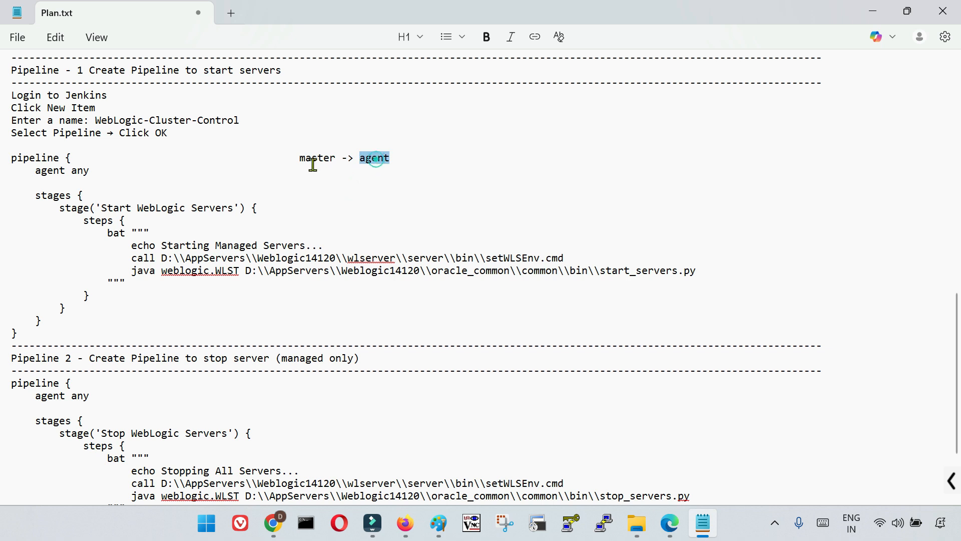
drag(295, 157, 399, 159)
key(Delete)
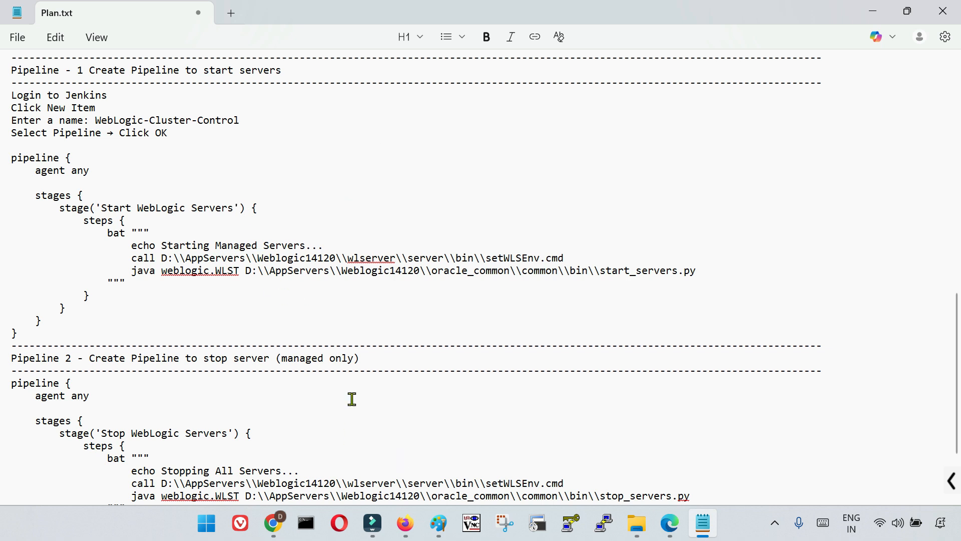
Examine the start pipeline's agent directive and its stages block with the 'Start WebLogic Servers' batch commands.
click(244, 305)
scroll(329, 404, up, 2)
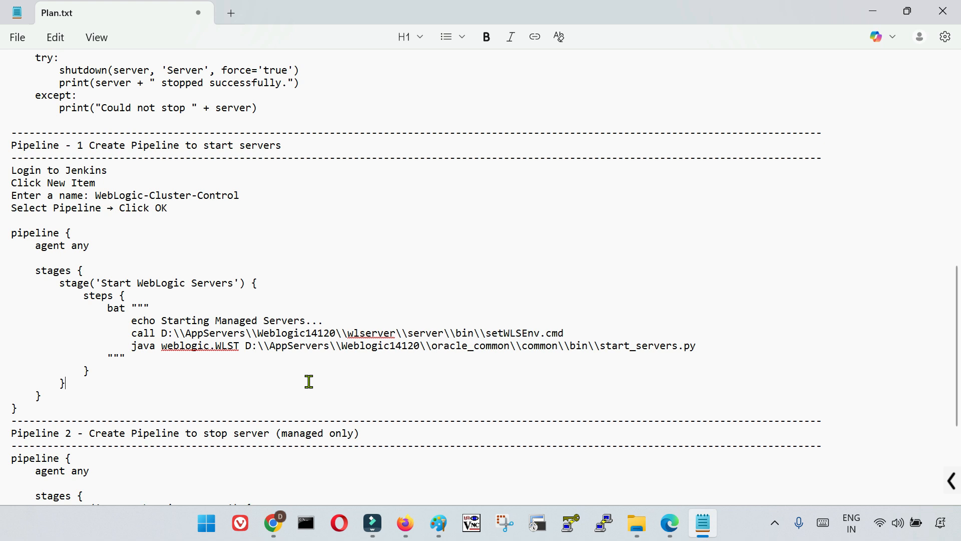
scroll(309, 382, down, 1)
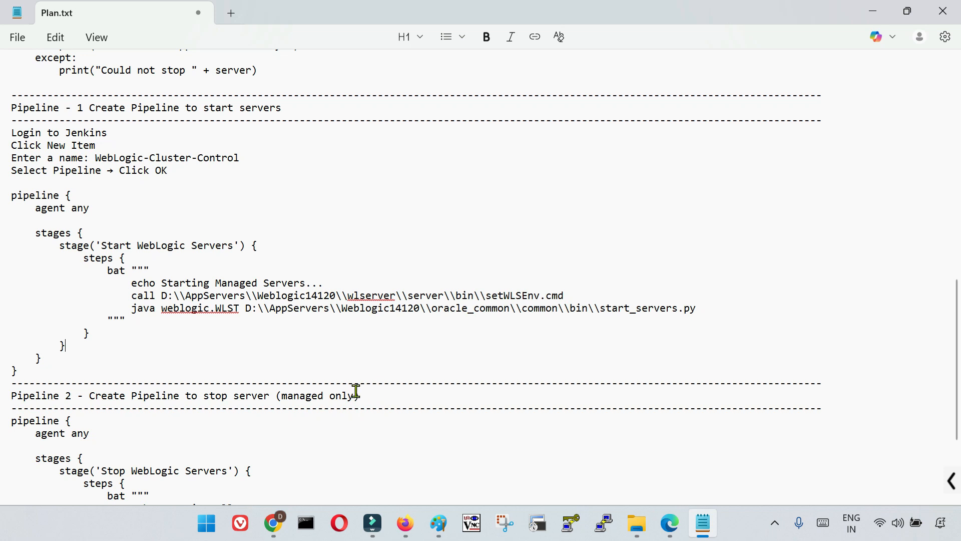
scroll(362, 433, up, 1)
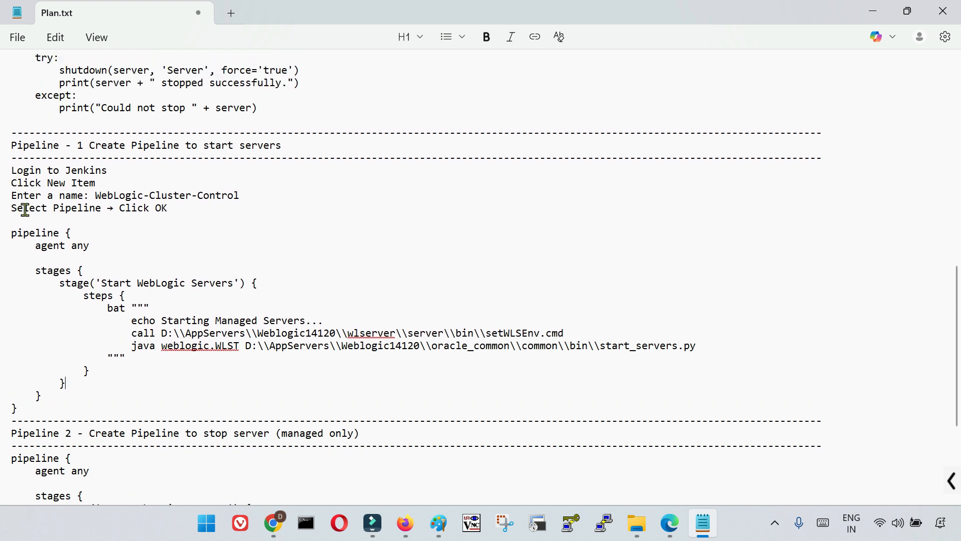
drag(32, 245, 90, 246)
drag(32, 271, 179, 419)
scroll(280, 364, down, 1)
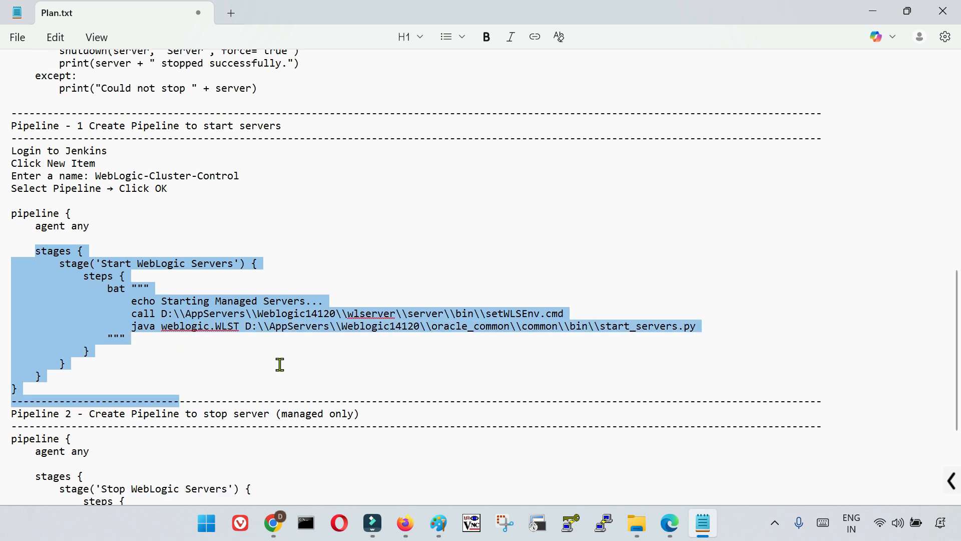
Examine the start pipeline's stages block, its 'Start WebLogic Servers' stage line and the bat block inside the steps.
scroll(280, 364, down, 1)
click(230, 322)
drag(32, 193, 202, 320)
click(142, 326)
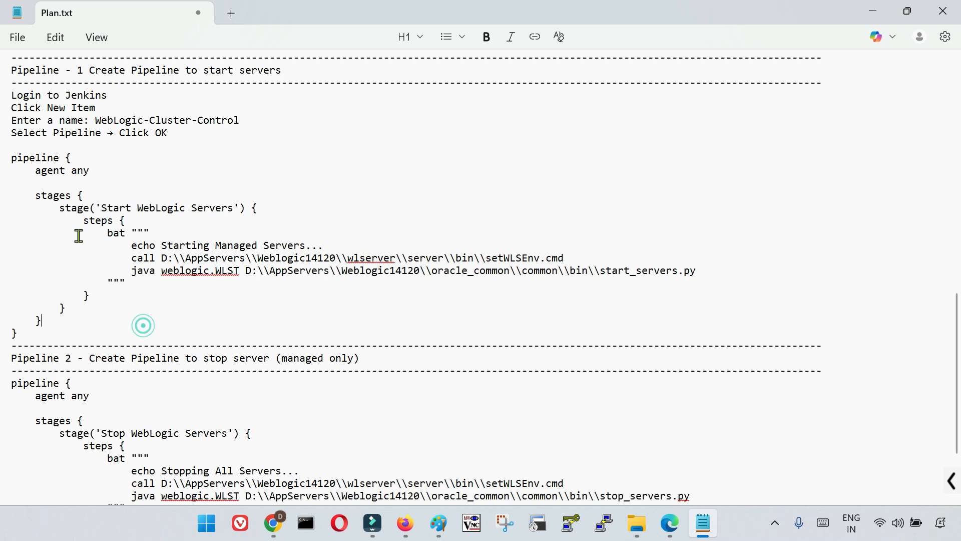
drag(39, 197, 269, 212)
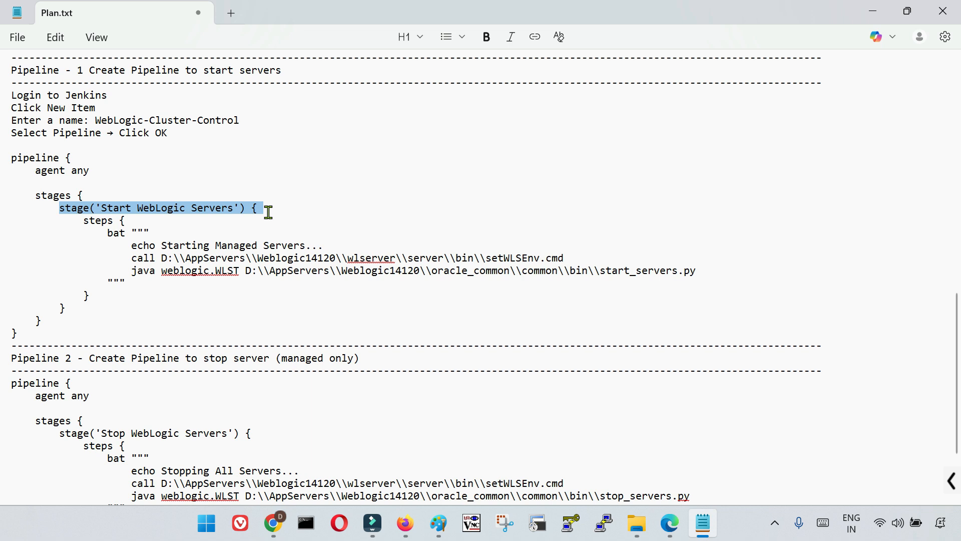
click(227, 301)
drag(106, 234, 283, 293)
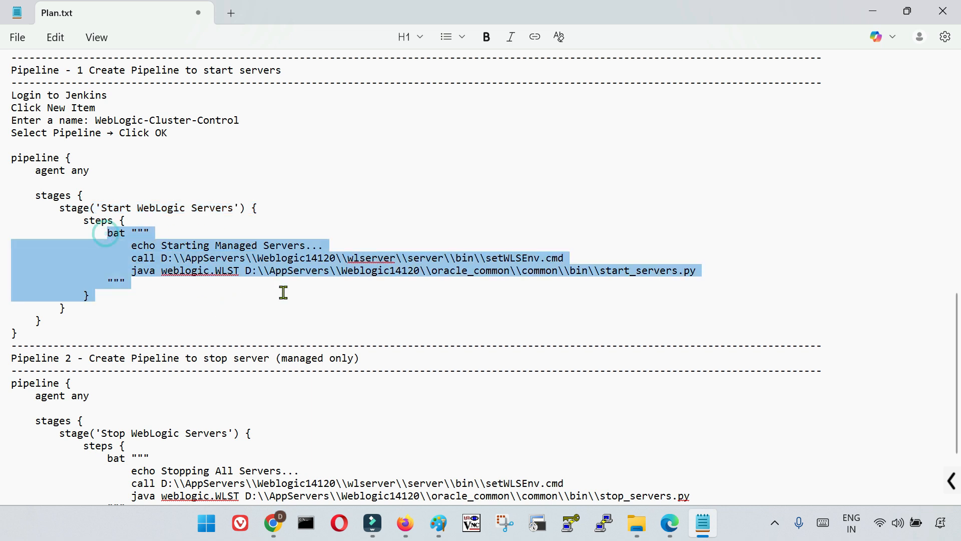
click(249, 340)
Examine the start pipeline's java weblogic.WLST line that runs start_servers.py from the oracle_common bin folder.
drag(132, 270, 700, 271)
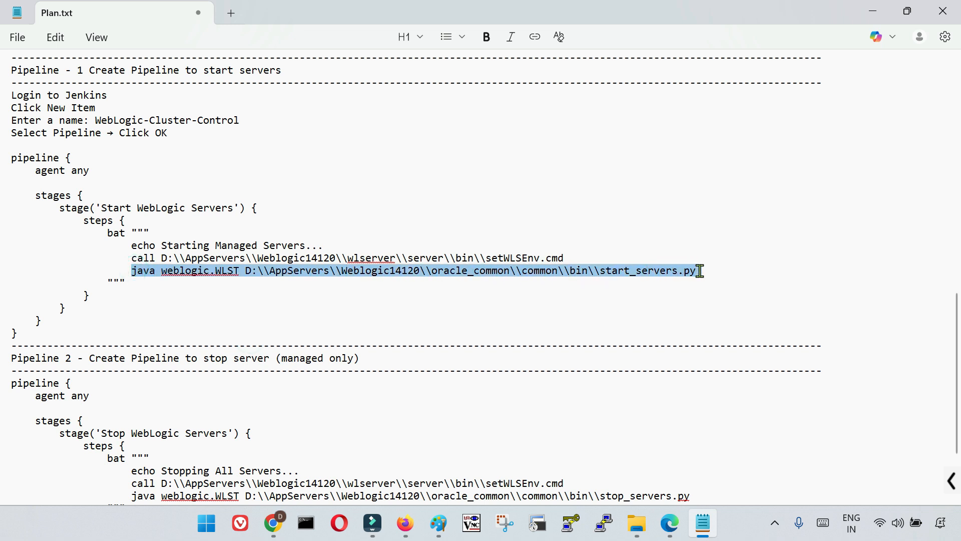
click(302, 312)
drag(132, 271, 703, 283)
scroll(460, 423, up, 1)
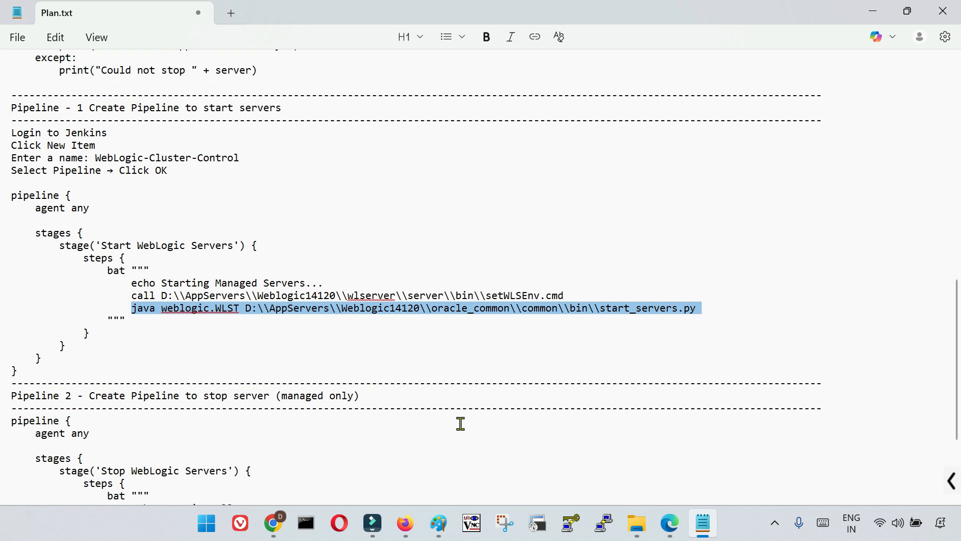
click(528, 343)
drag(701, 308, 130, 308)
click(350, 346)
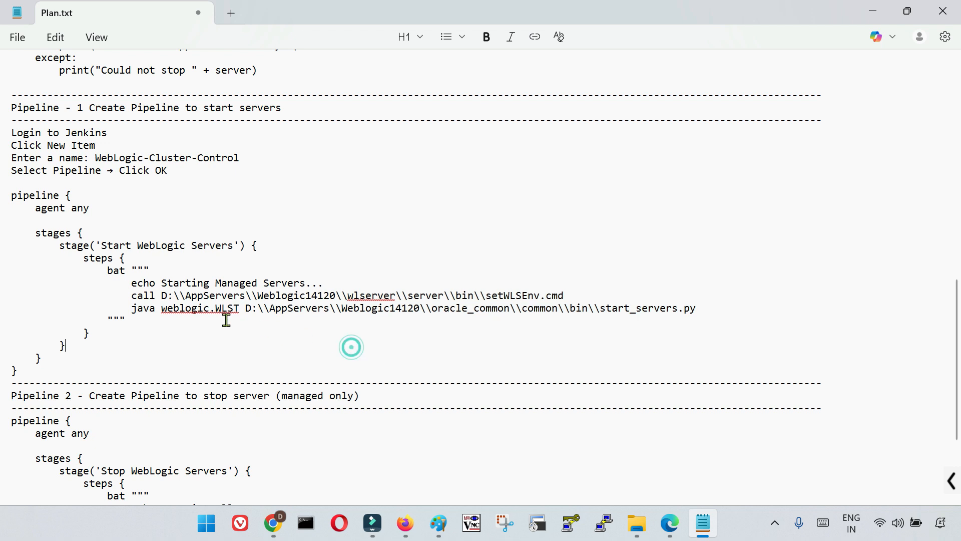
drag(132, 307, 700, 308)
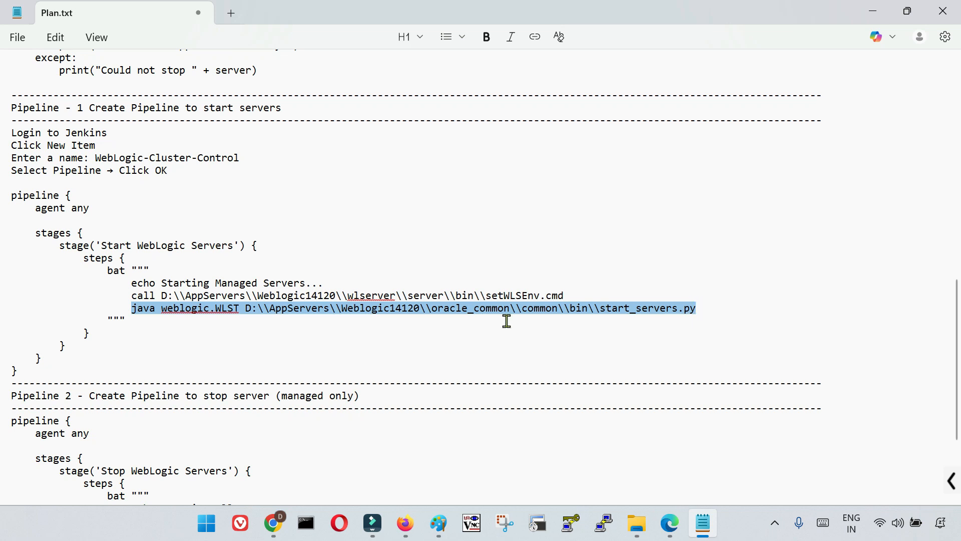
click(179, 325)
Review the start pipeline's echo, setWLSEnv.cmd and java weblogic.WLST commands within the full script, including the start_servers.py file name.
drag(132, 308, 708, 311)
drag(132, 295, 571, 295)
drag(132, 284, 324, 287)
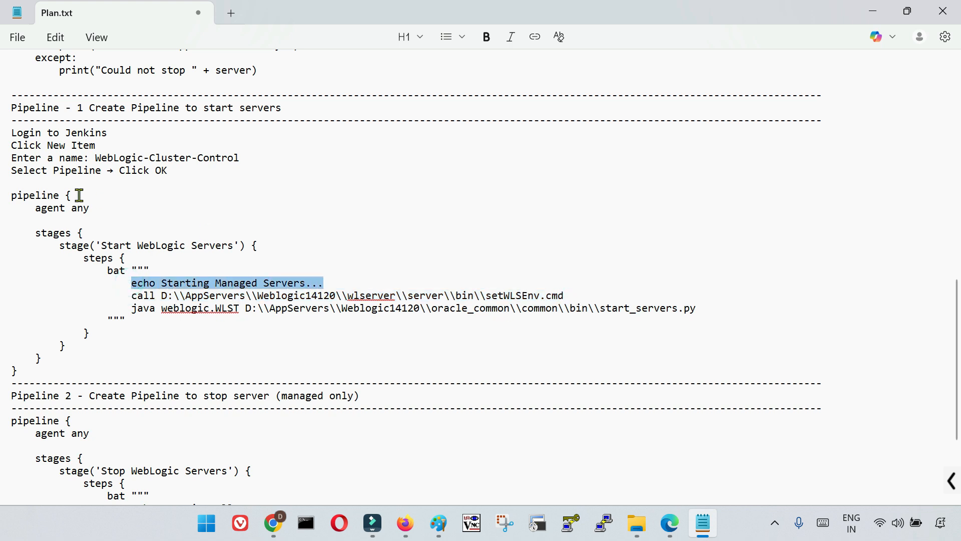
drag(12, 133, 60, 307)
drag(14, 194, 84, 374)
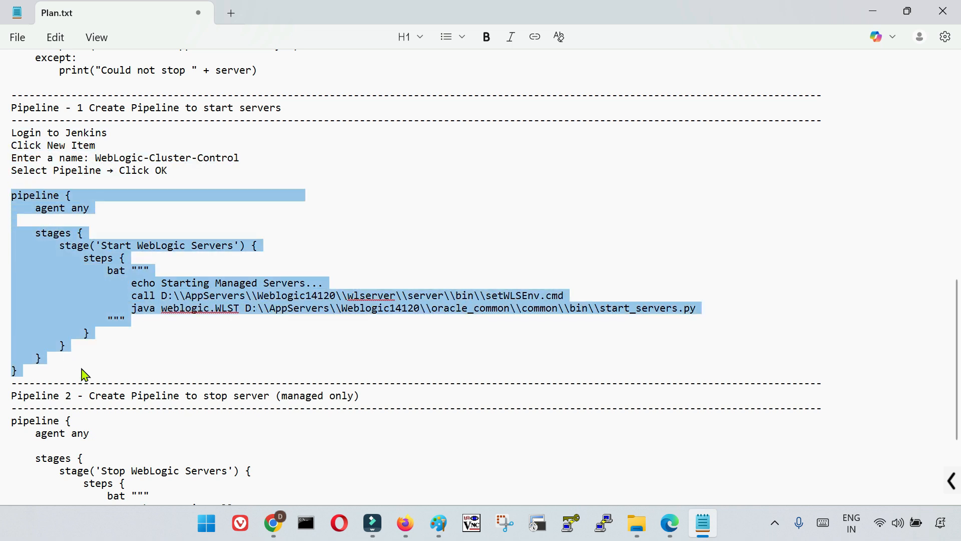
click(609, 337)
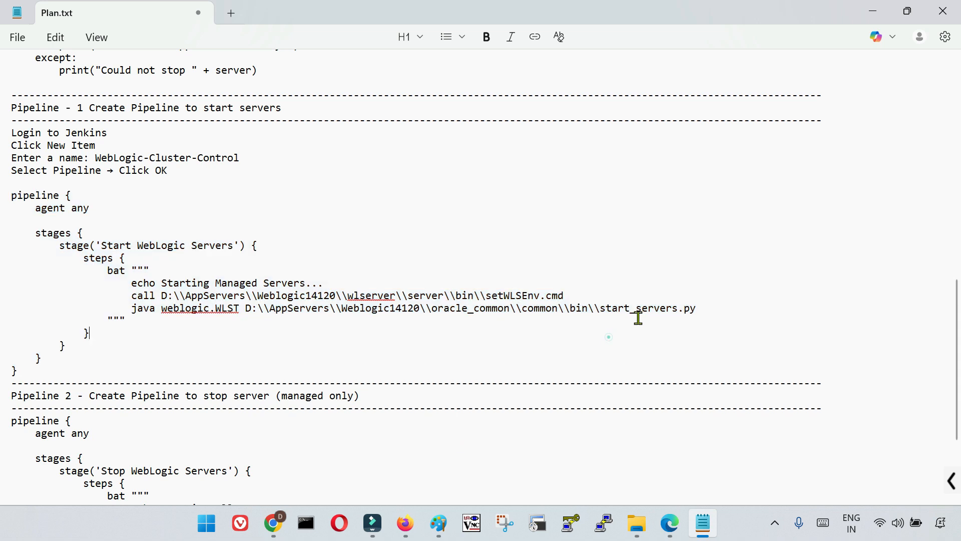
drag(696, 308, 598, 306)
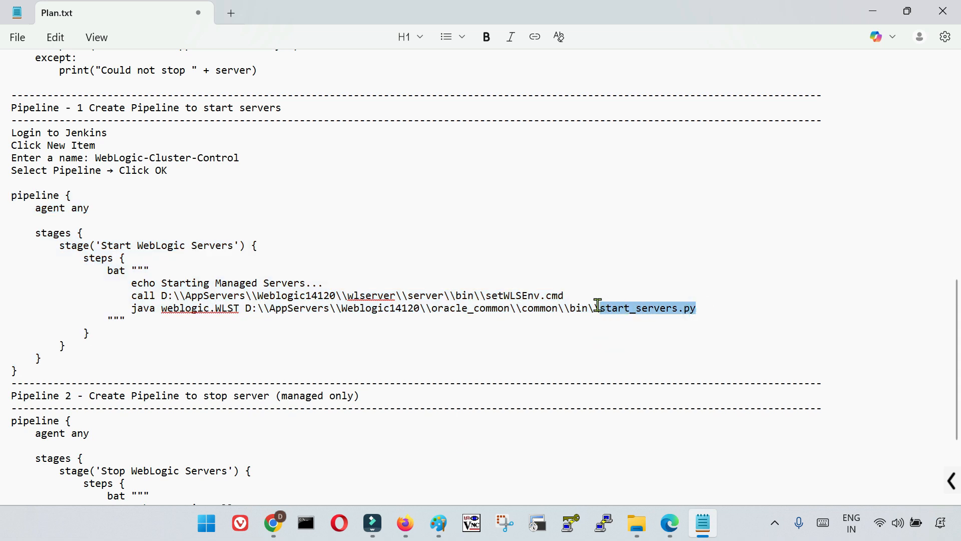
drag(12, 133, 76, 379)
drag(700, 311, 134, 314)
click(448, 325)
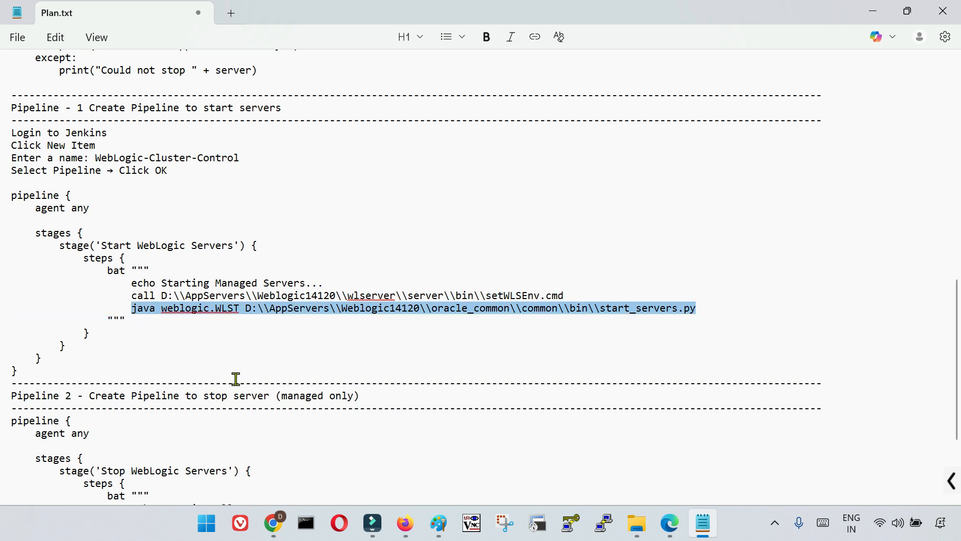
Examine the Pipeline 2 script for stopping managed servers, including its stage, the setWLSEnv.cmd call and the stop_servers.py call.
scroll(235, 379, down, 4)
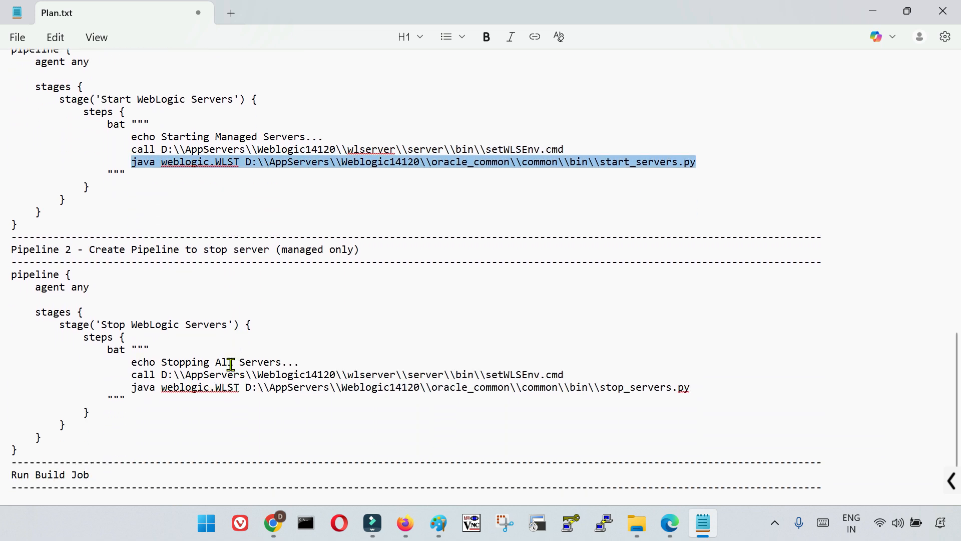
triple_click(14, 249)
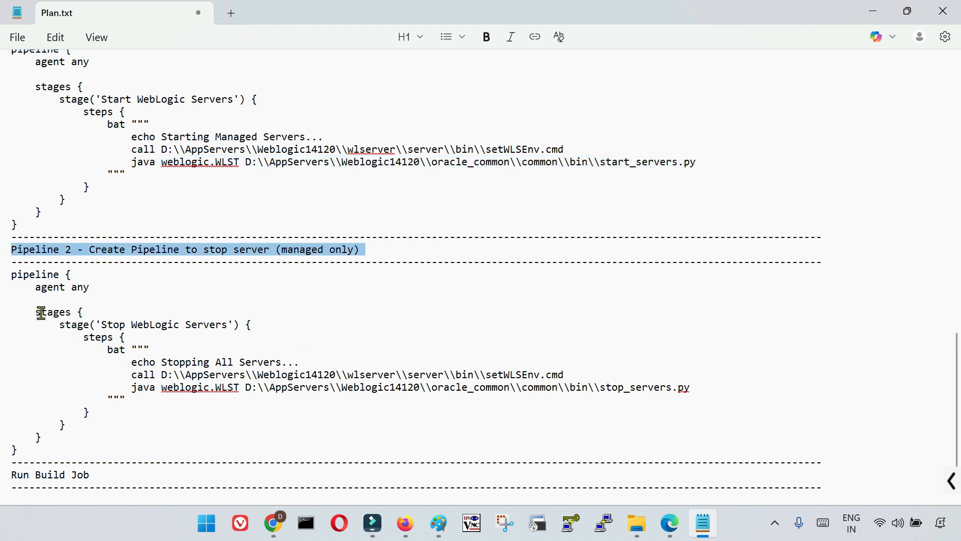
drag(11, 274, 275, 331)
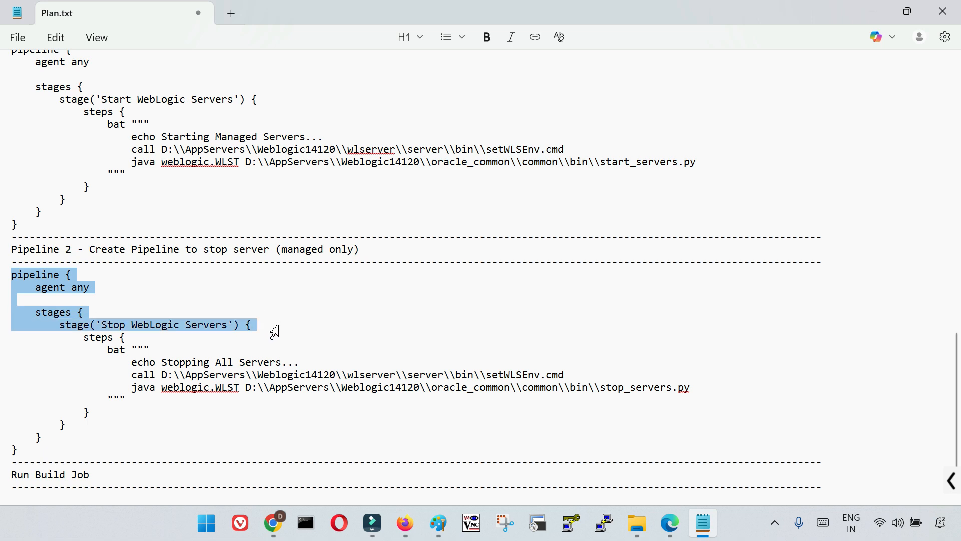
click(257, 457)
drag(131, 376, 567, 377)
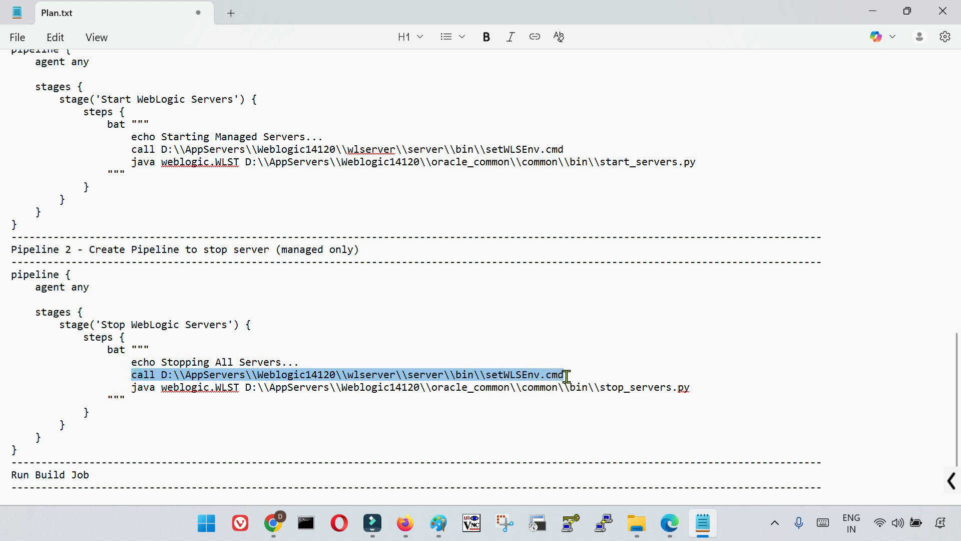
click(232, 398)
drag(132, 388, 686, 390)
drag(600, 388, 696, 390)
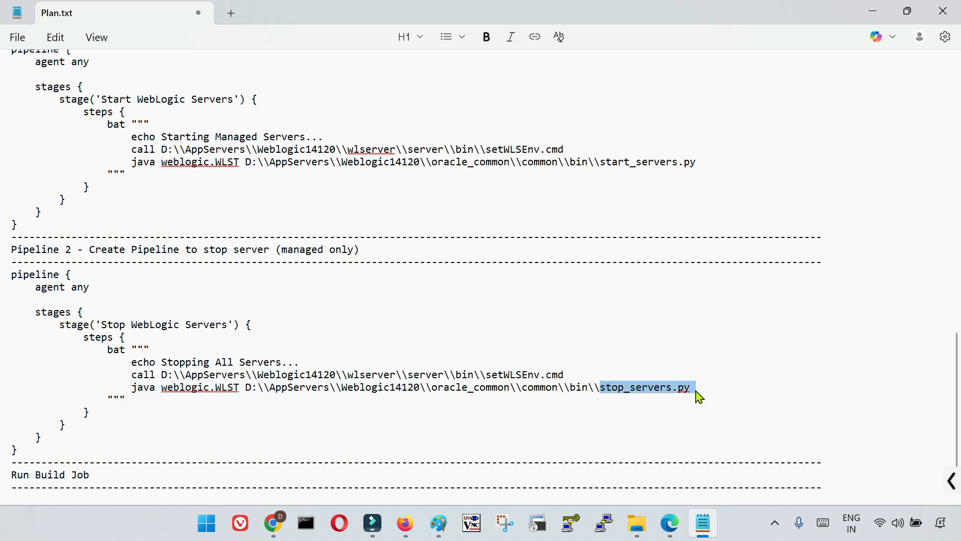
click(662, 402)
drag(465, 379, 13, 284)
click(133, 448)
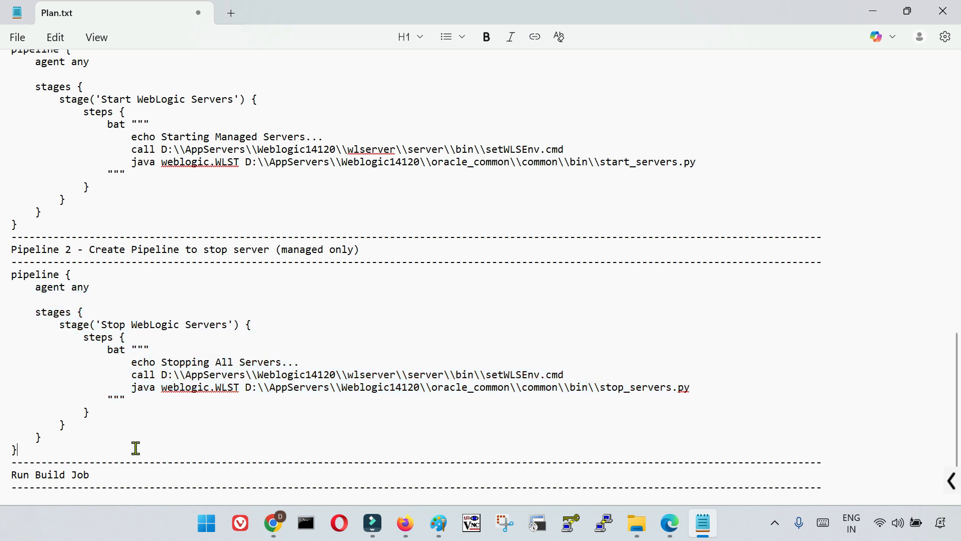
Review the Run Build Job heading, the start pipeline with its Jenkins creation instructions, and the complete stop pipeline script.
scroll(28, 173, up, 1)
scroll(102, 311, down, 1)
drag(101, 476, 11, 475)
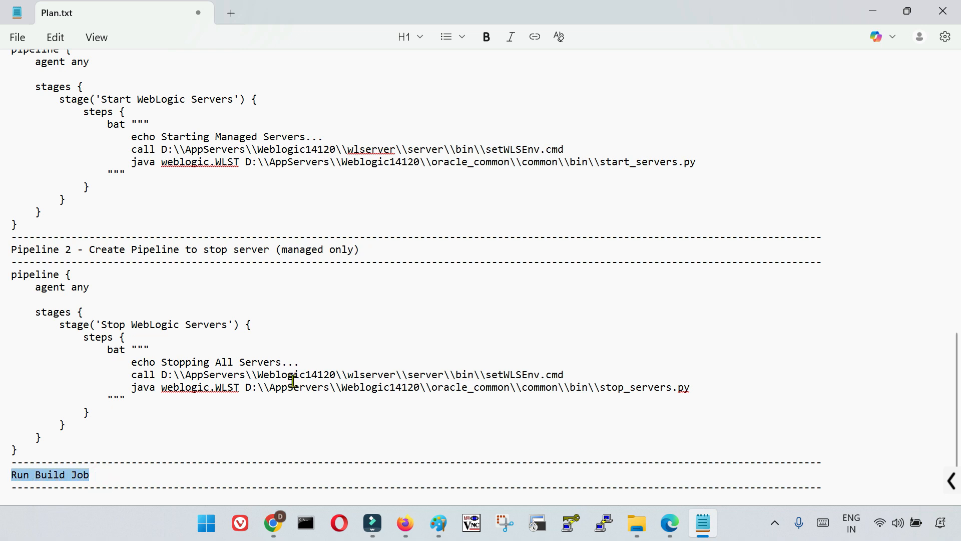
scroll(262, 440, up, 4)
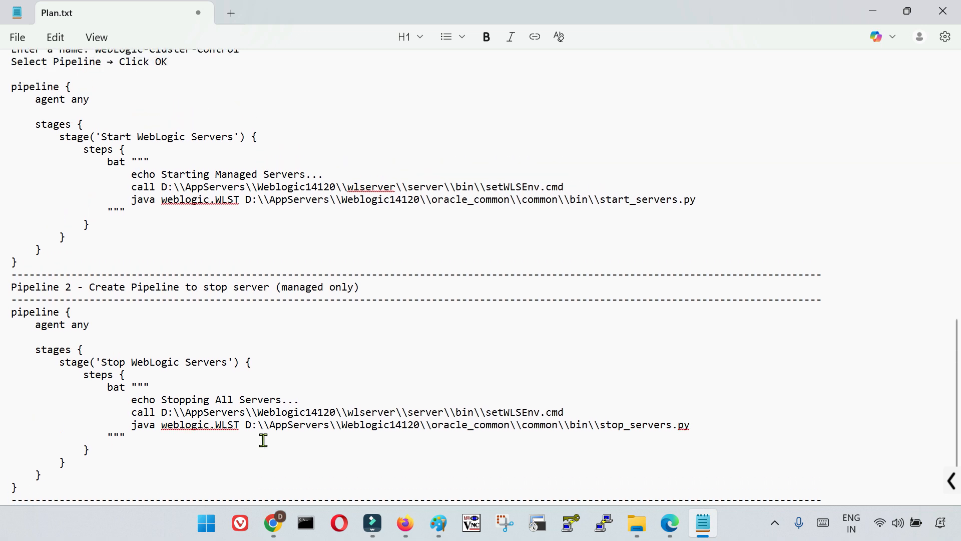
drag(11, 136, 53, 377)
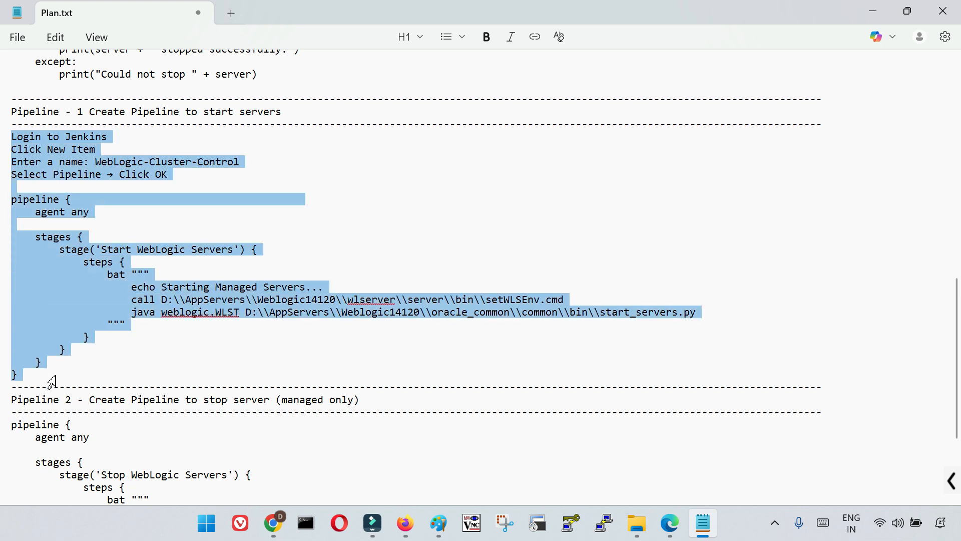
click(142, 187)
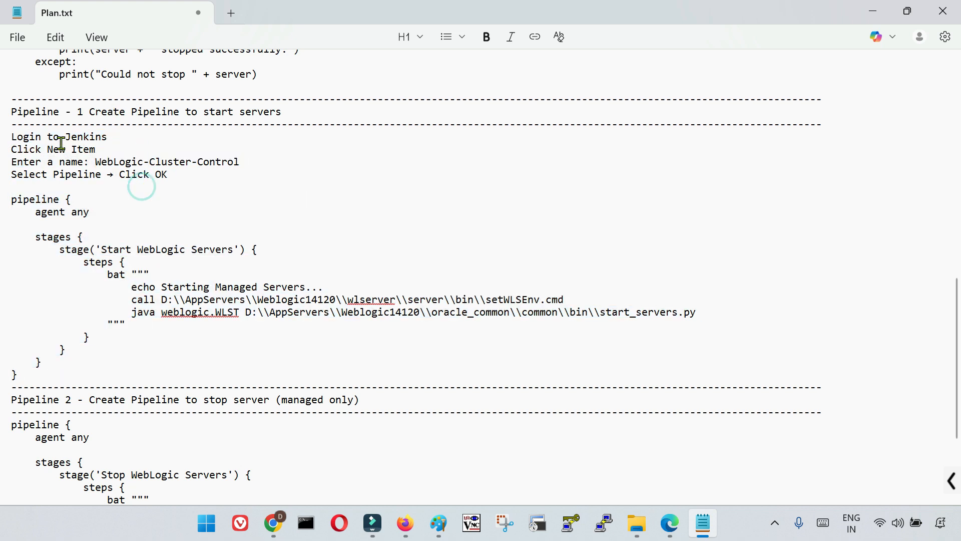
drag(11, 137, 12, 312)
scroll(89, 299, down, 4)
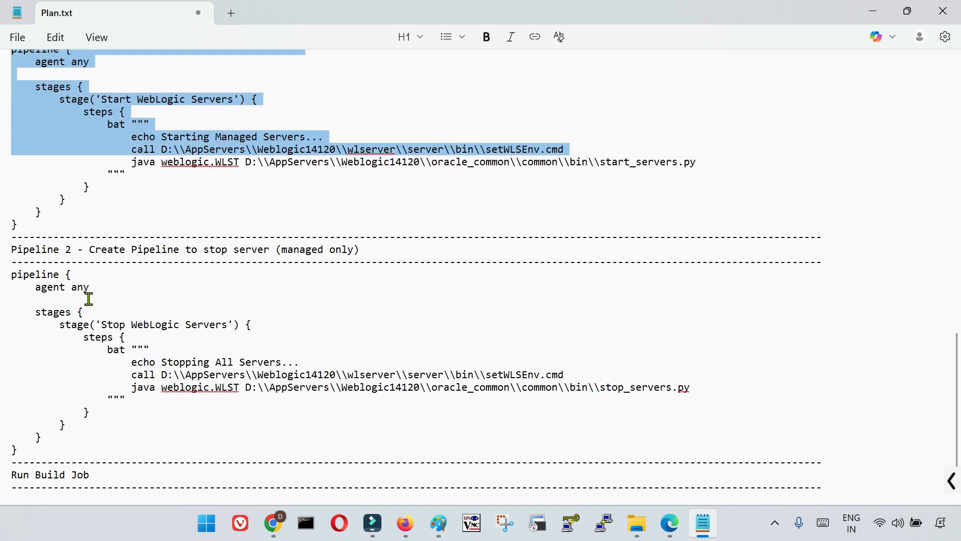
drag(12, 276, 82, 453)
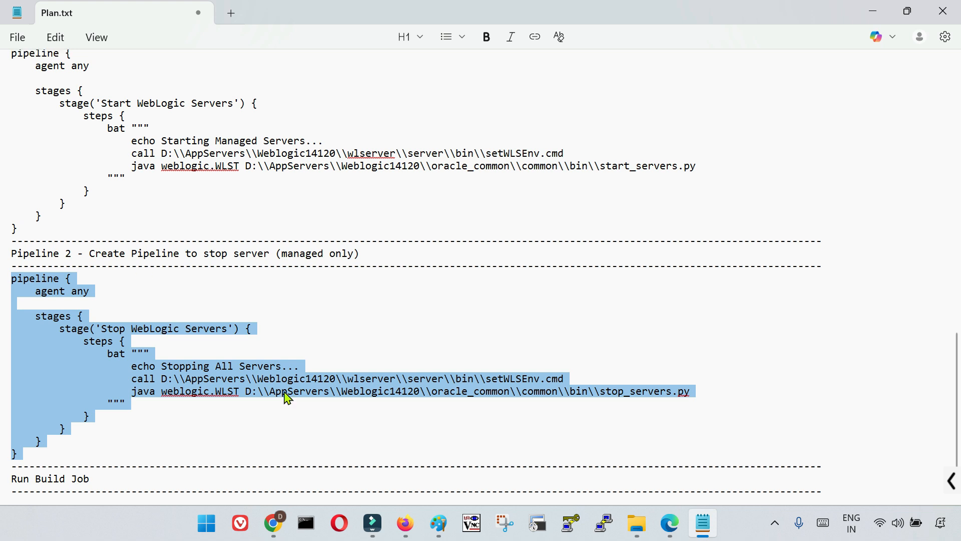
scroll(322, 207, up, 2)
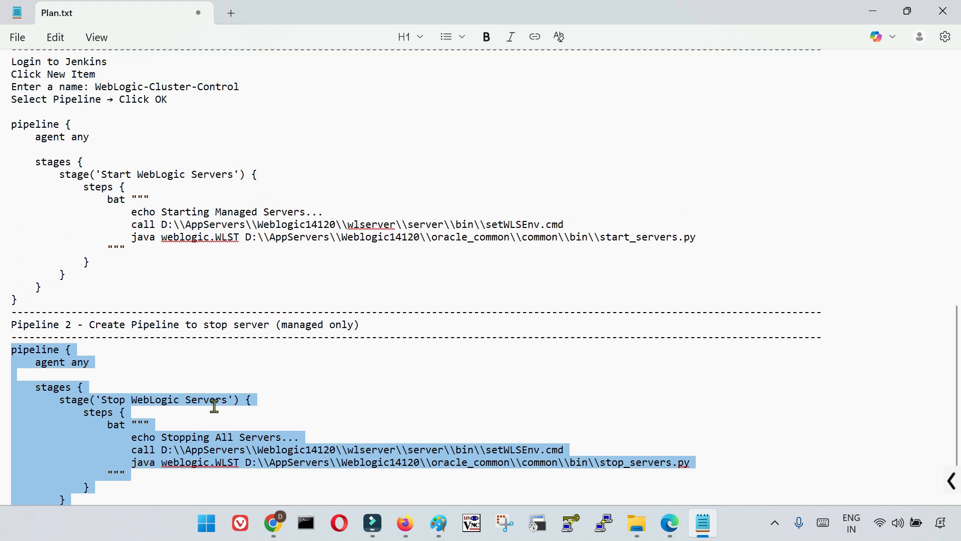
scroll(338, 389, down, 2)
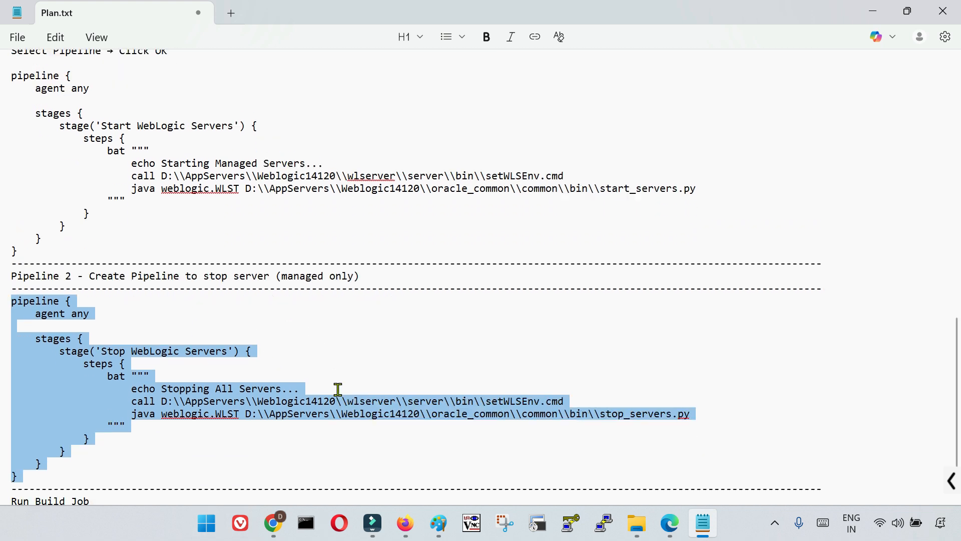
Compare the start and stop pipeline scripts and check the Run Build Job entry that follows them.
scroll(337, 395, up, 4)
drag(12, 183, 129, 375)
scroll(71, 328, down, 3)
scroll(131, 380, down, 1)
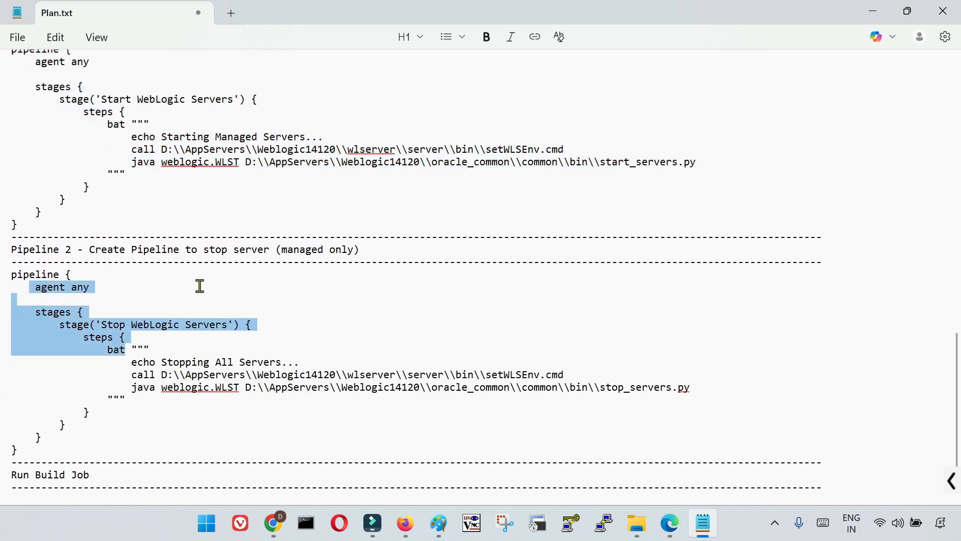
drag(113, 472, 12, 475)
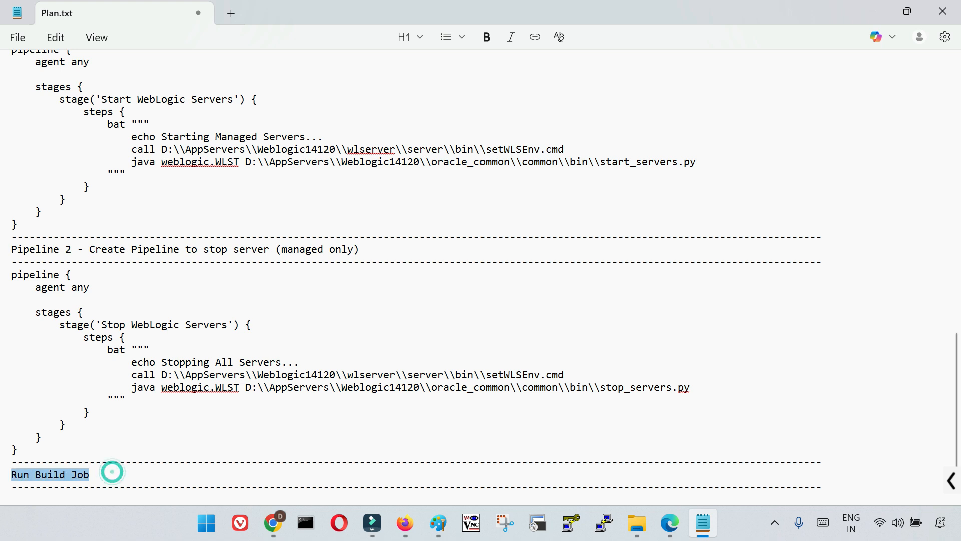
scroll(284, 353, up, 3)
drag(12, 162, 74, 342)
scroll(76, 346, down, 3)
drag(12, 275, 84, 453)
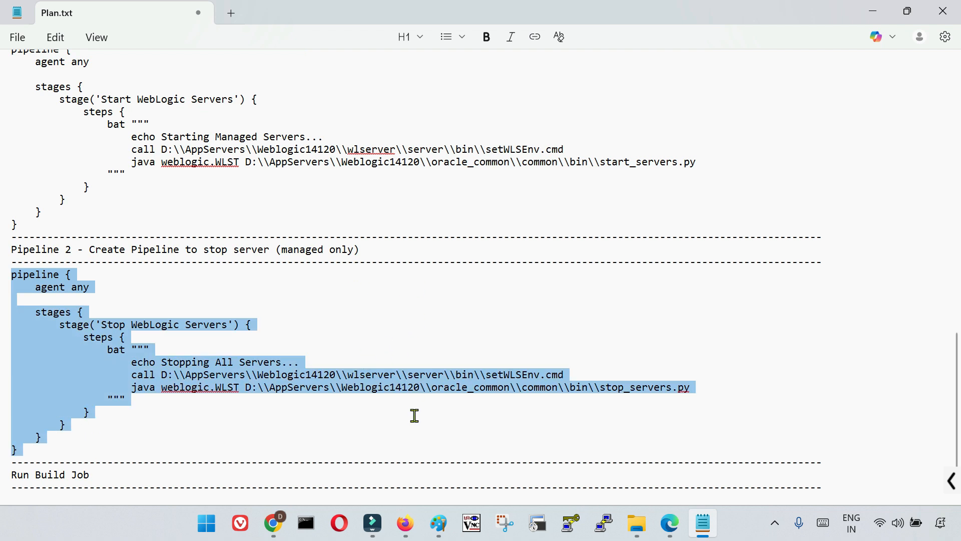
scroll(191, 348, up, 3)
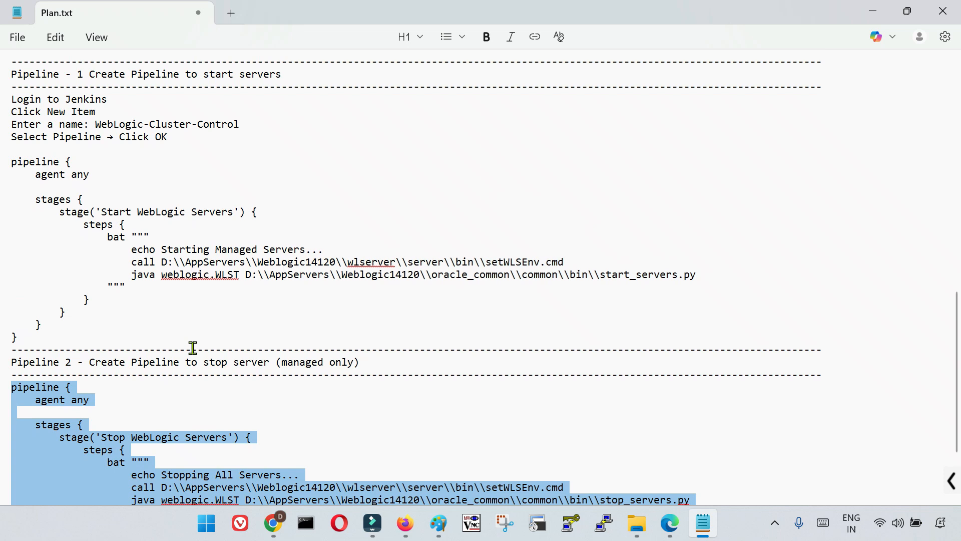
scroll(290, 364, down, 3)
click(293, 359)
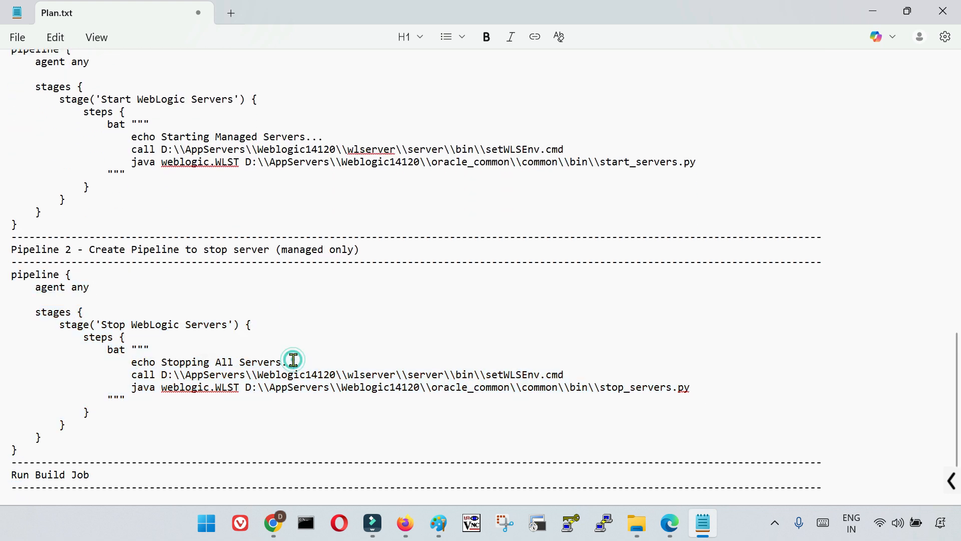
Recheck the complete Pipeline 1 and Pipeline 2 sections, then return to the WebLogic domain and start script at the plan's beginning.
scroll(77, 369, up, 3)
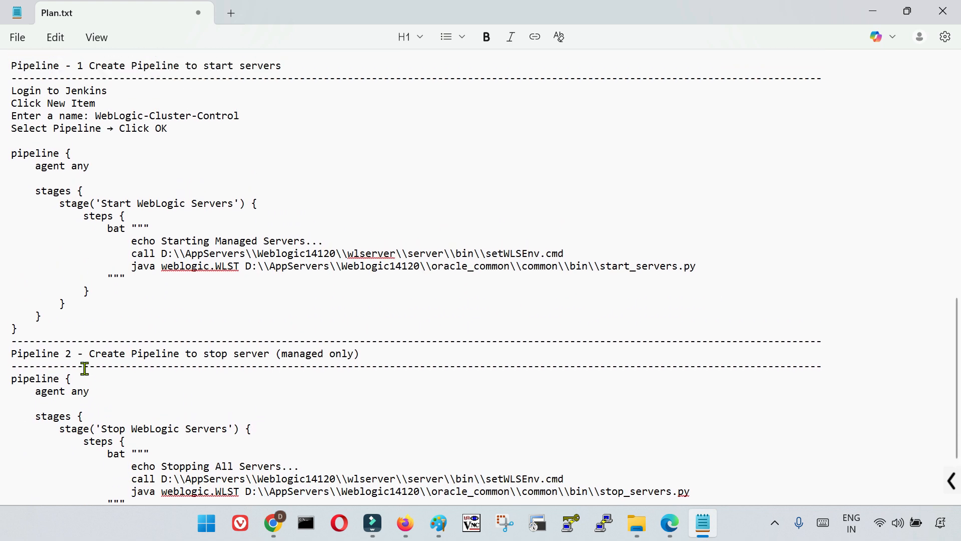
drag(12, 61, 60, 338)
scroll(59, 330, down, 3)
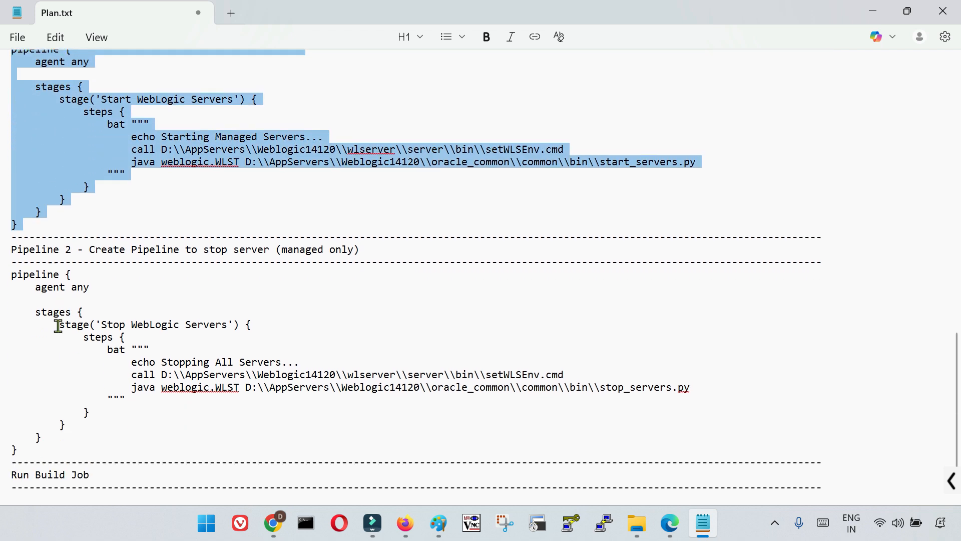
drag(11, 237, 67, 453)
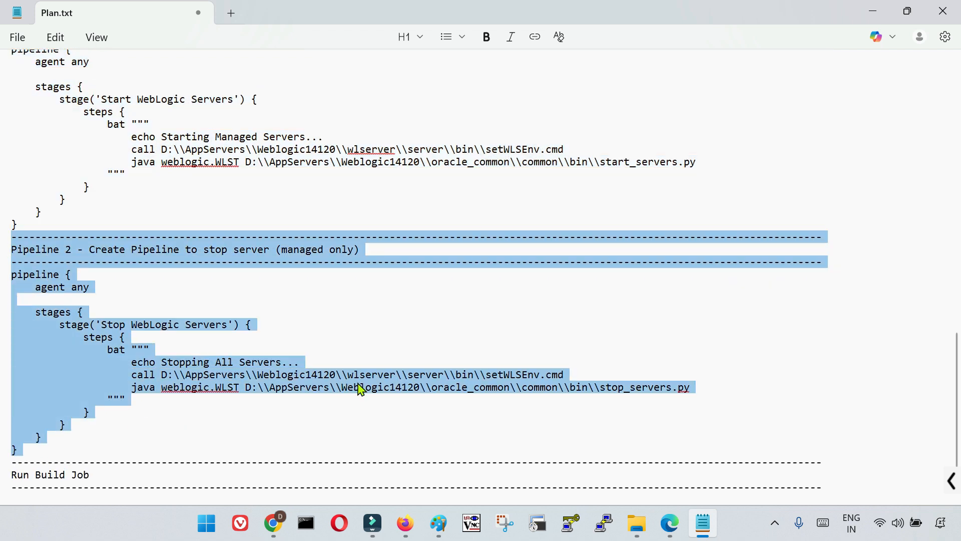
scroll(364, 391, up, 2)
scroll(364, 391, up, 16)
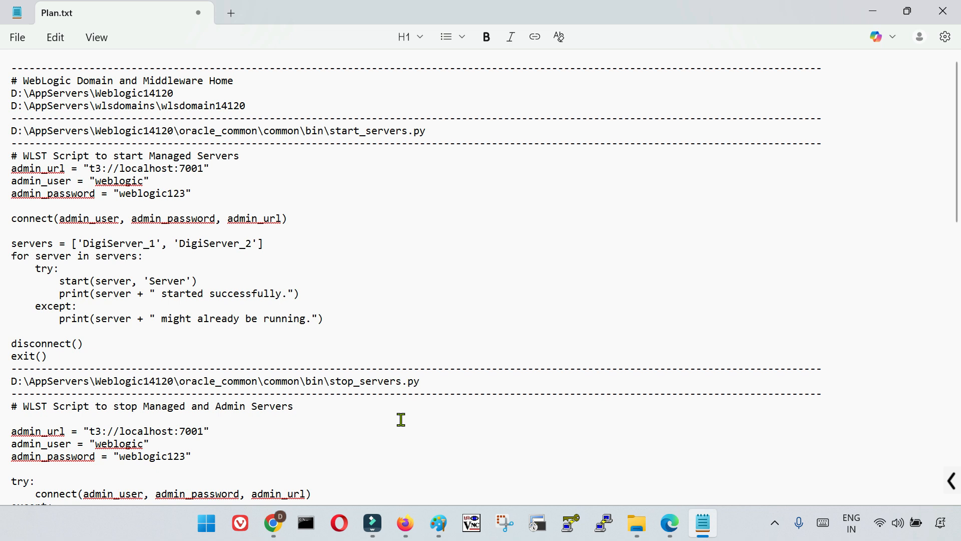
Open WebLogic Remote Console, connect to the DemoWLS14120 provider and view the domain's configured servers in the Configuration View Tree.
click(703, 523)
double_click(85, 163)
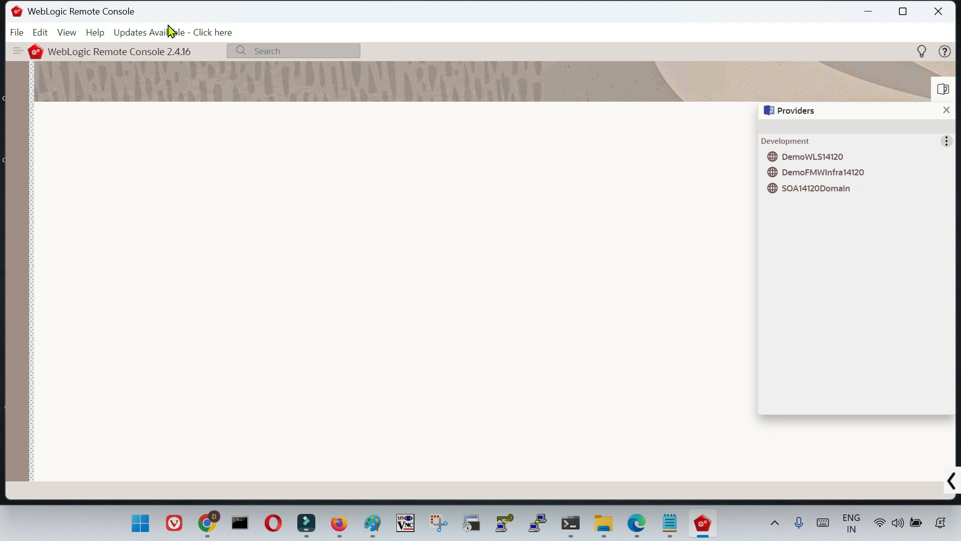
click(821, 157)
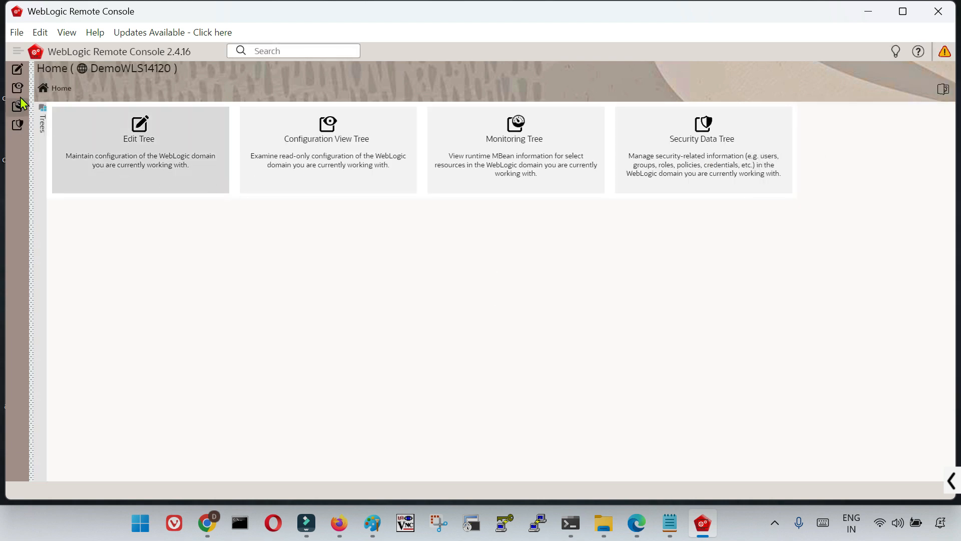
click(20, 103)
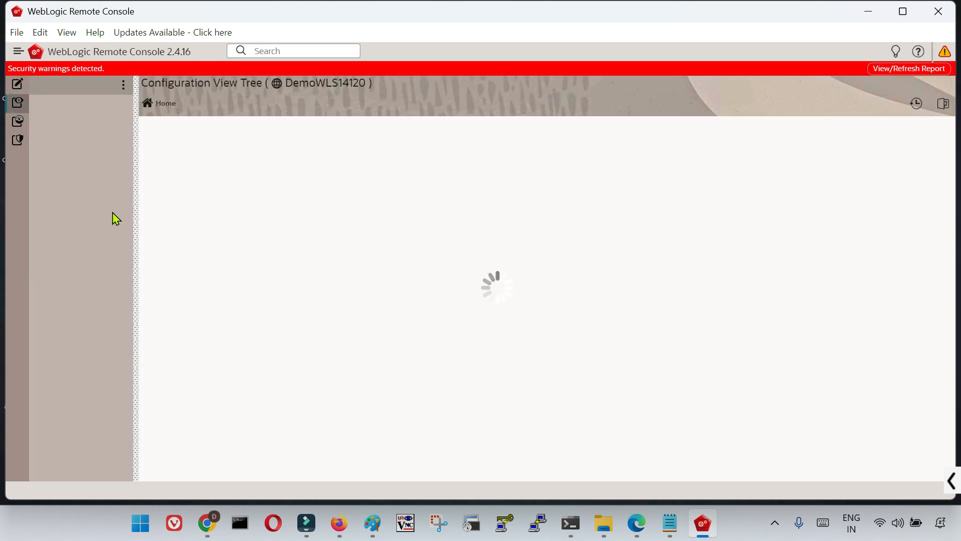
click(80, 104)
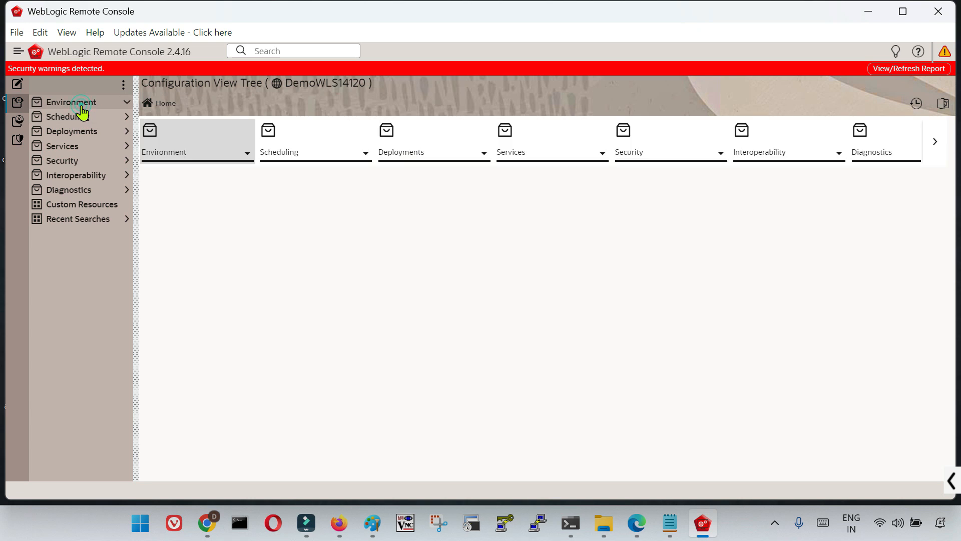
click(77, 131)
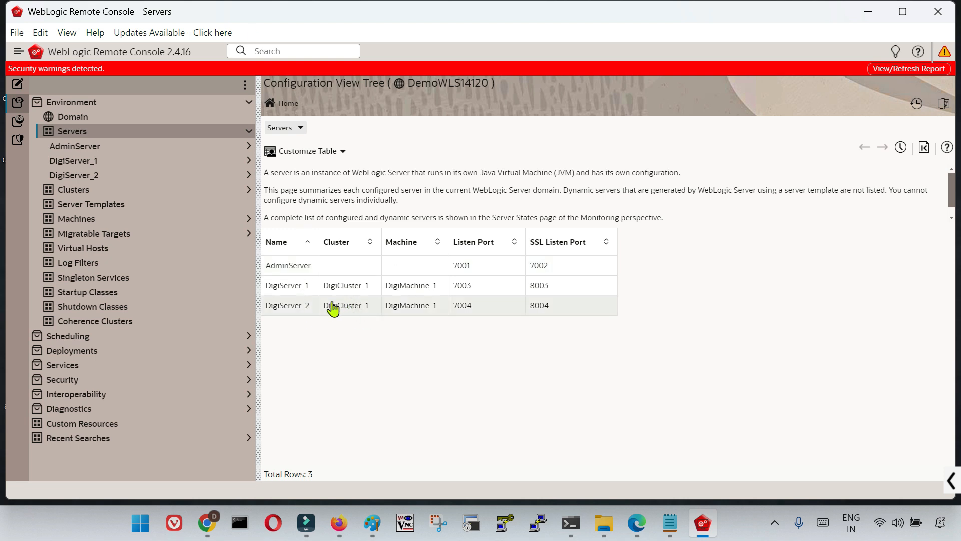
Check the runtime state of the AdminServer and both DigiServer managed servers in the Monitoring Tree.
click(18, 122)
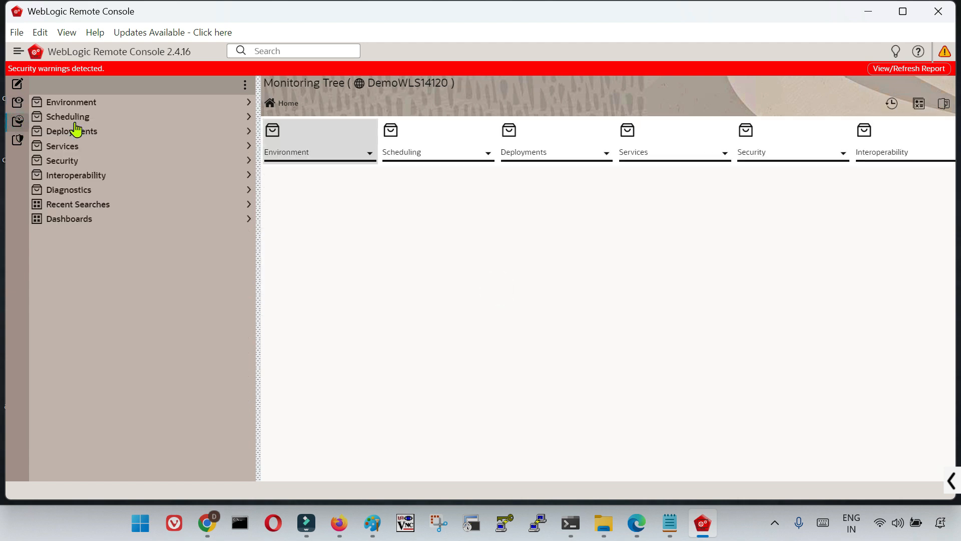
click(101, 102)
click(98, 151)
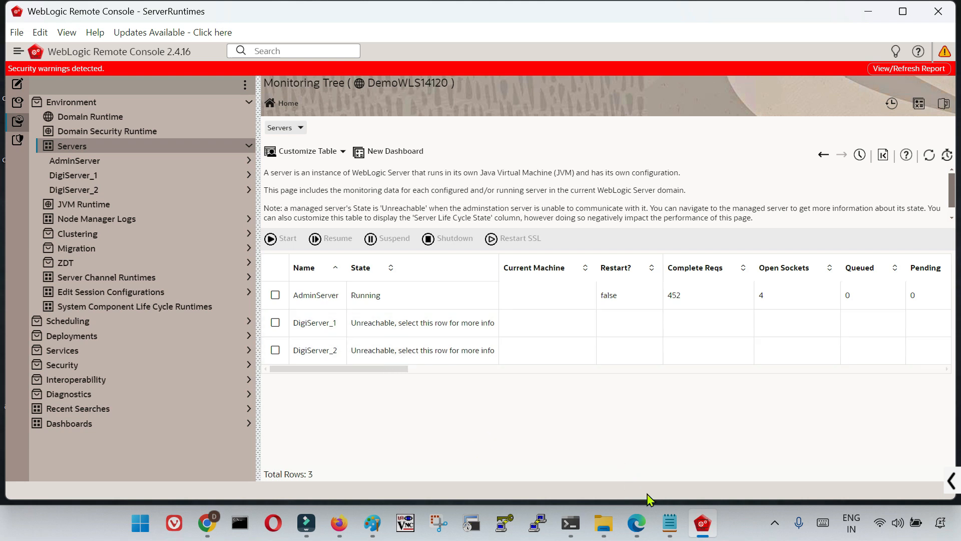
Switch to Jenkins in Edge and sign in with the saved credentials.
click(644, 521)
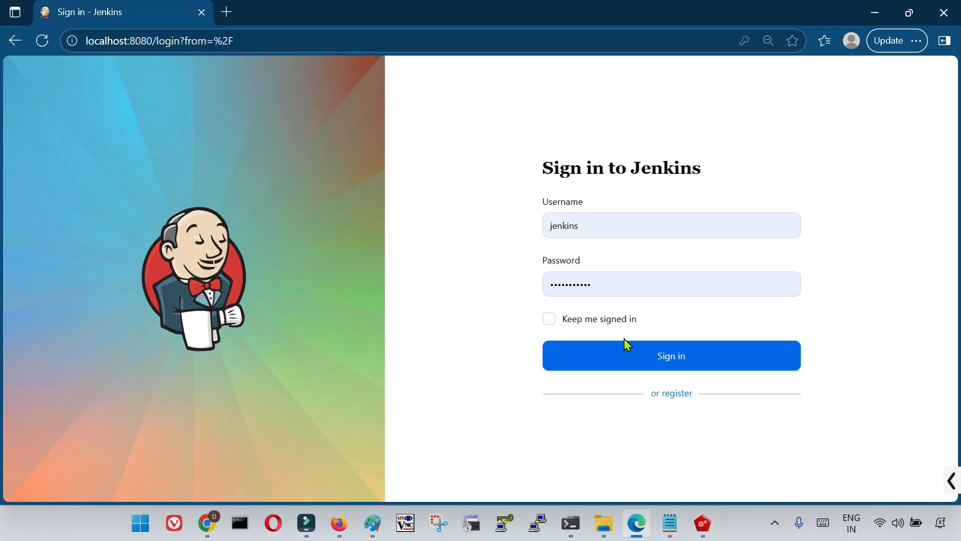
click(677, 360)
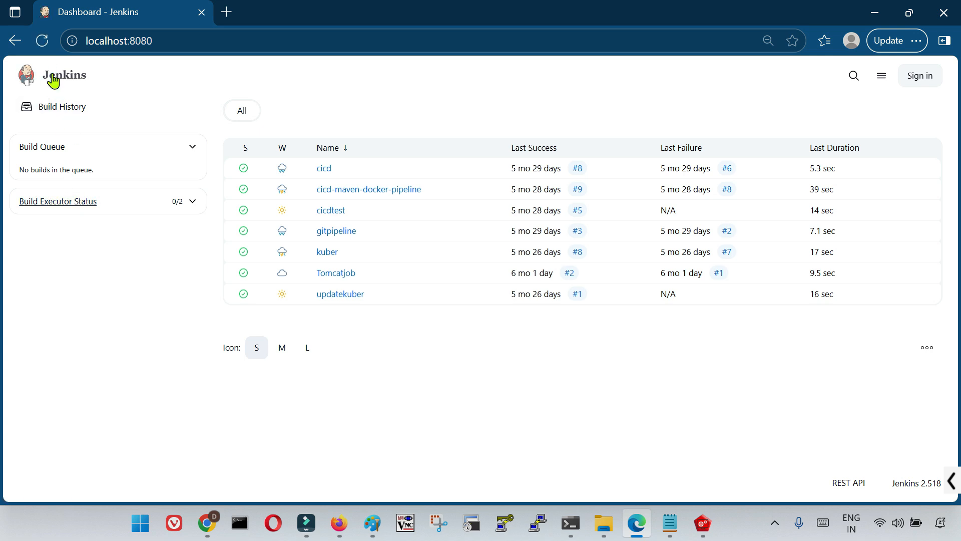
click(913, 80)
click(667, 358)
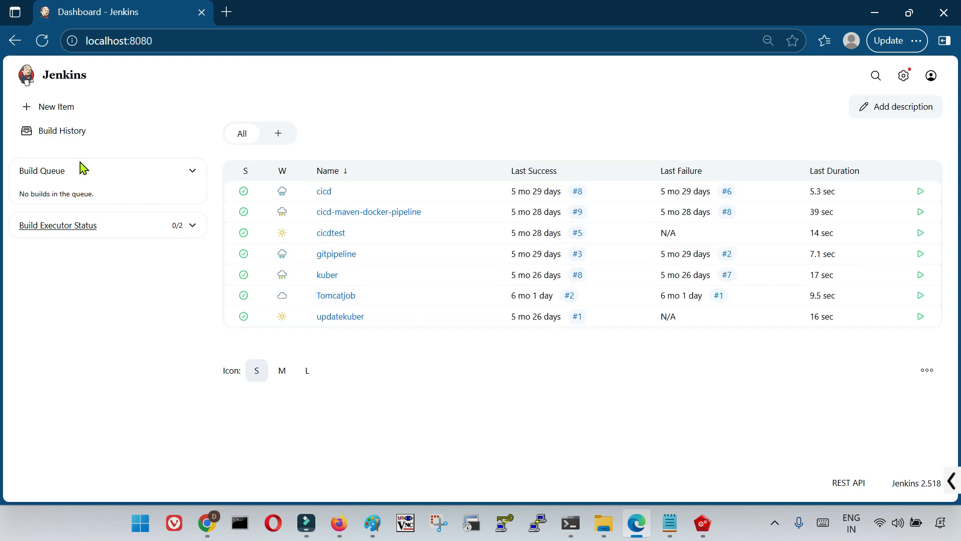
Create a new Jenkins item named WLSStartup of the Pipeline type.
click(74, 114)
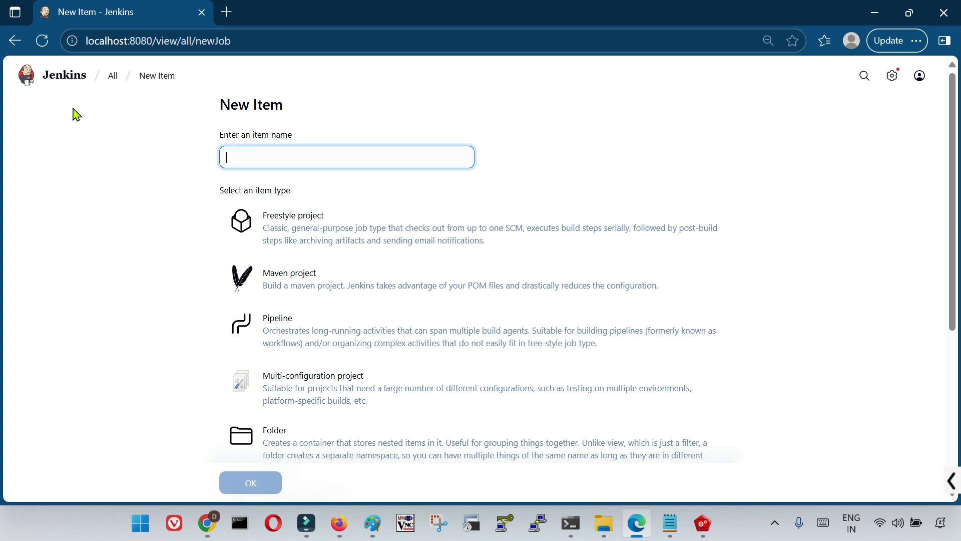
scroll(421, 360, down, 2)
scroll(412, 391, up, 2)
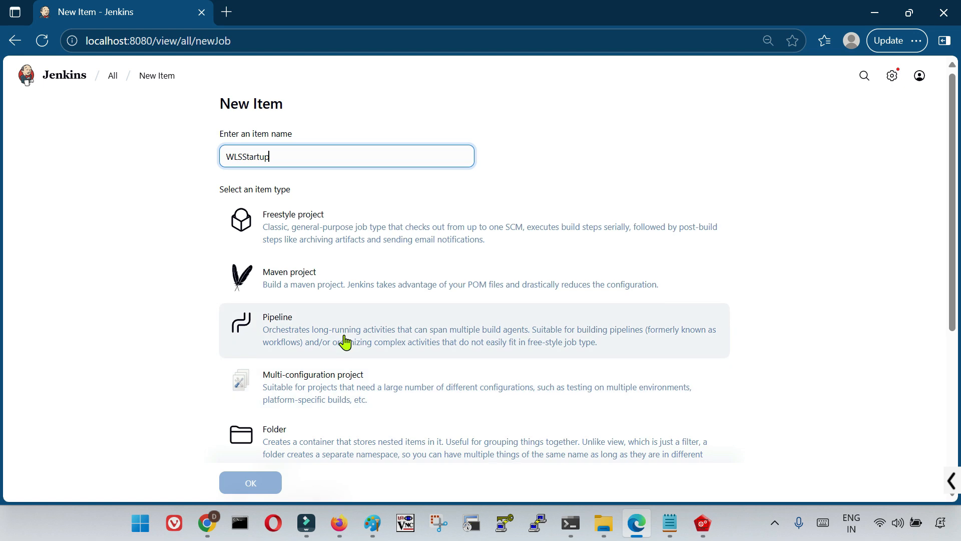
scroll(344, 338, down, 2)
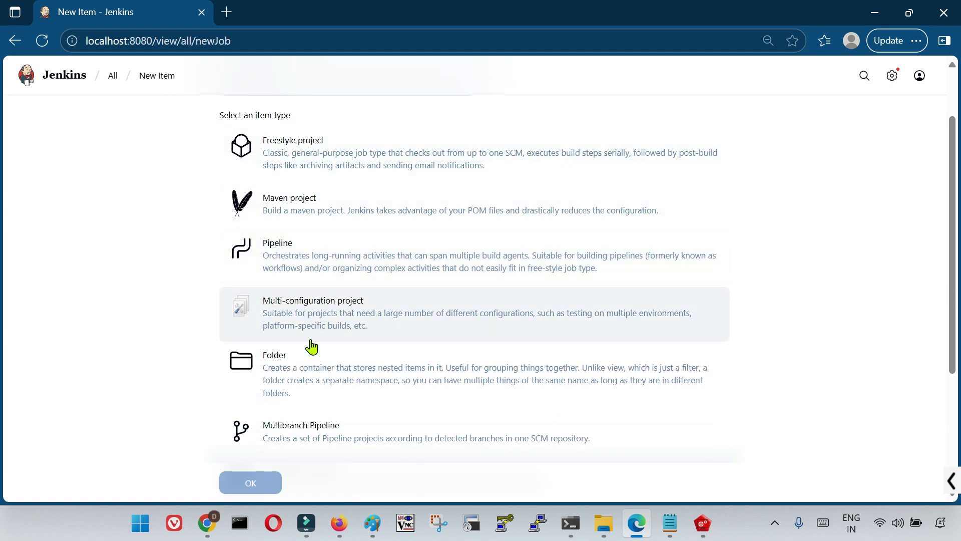
scroll(311, 345, down, 3)
scroll(321, 341, up, 3)
scroll(337, 344, down, 3)
scroll(393, 408, up, 3)
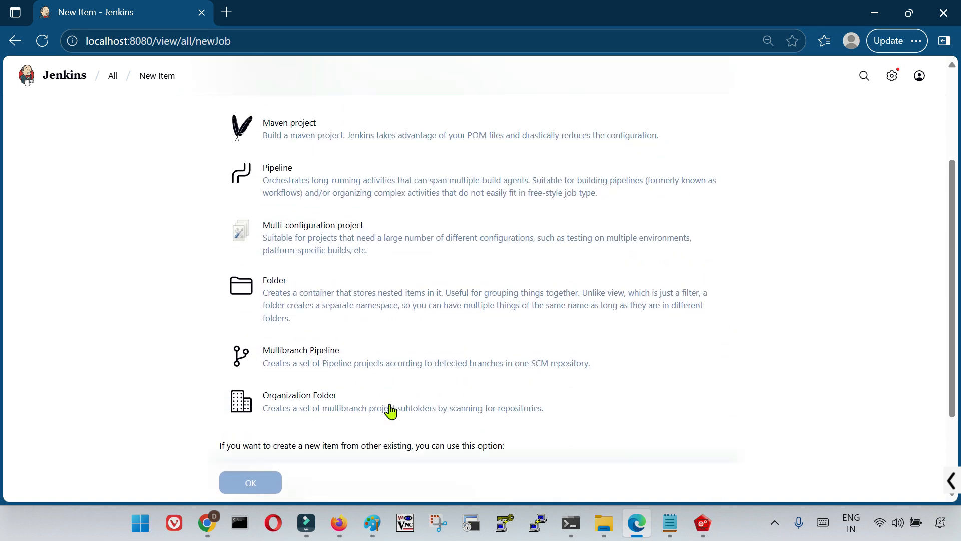
click(318, 257)
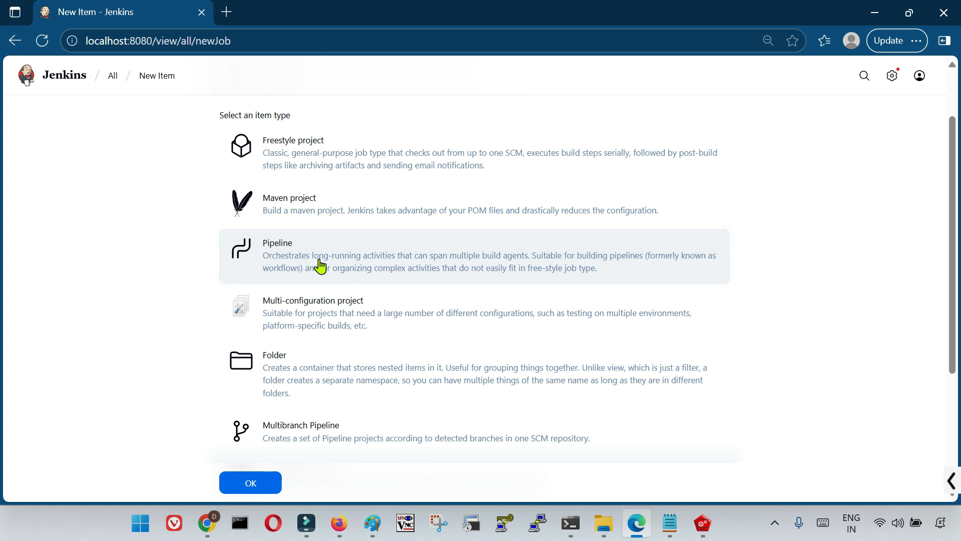
click(256, 484)
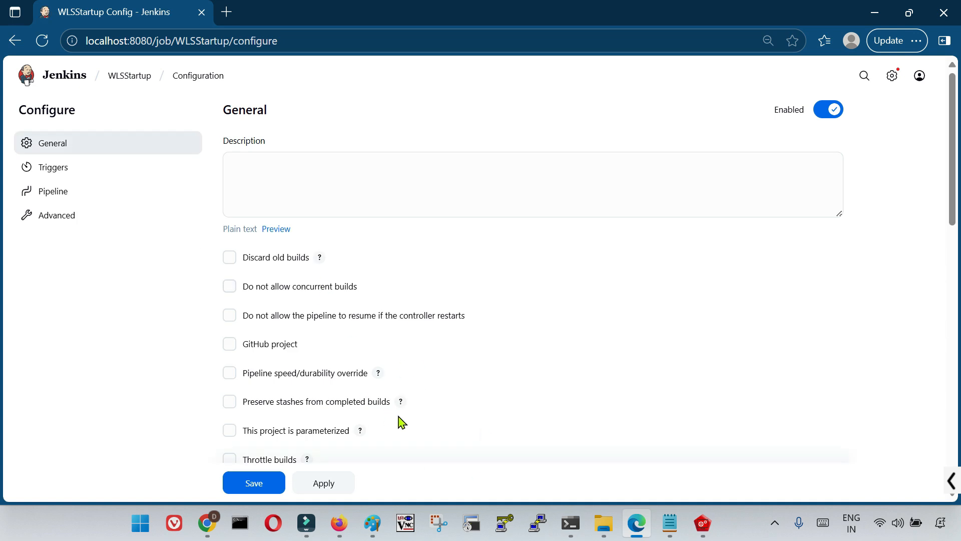
Set the description of the WLSStartup job to "Weblogic Startup Pipeline".
scroll(428, 420, down, 15)
scroll(430, 422, up, 10)
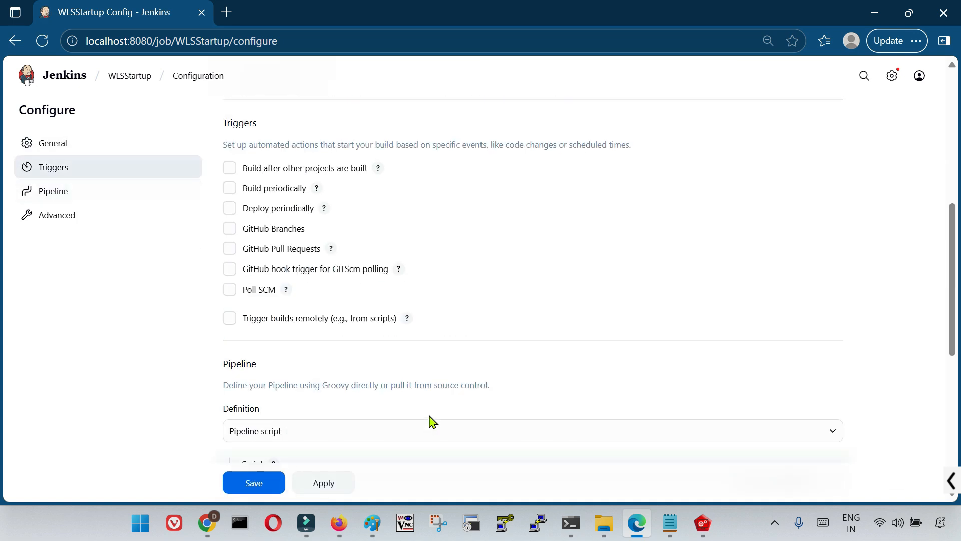
scroll(429, 421, up, 5)
click(352, 173)
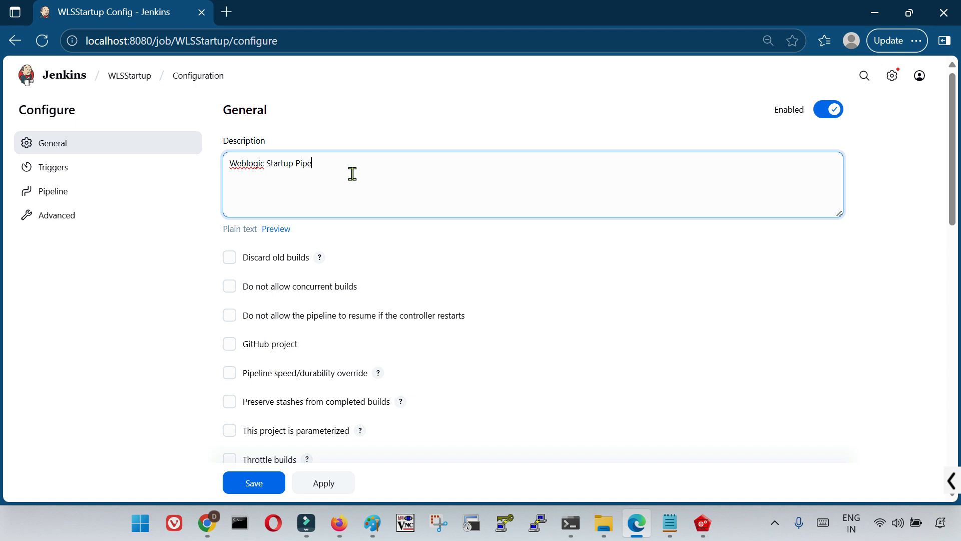
click(387, 127)
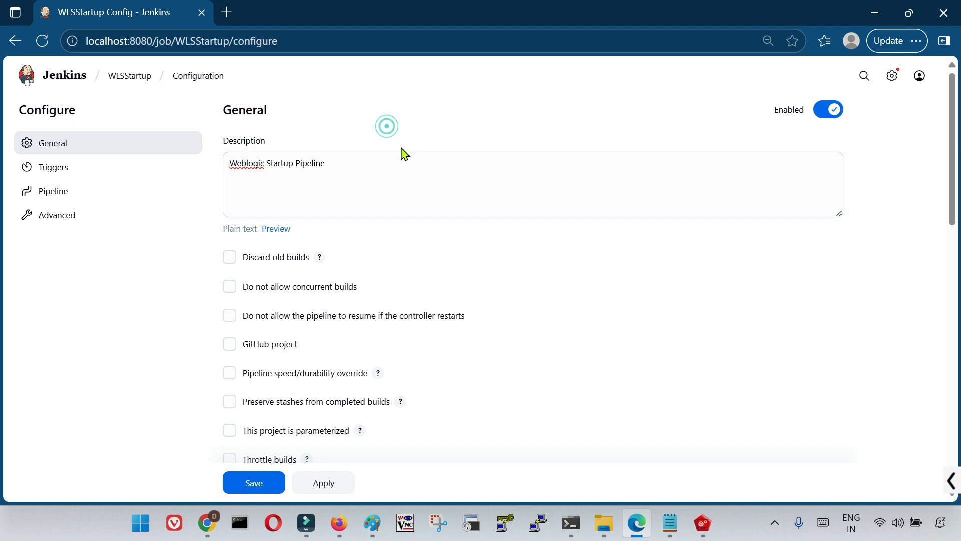
Locate the job's empty pipeline script editor, and copy the complete Pipeline 1 start script from Plan.txt in Notepad.
scroll(453, 414, down, 10)
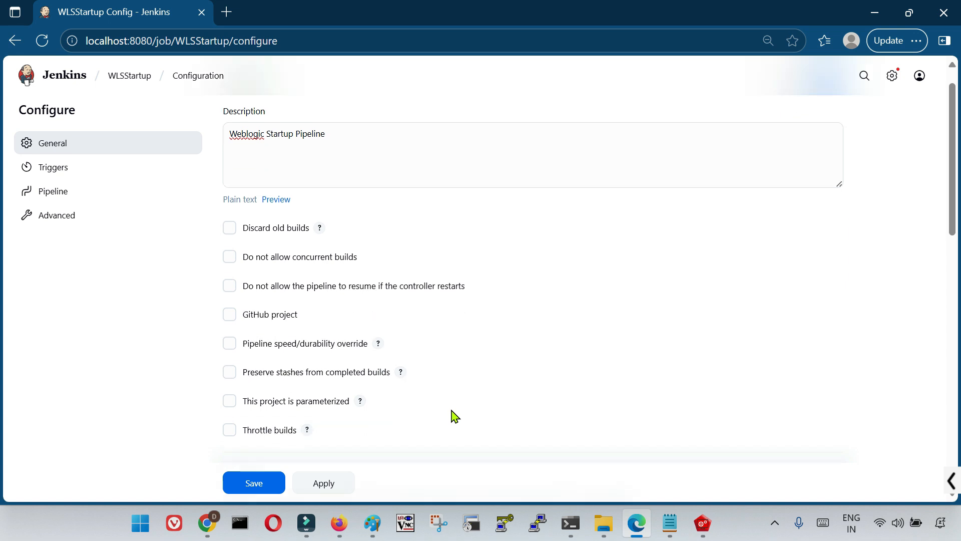
scroll(451, 409, down, 3)
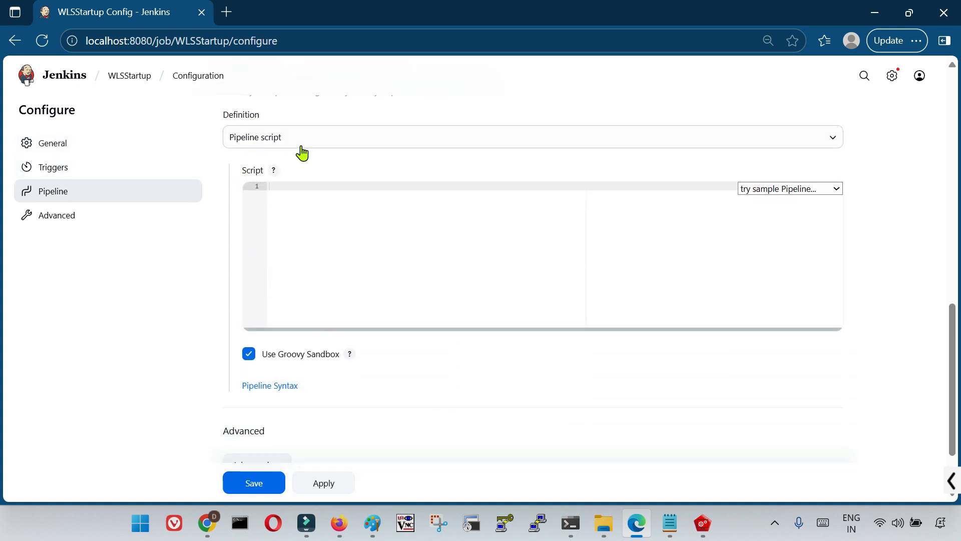
click(349, 243)
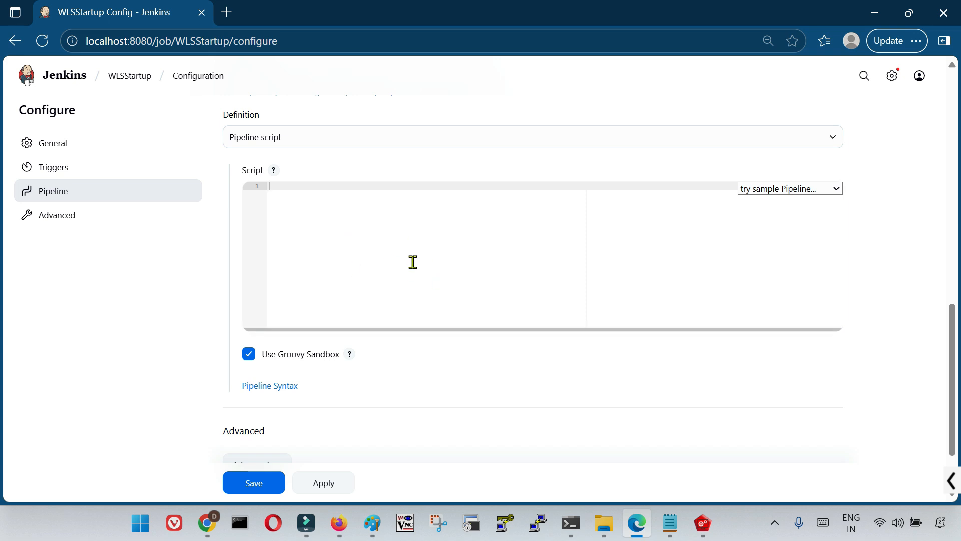
click(670, 523)
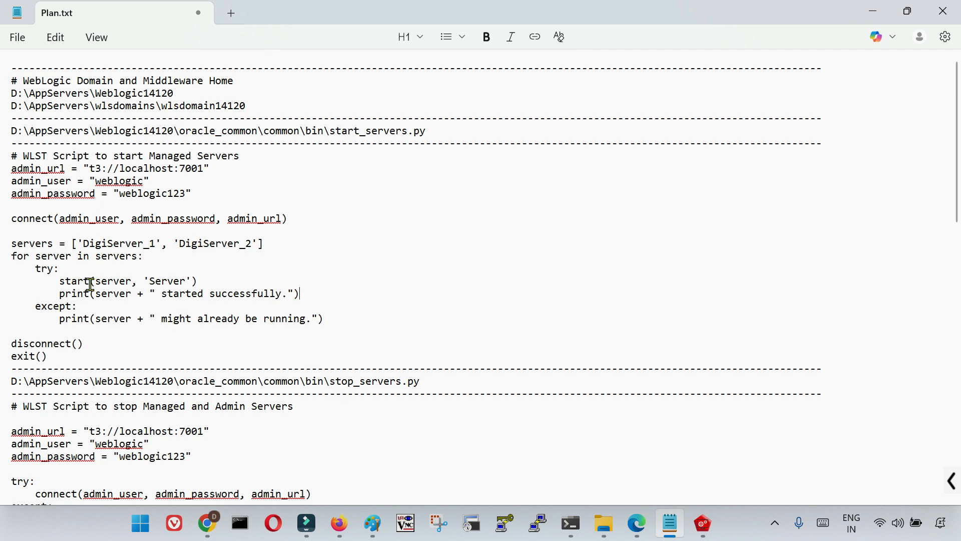
scroll(379, 406, down, 12)
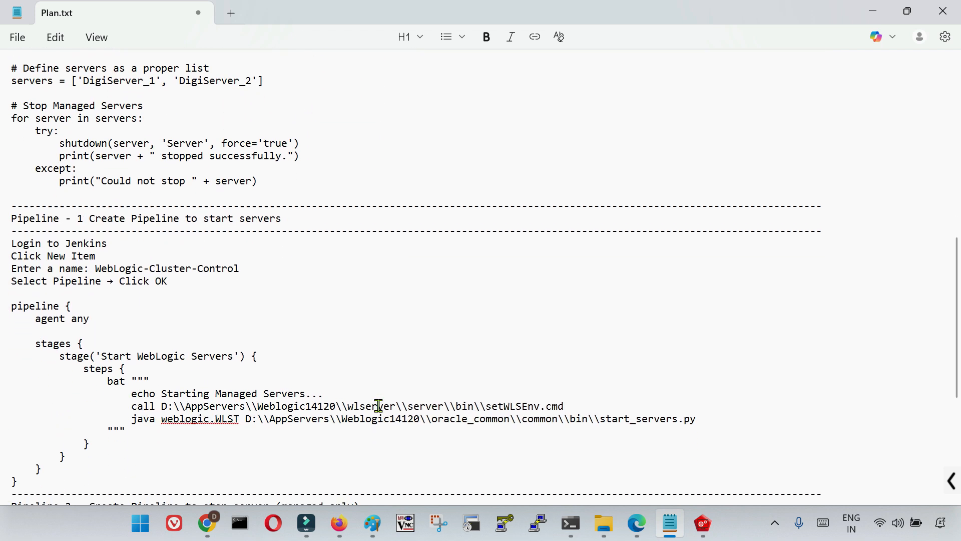
scroll(225, 350, up, 3)
scroll(320, 371, down, 5)
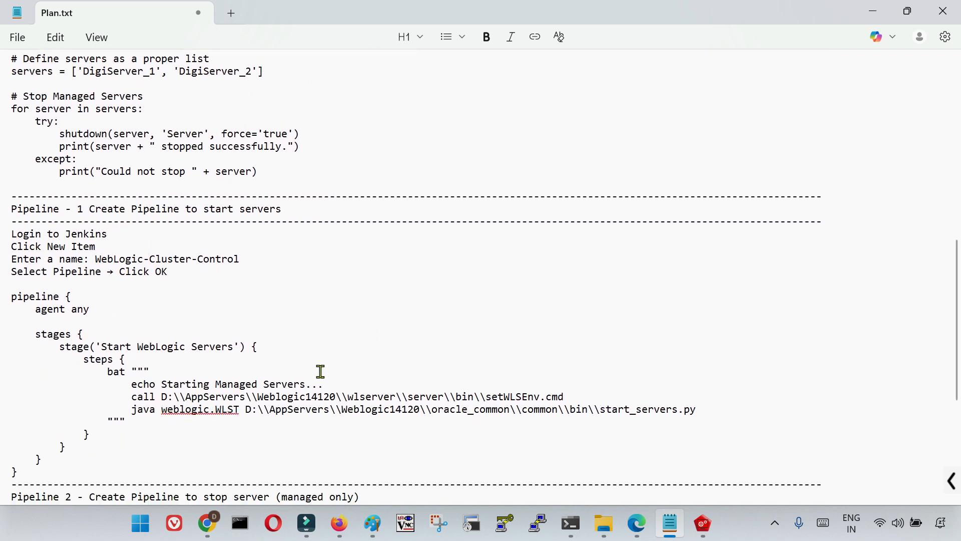
scroll(320, 424, down, 1)
drag(12, 182, 29, 366)
key(ctrl+c)
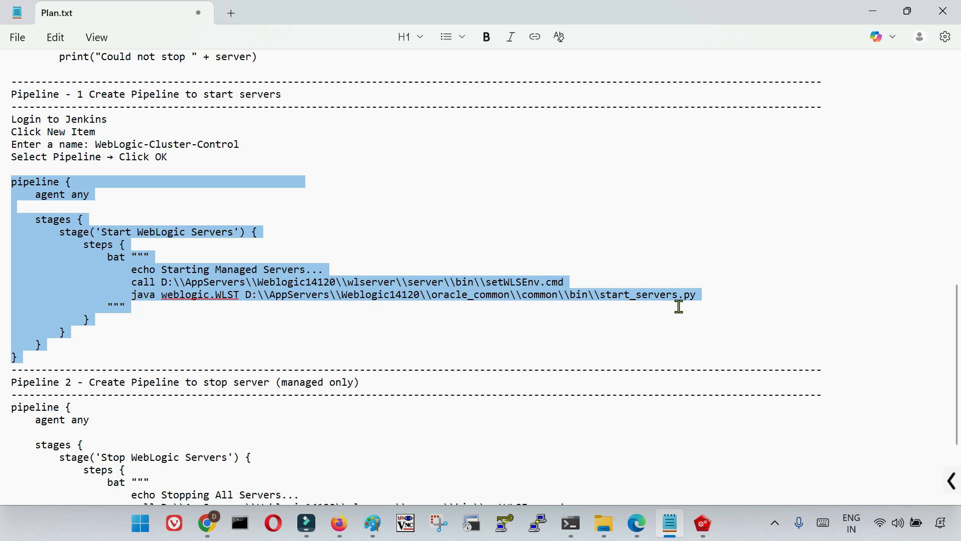
Switch back to Jenkins, paste the start script as the WLSStartup pipeline script and save the job.
click(637, 523)
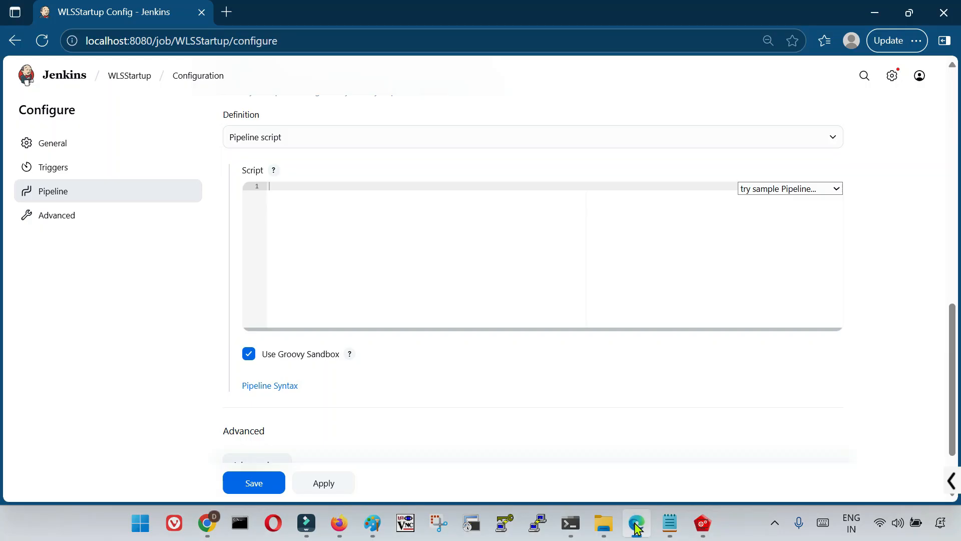
click(372, 272)
key(ctrl+v)
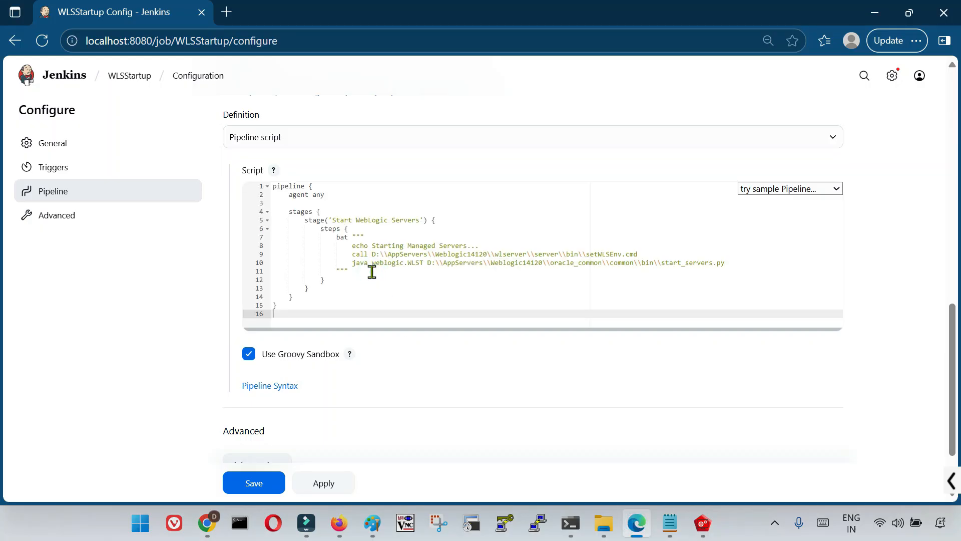
scroll(372, 271, up, 2)
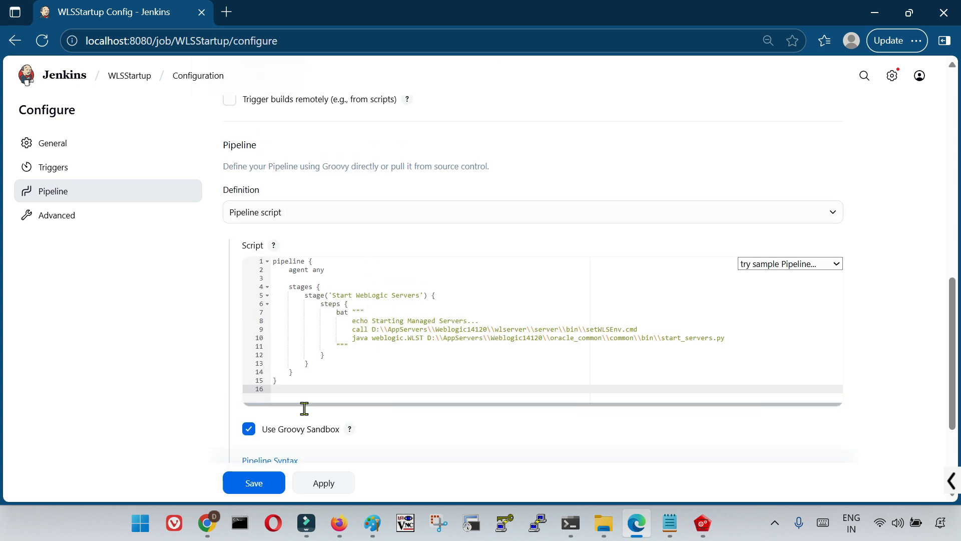
click(253, 482)
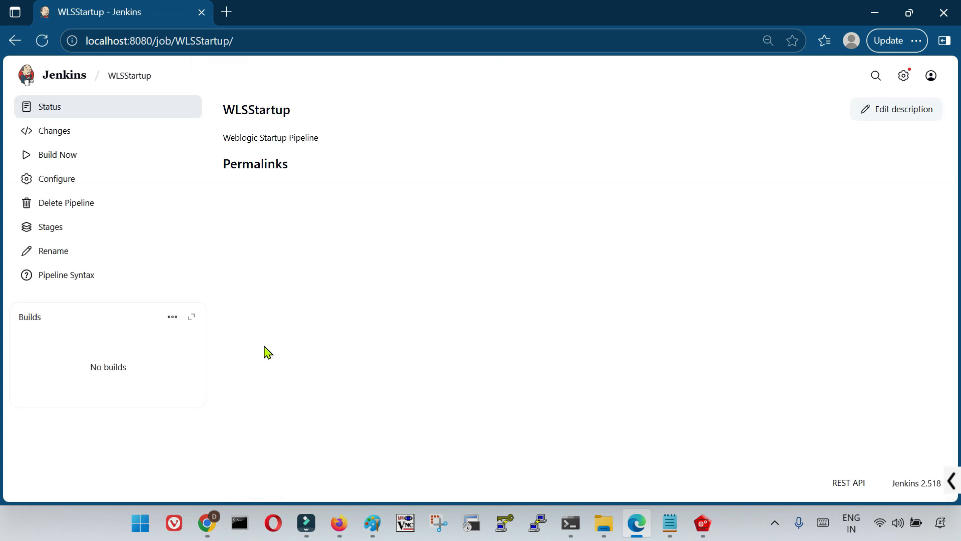
Reopen the WLSStartup configuration, review its pipeline script and return to the job page.
click(71, 181)
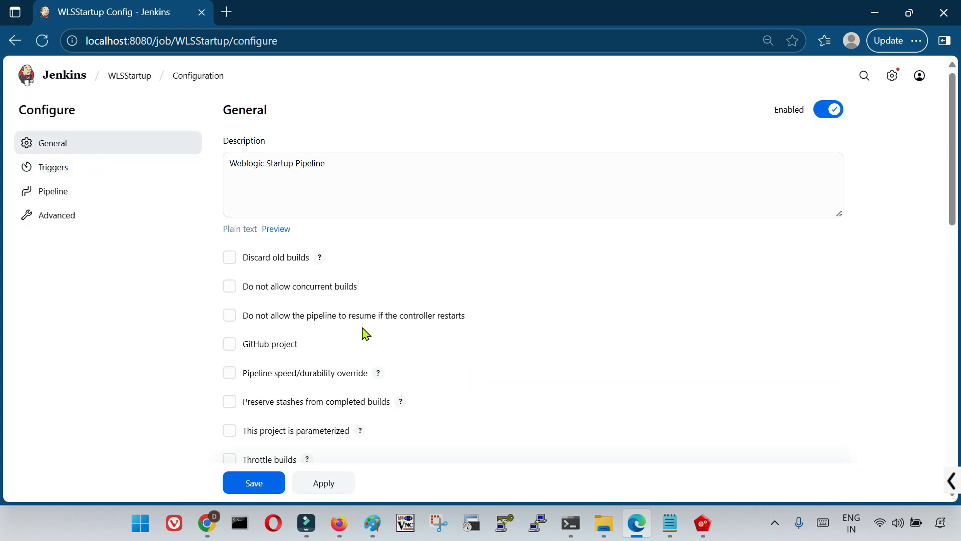
scroll(364, 333, down, 3)
scroll(323, 313, down, 4)
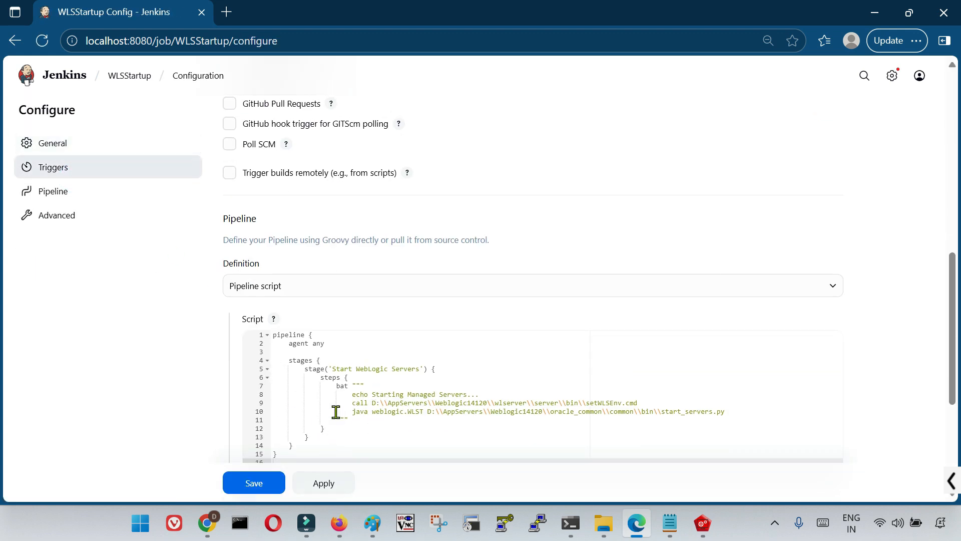
scroll(336, 412, down, 4)
click(257, 442)
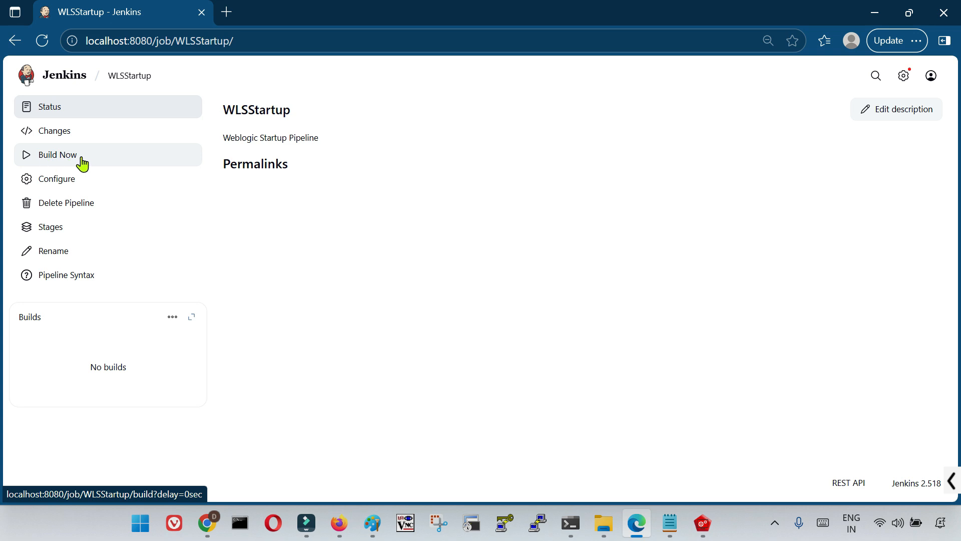
Switch to Plan.txt in Notepad and examine the Pipeline 1 script's setWLSEnv.cmd call and the folder path of start_servers.py.
click(668, 524)
click(36, 198)
drag(11, 181, 65, 365)
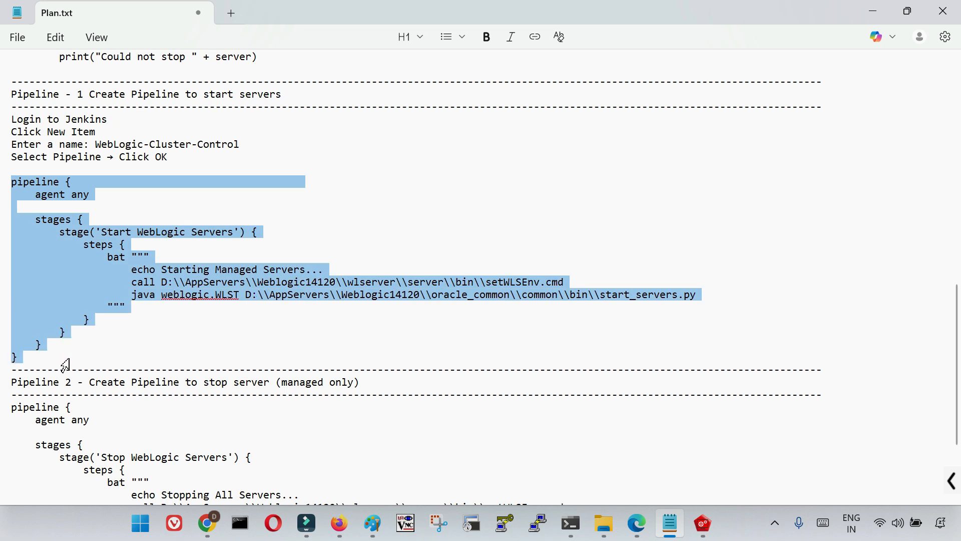
click(65, 365)
drag(132, 282, 588, 296)
drag(246, 296, 587, 295)
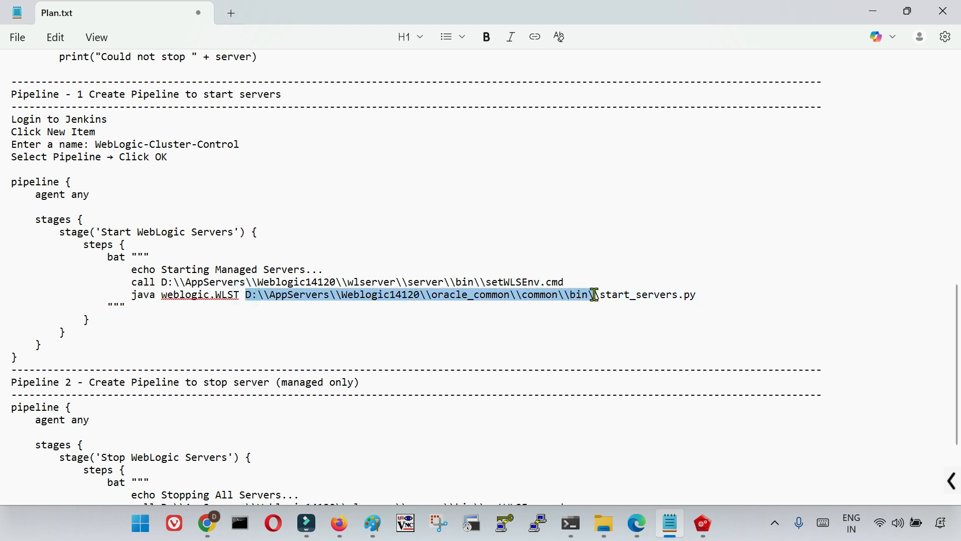
Recheck the start_servers.py folder path in Plan.txt, then switch to Jenkins and start a build of the WLSStartup job.
click(363, 316)
drag(246, 295, 589, 295)
click(482, 324)
click(636, 523)
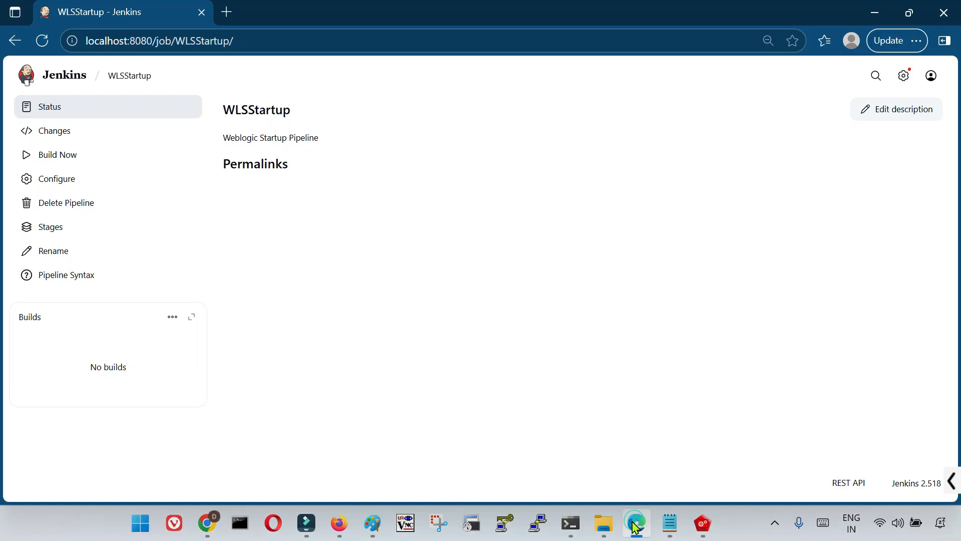
click(43, 154)
double_click(30, 317)
click(66, 106)
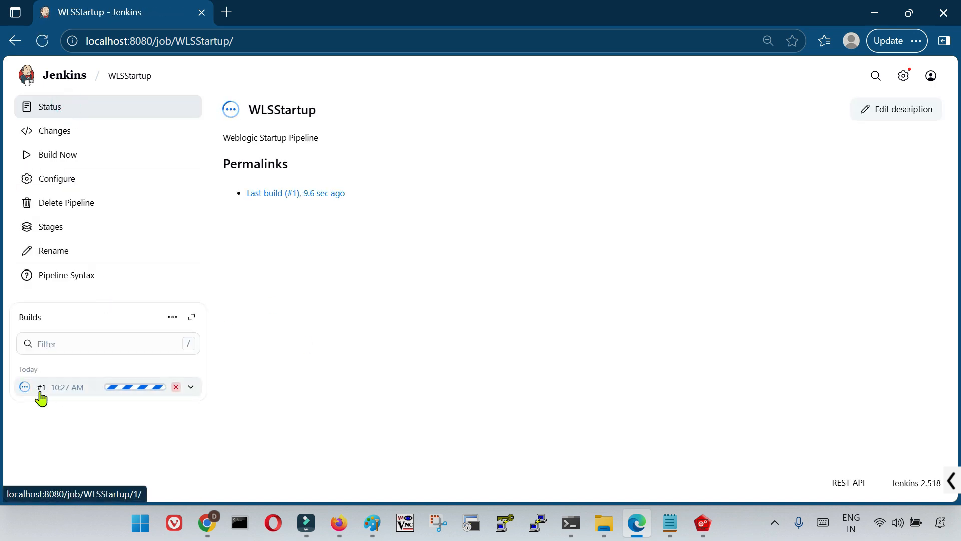
Open WLSStartup build #1 and examine the environment setup and WLST initialization sections of its console output.
click(71, 389)
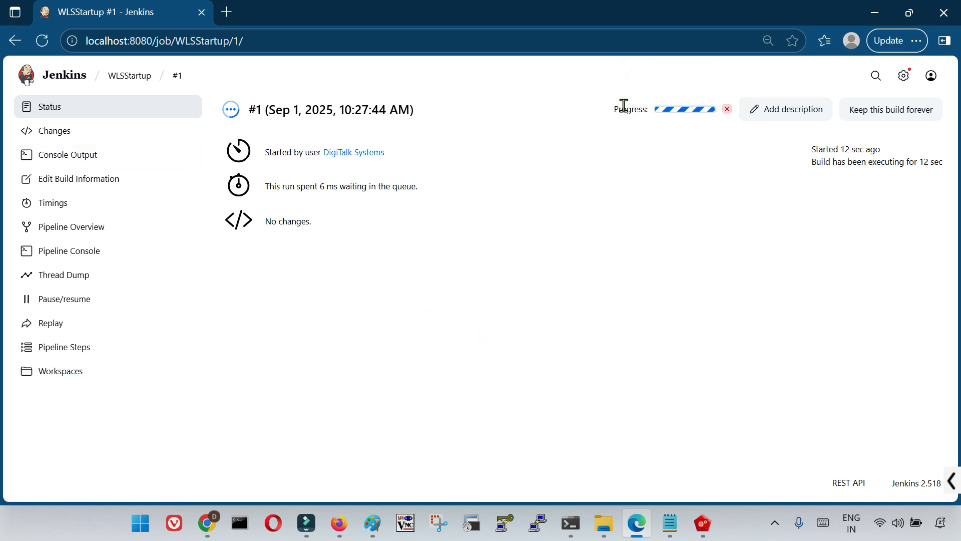
mouse_move(676, 118)
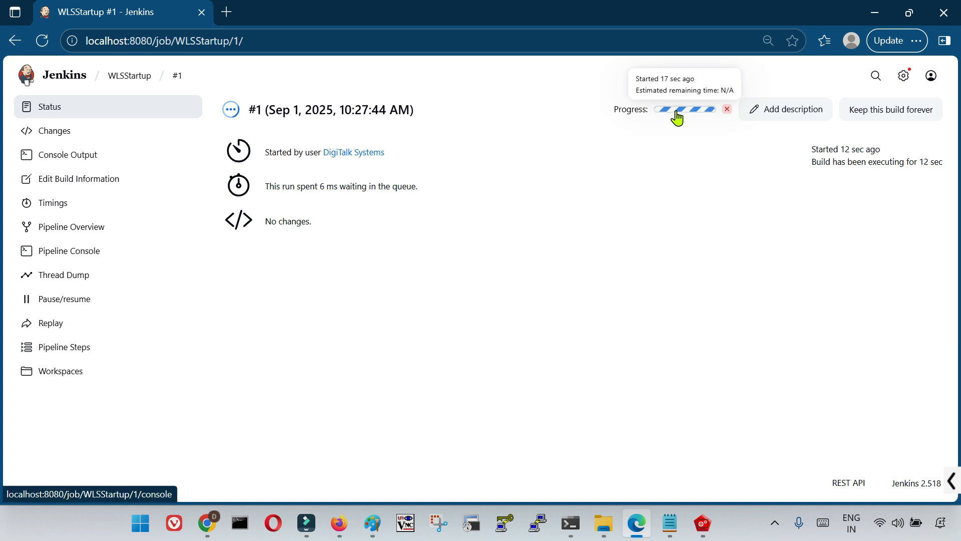
click(77, 161)
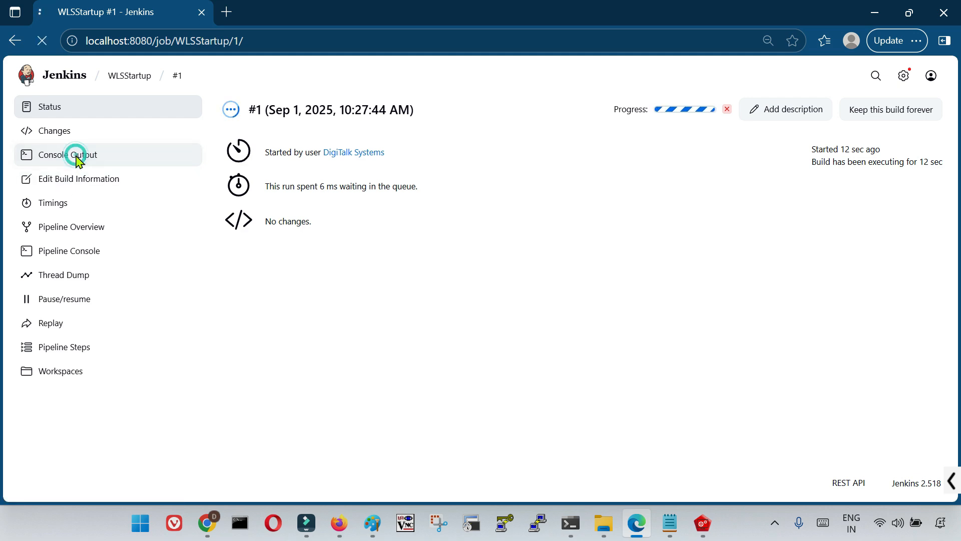
scroll(473, 369, up, 15)
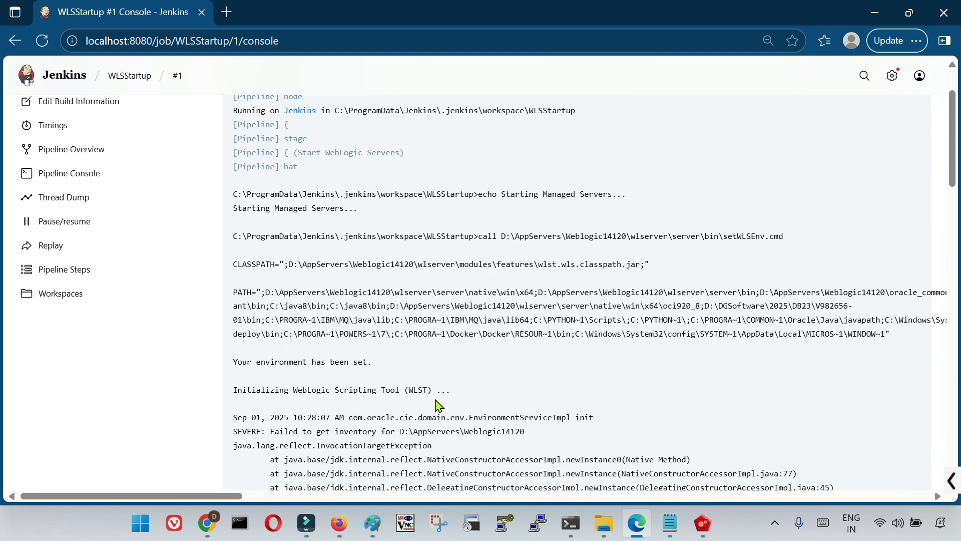
scroll(398, 436, down, 20)
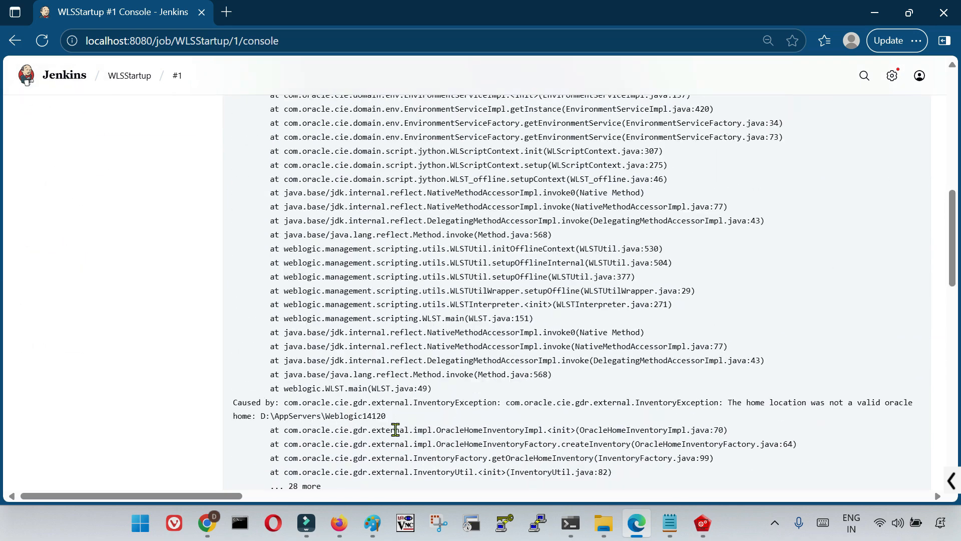
scroll(398, 437, up, 15)
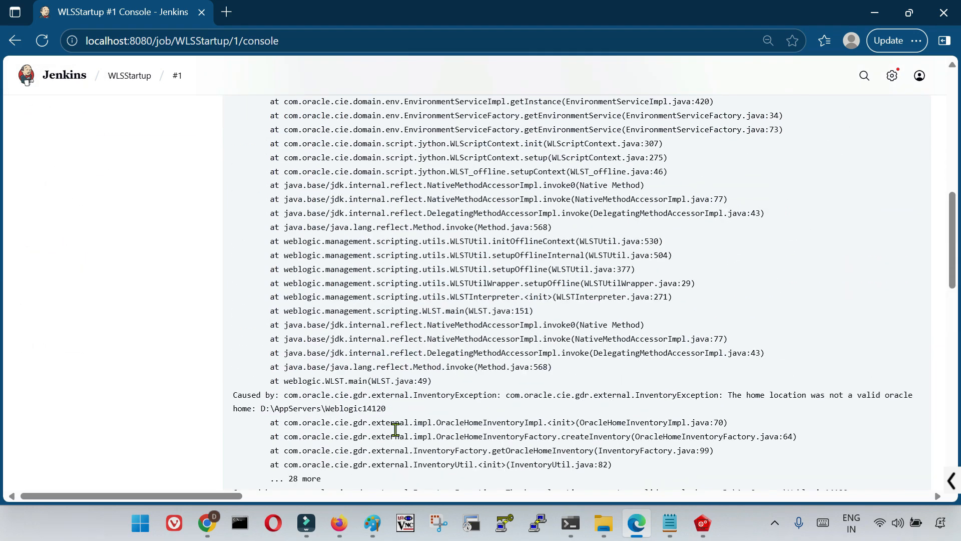
scroll(398, 436, down, 3)
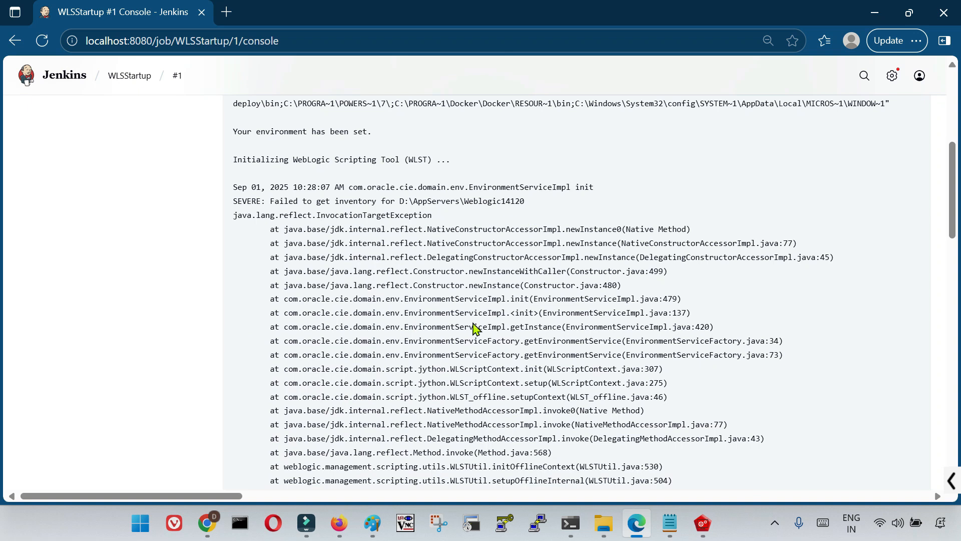
scroll(475, 328, down, 6)
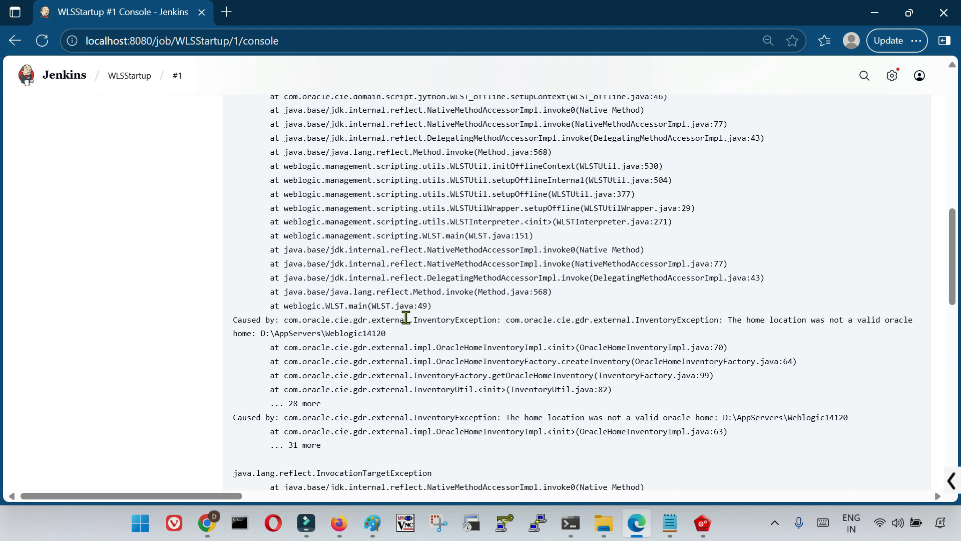
scroll(447, 390, up, 12)
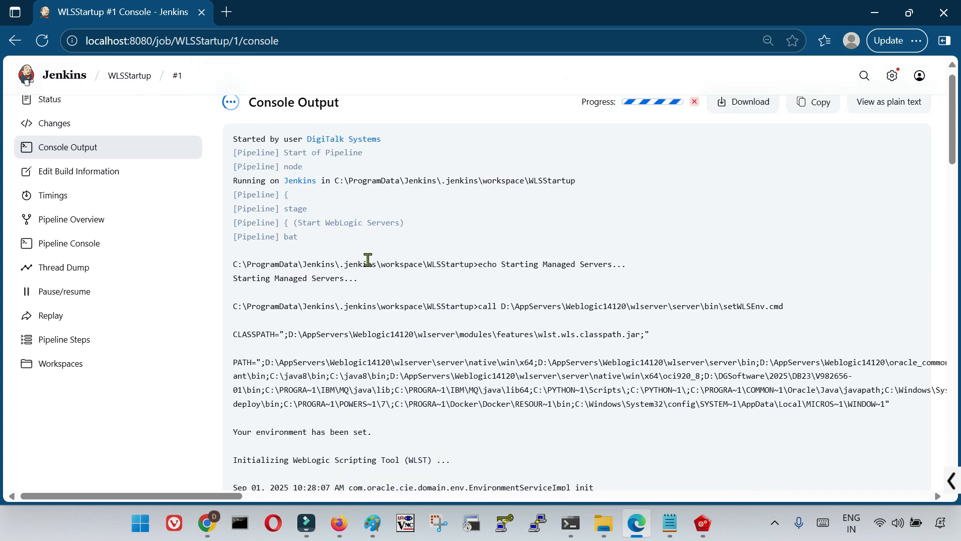
Review the console output from the pipeline start and setWLSEnv.cmd call down to the Admin Server connection lines.
drag(233, 142, 799, 319)
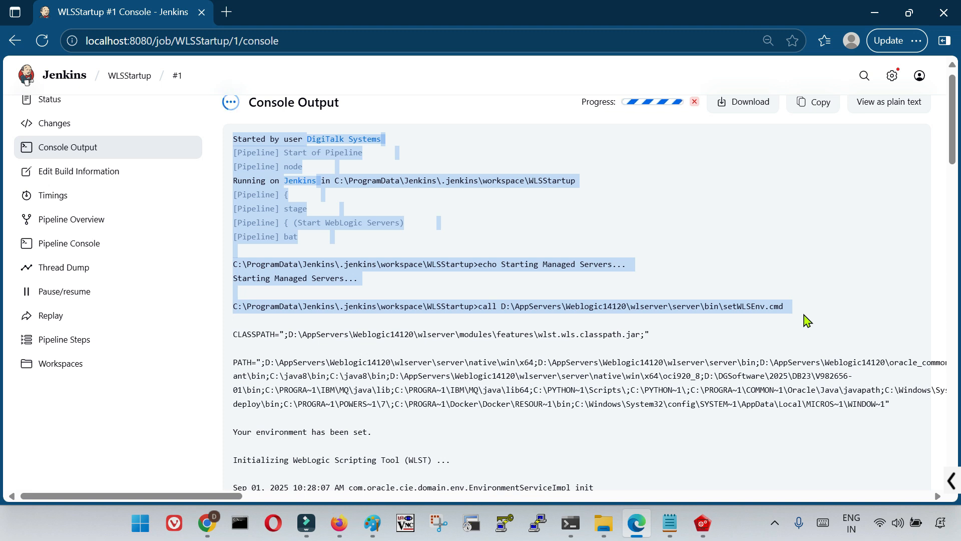
drag(811, 333, 841, 419)
scroll(490, 408, down, 3)
scroll(490, 409, down, 15)
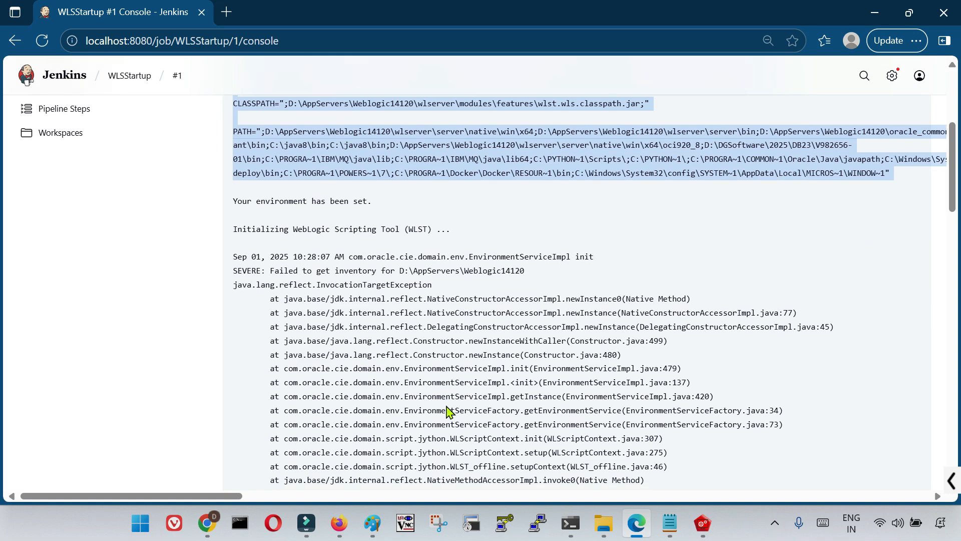
scroll(460, 441, down, 8)
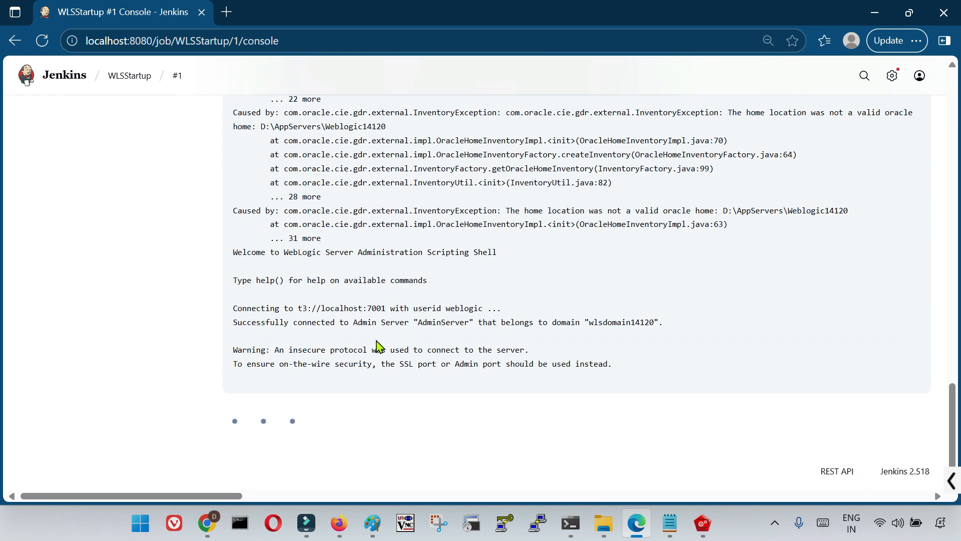
drag(235, 310, 669, 331)
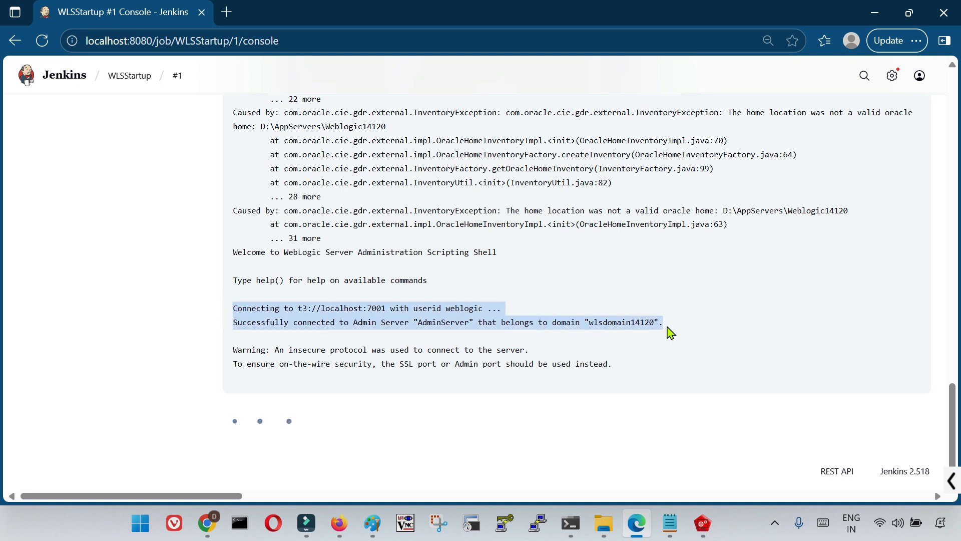
click(333, 342)
drag(233, 309, 625, 373)
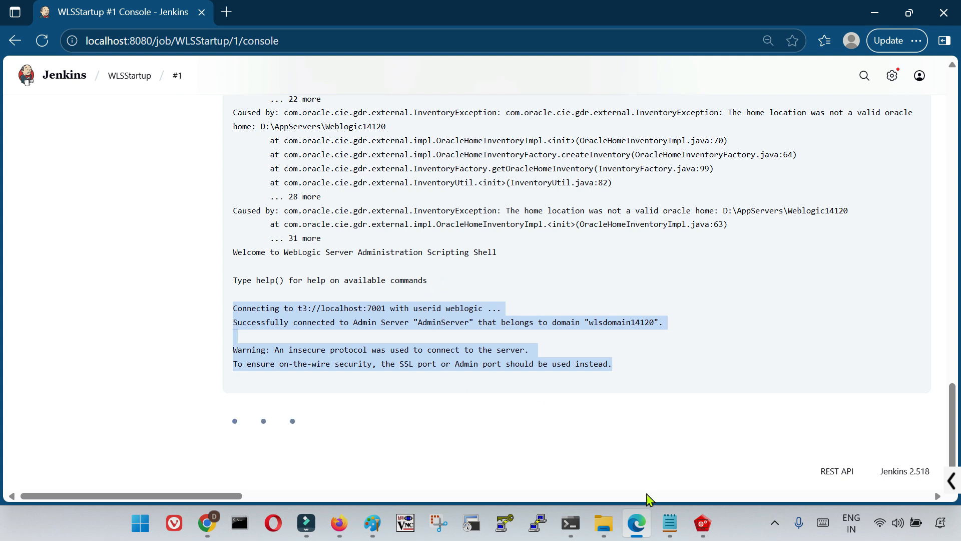
Switch to WebLogic Remote Console, view the AdminServer runtime information and open the Edit Tree.
click(703, 523)
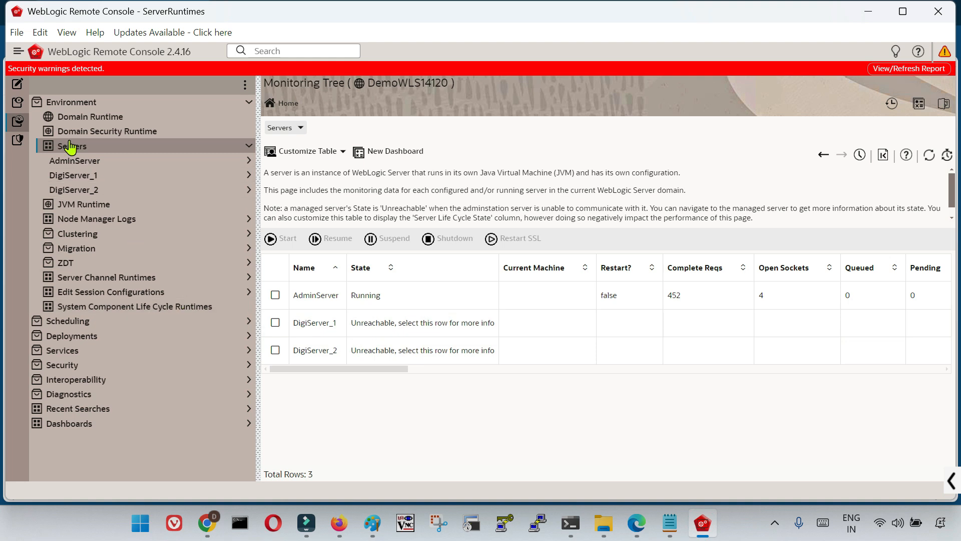
click(81, 161)
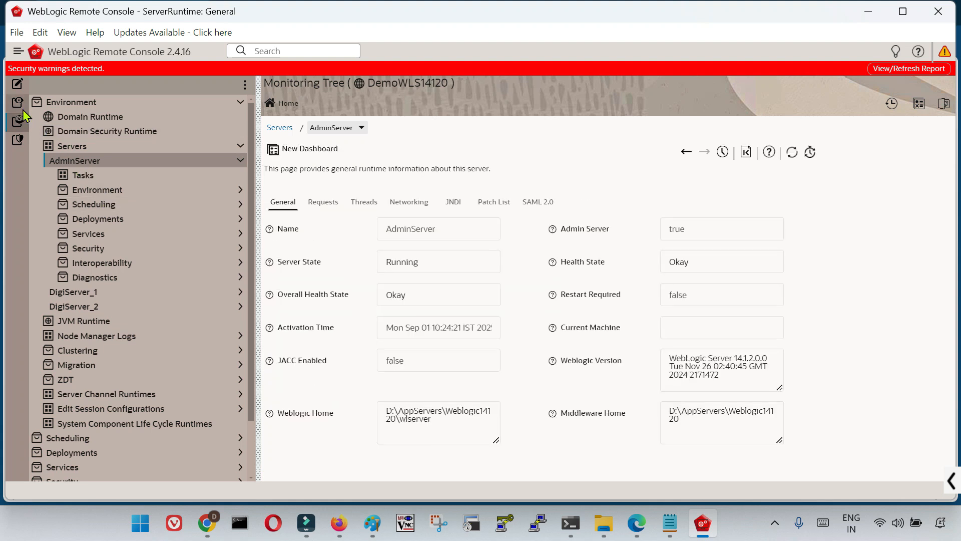
click(17, 86)
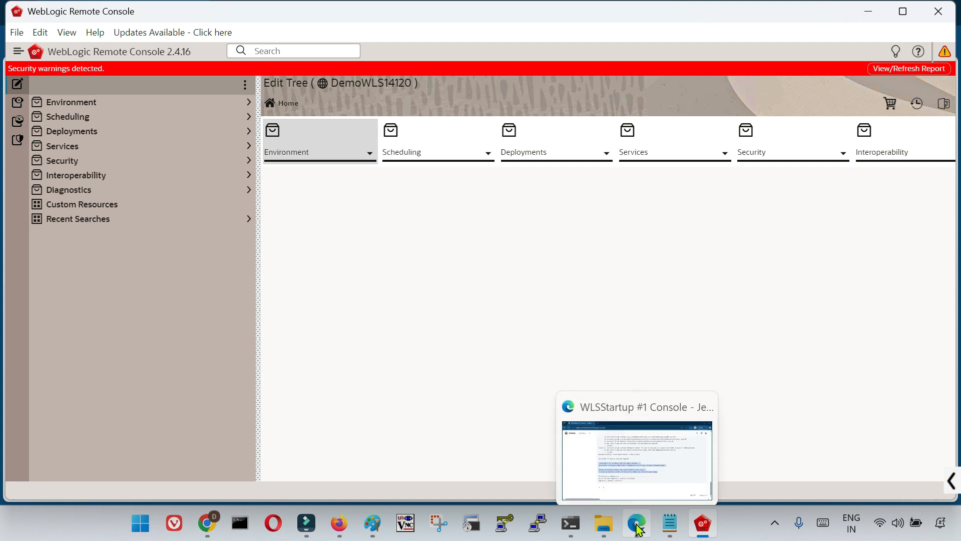
Return to the Jenkins console output of build #1 and read the DigiServer_1 startup lines.
click(601, 440)
click(502, 349)
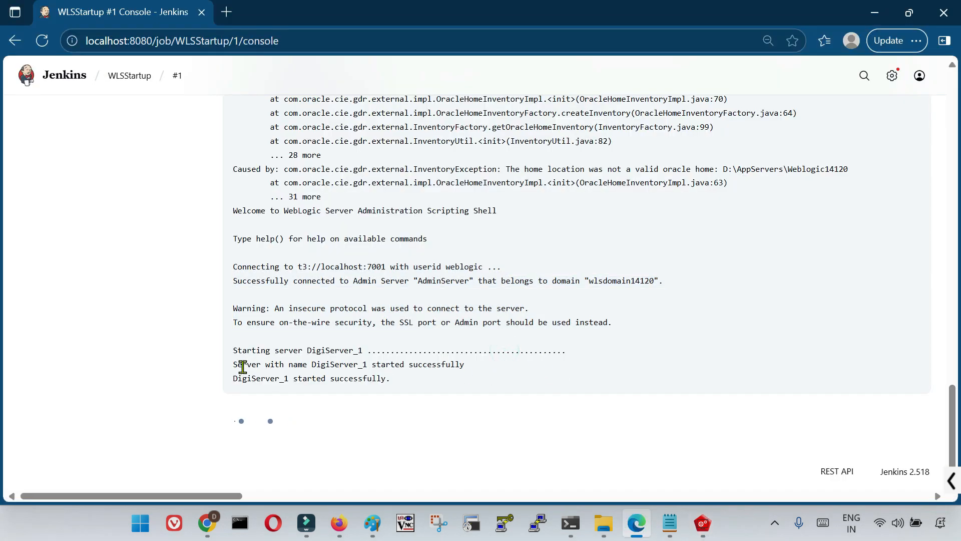
drag(238, 364, 477, 369)
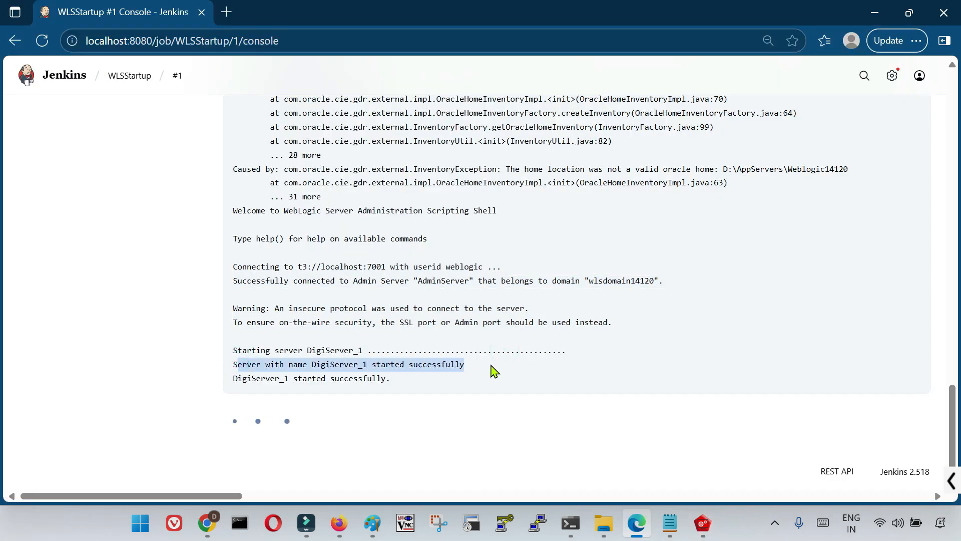
click(399, 376)
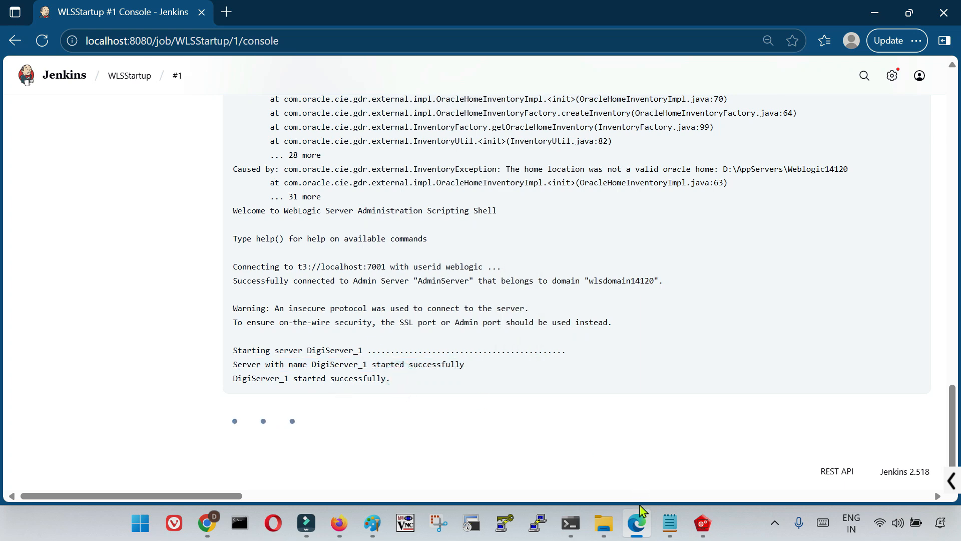
Switch to WebLogic Remote Console and check the managed server states under Servers in the Monitoring Tree.
click(703, 524)
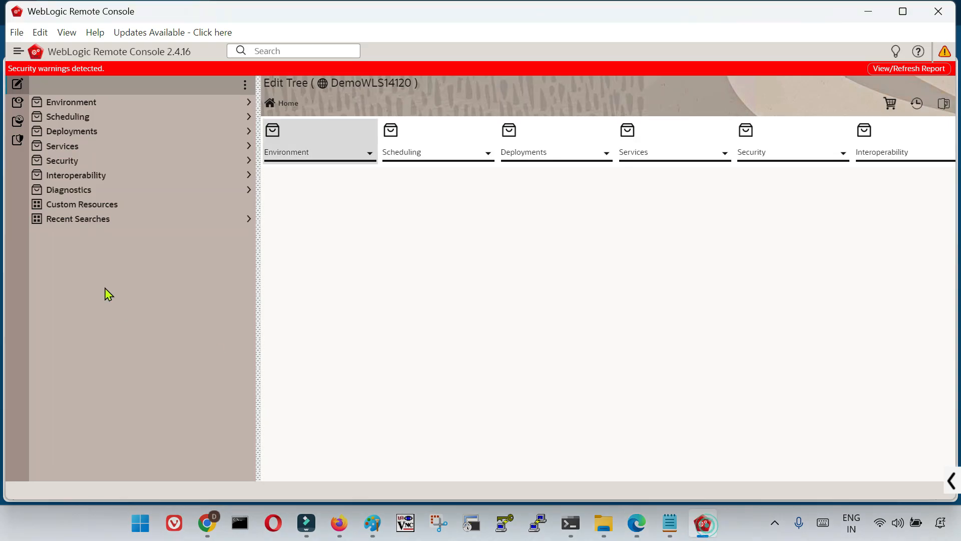
click(16, 122)
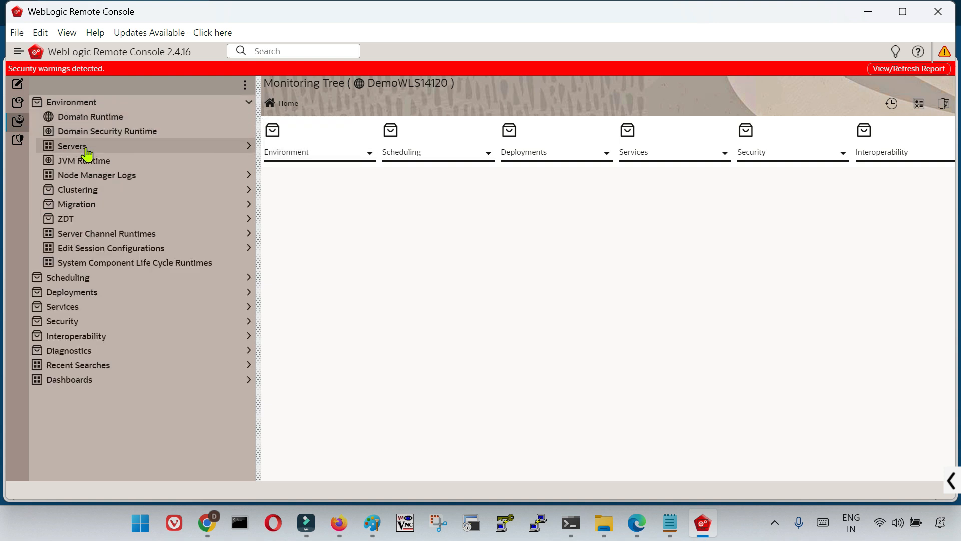
click(90, 146)
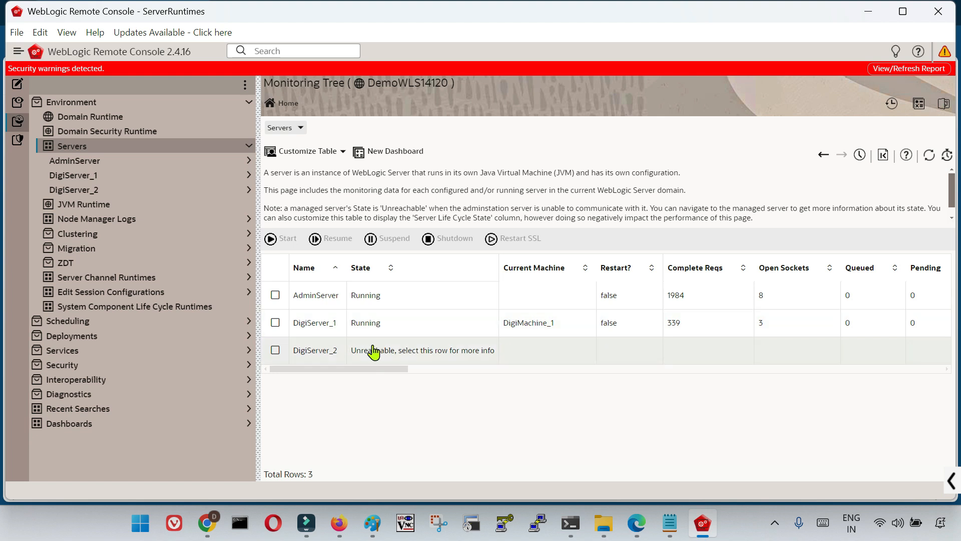
Switch back to Jenkins and examine the end of build #1's console output for the pipeline's final result.
click(636, 523)
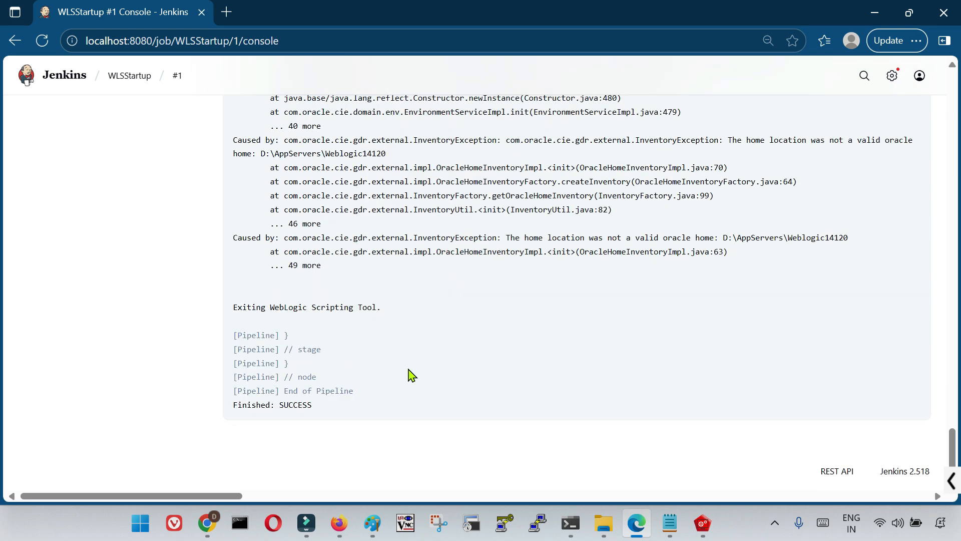
scroll(485, 377, up, 5)
scroll(485, 376, up, 20)
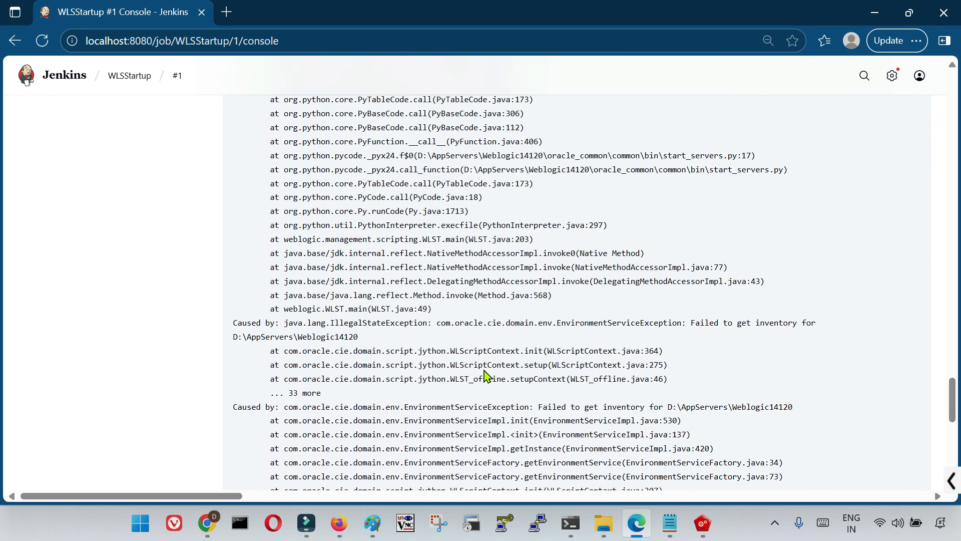
scroll(485, 376, down, 20)
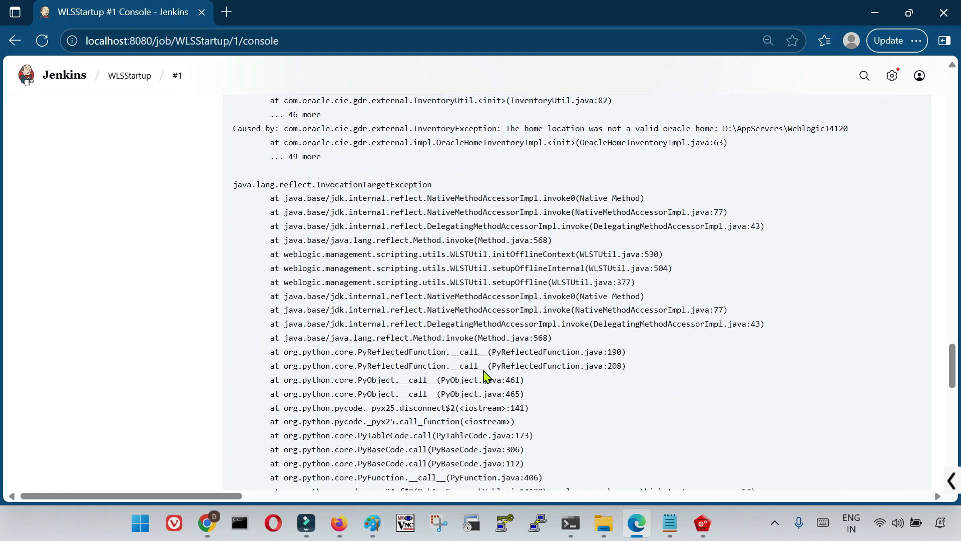
drag(324, 404, 229, 307)
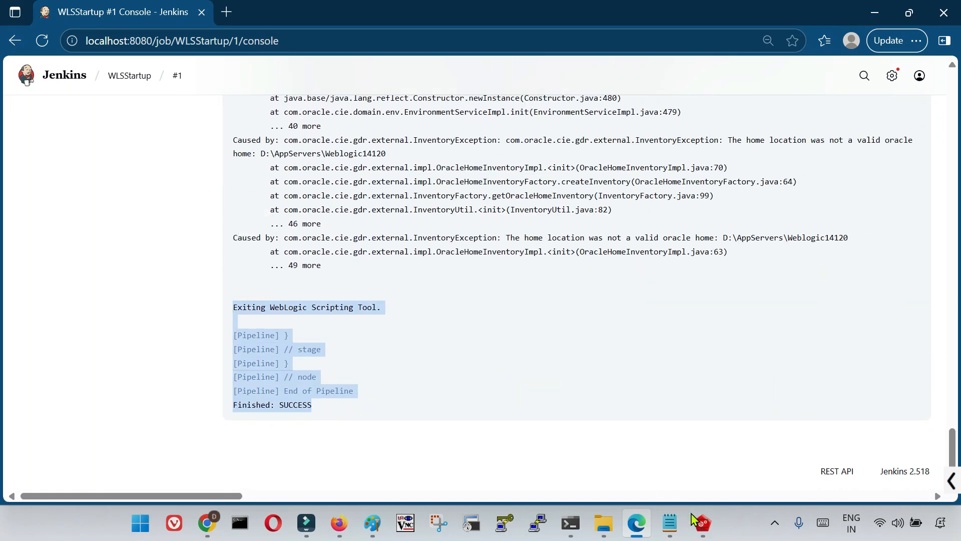
In WebLogic Remote Console, reload the Servers monitoring table by way of AdminServer and check the states of DigiServer_1 and DigiServer_2.
click(693, 512)
click(73, 146)
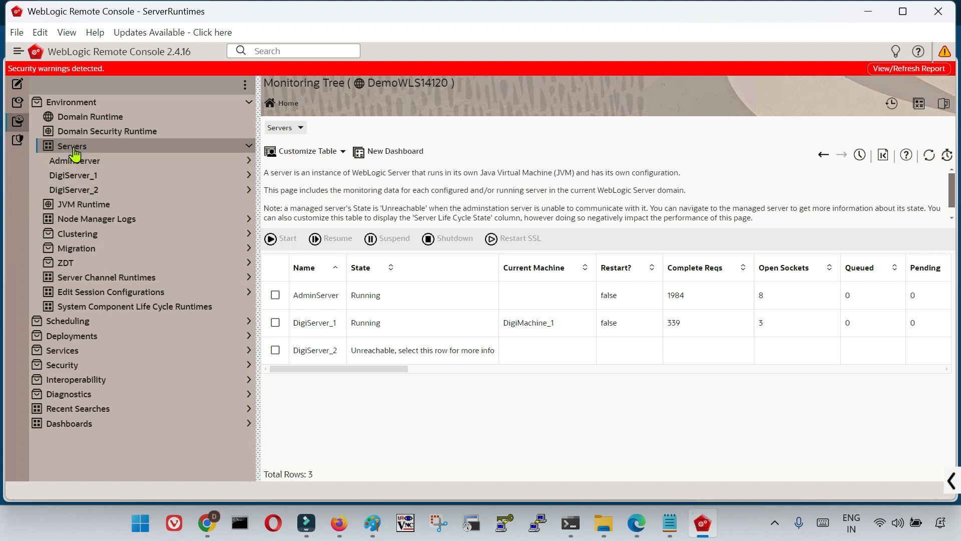
click(80, 161)
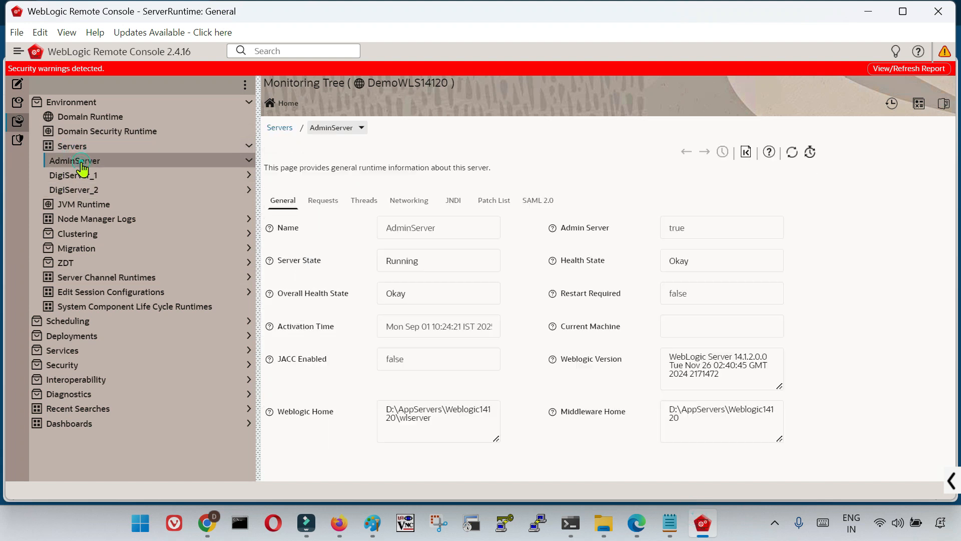
click(86, 146)
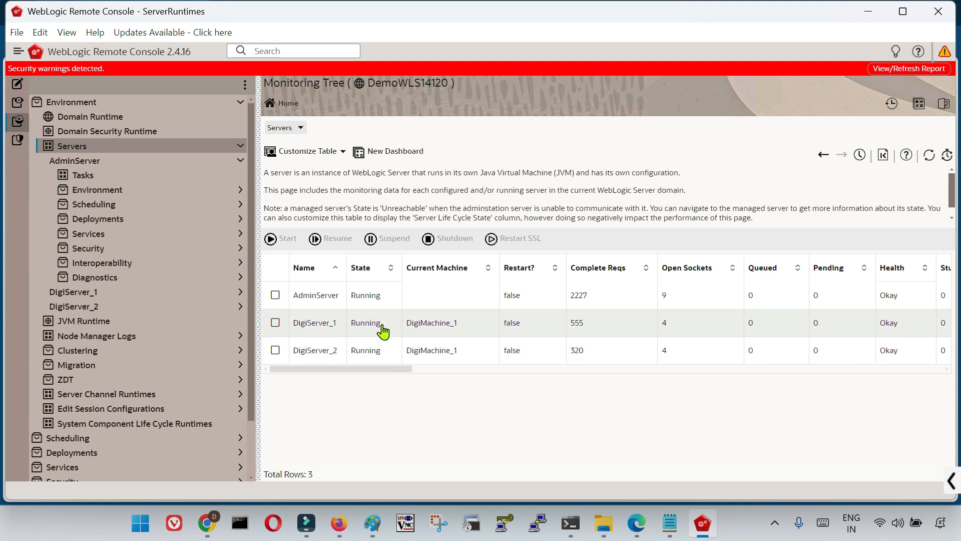
Switch back to Jenkins, return to the beginning of build #1's console output and go to the Jenkins dashboard.
key(alt+Tab)
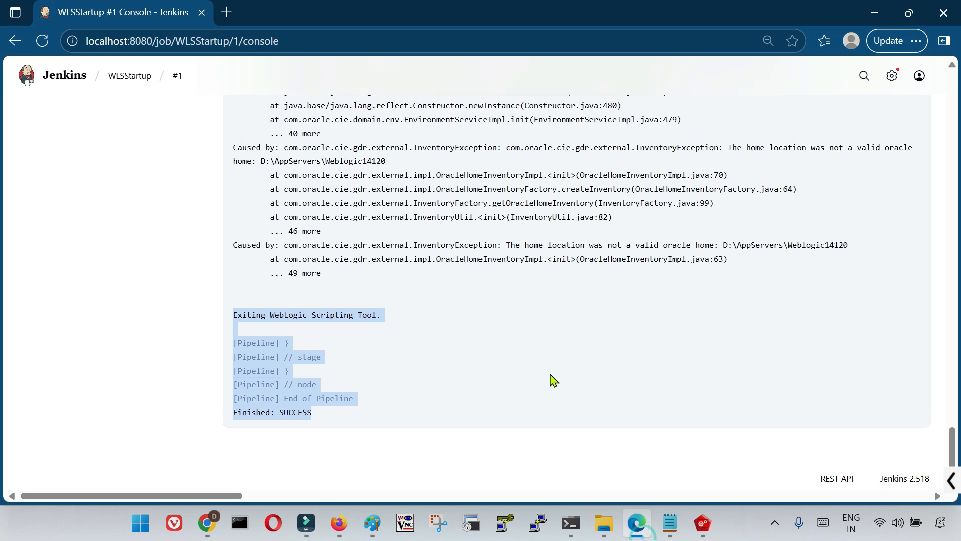
scroll(551, 370, up, 20)
scroll(493, 266, up, 3)
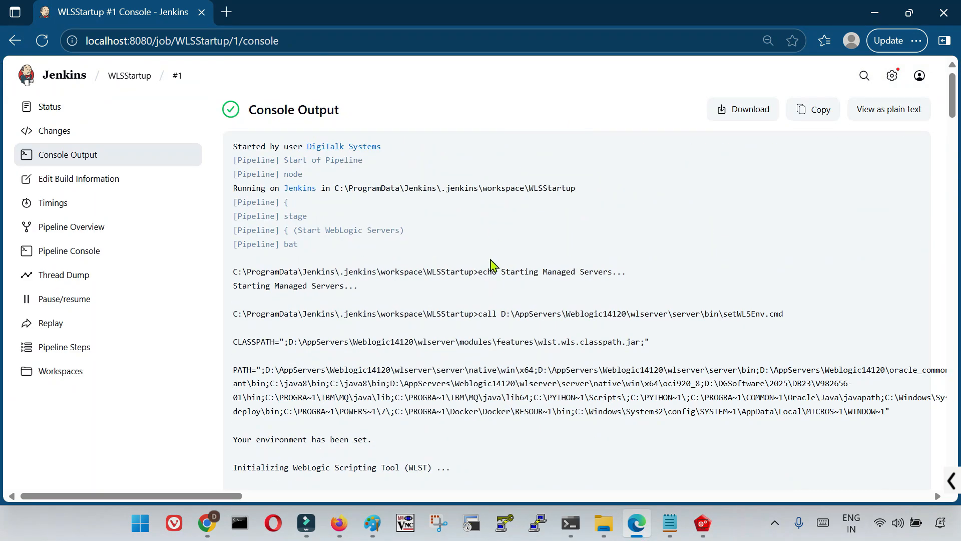
click(64, 75)
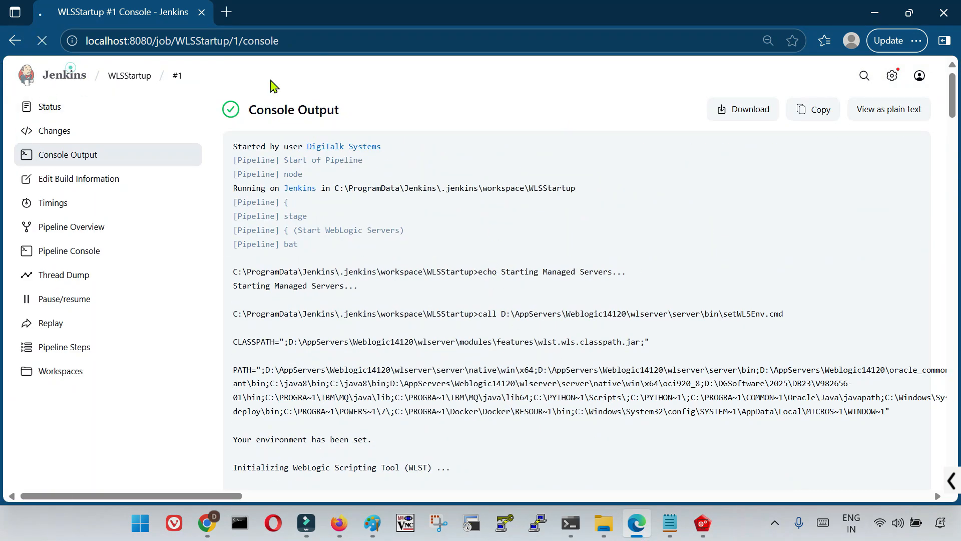
Create a Jenkins Pipeline item named WLSStop and give it the description "WebLogic Stop Pipeline".
click(56, 106)
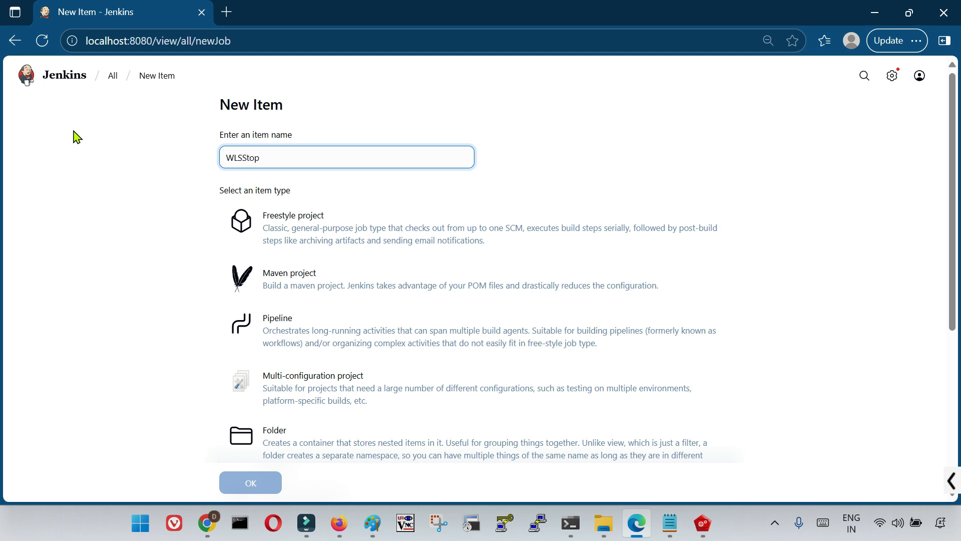
click(319, 342)
scroll(313, 331, down, 1)
click(265, 473)
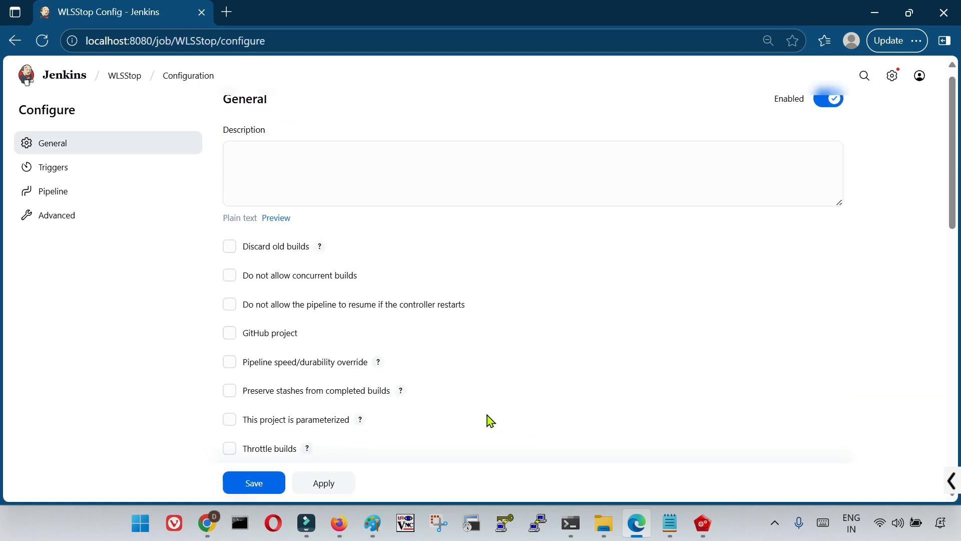
click(351, 185)
text(WebLogic Stop Pipeline)
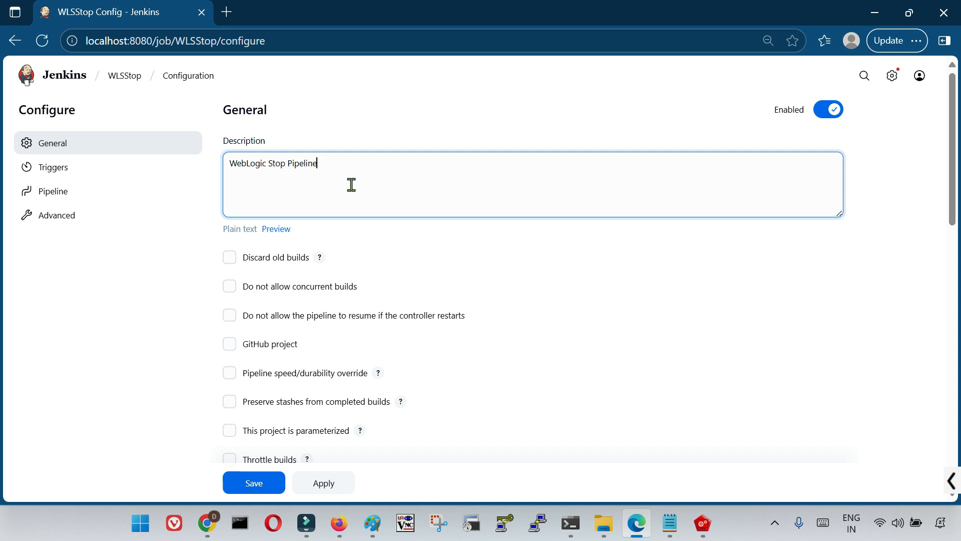
Copy the Pipeline 2 stop-server script from Plan.txt into the WLSStop pipeline definition in Jenkins and save the configuration.
scroll(555, 351, down, 5)
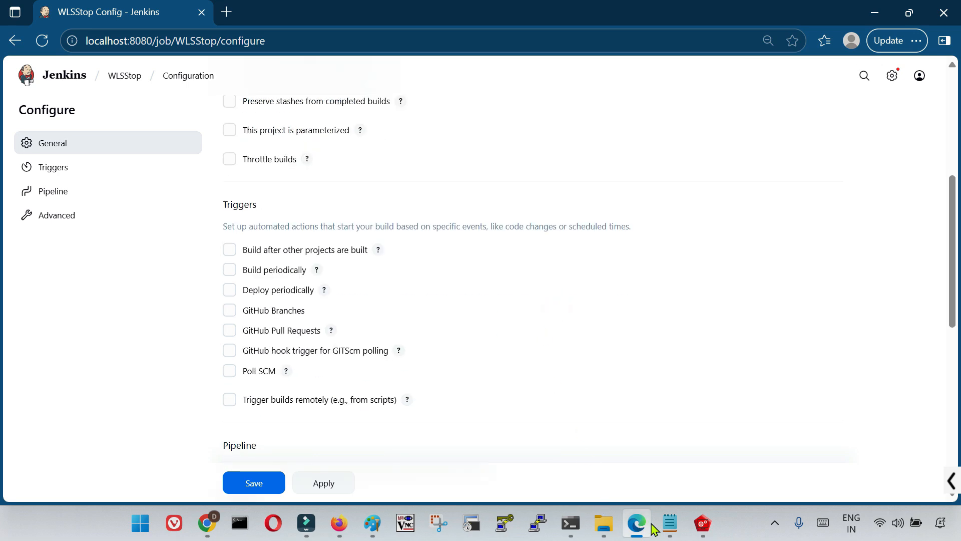
click(669, 523)
scroll(329, 331, down, 4)
drag(11, 275, 30, 453)
key(alt+Tab)
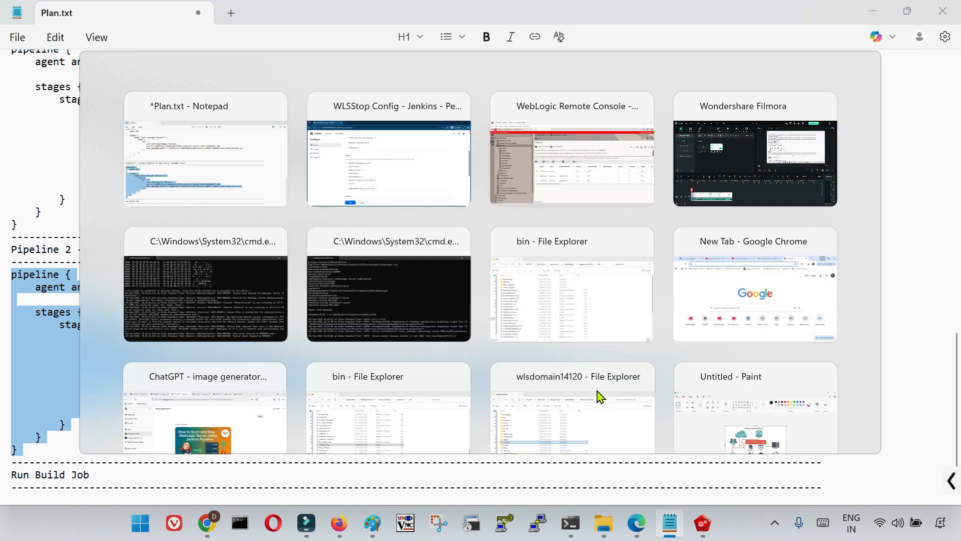
scroll(449, 342, down, 6)
click(350, 168)
key(ctrl+v)
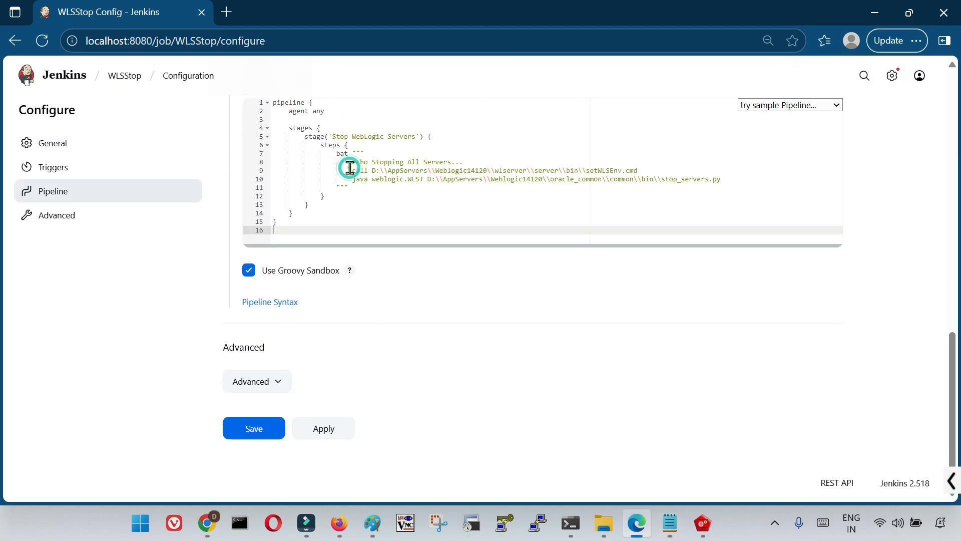
click(253, 427)
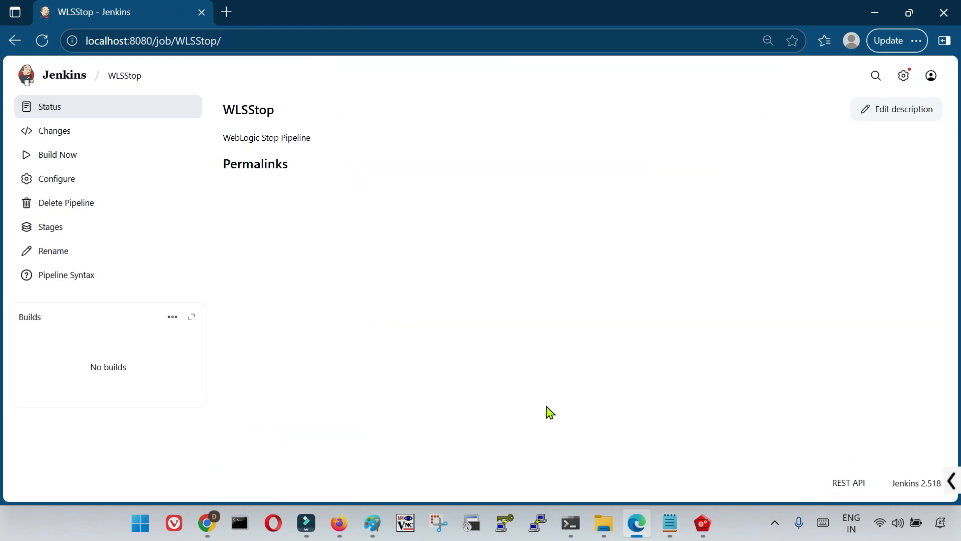
Run a build of WLSStop and open the console output of build #1.
click(34, 159)
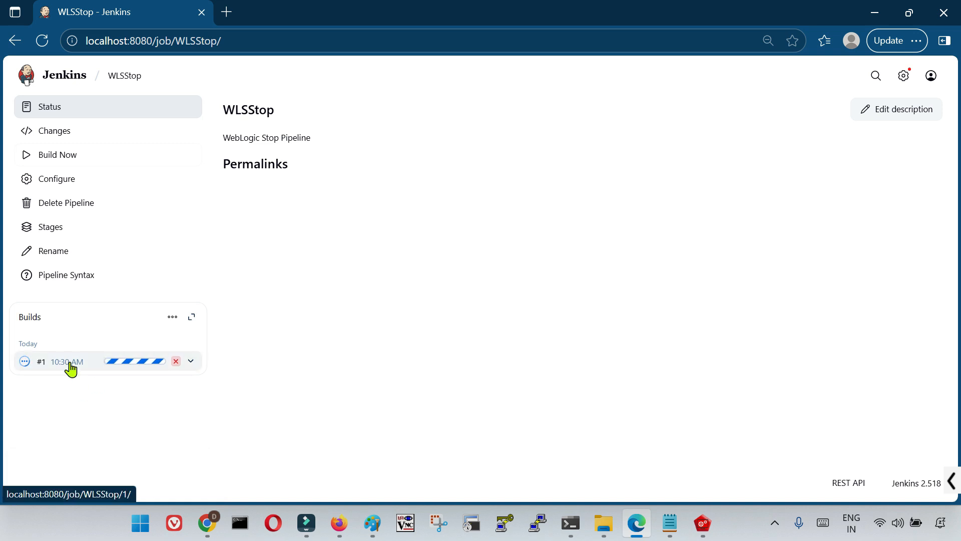
click(70, 369)
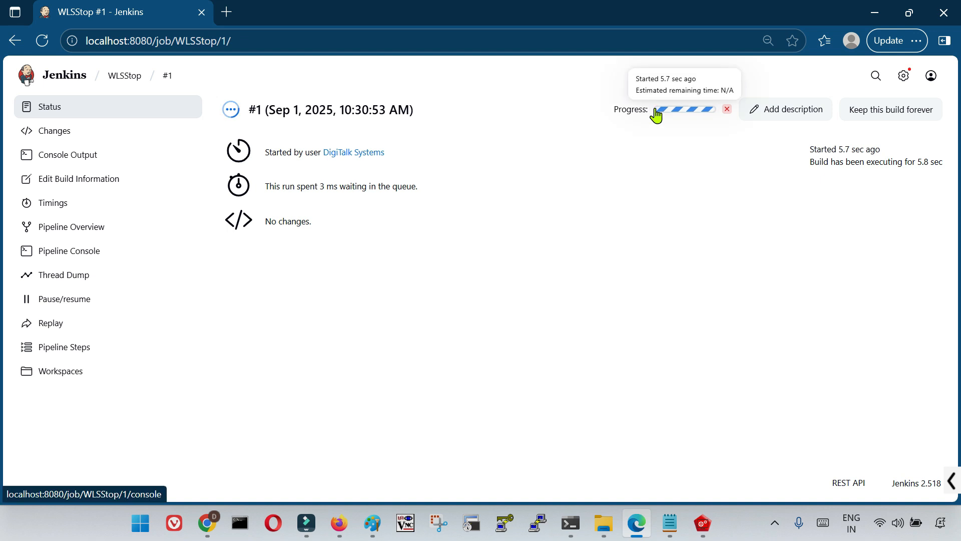
click(59, 164)
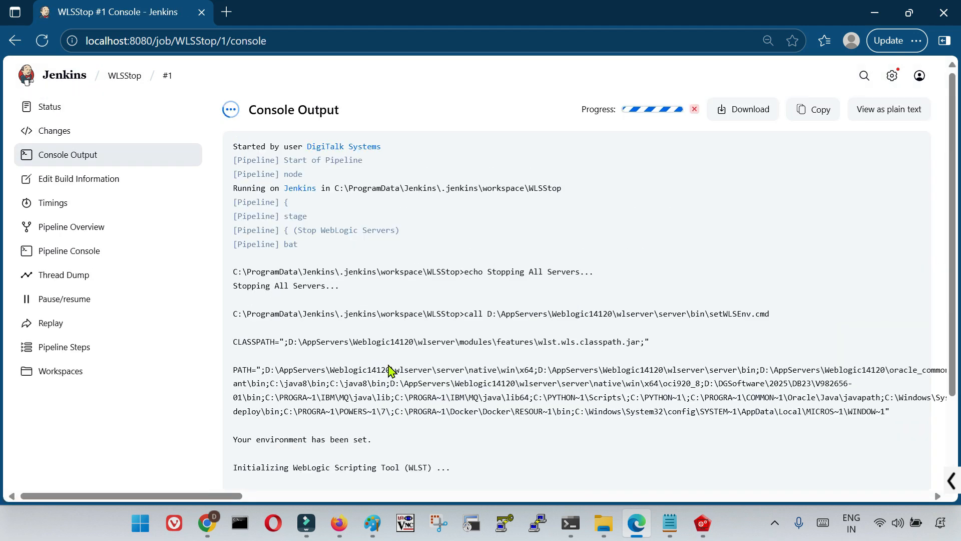
Examine the start of build #1's console output, including the Stop WebLogic Servers stage and the setWLSEnv.cmd call.
scroll(389, 370, down, 1)
scroll(389, 369, up, 1)
drag(235, 147, 441, 413)
scroll(303, 340, down, 1)
click(306, 308)
drag(235, 239, 672, 272)
click(756, 238)
drag(774, 238, 433, 239)
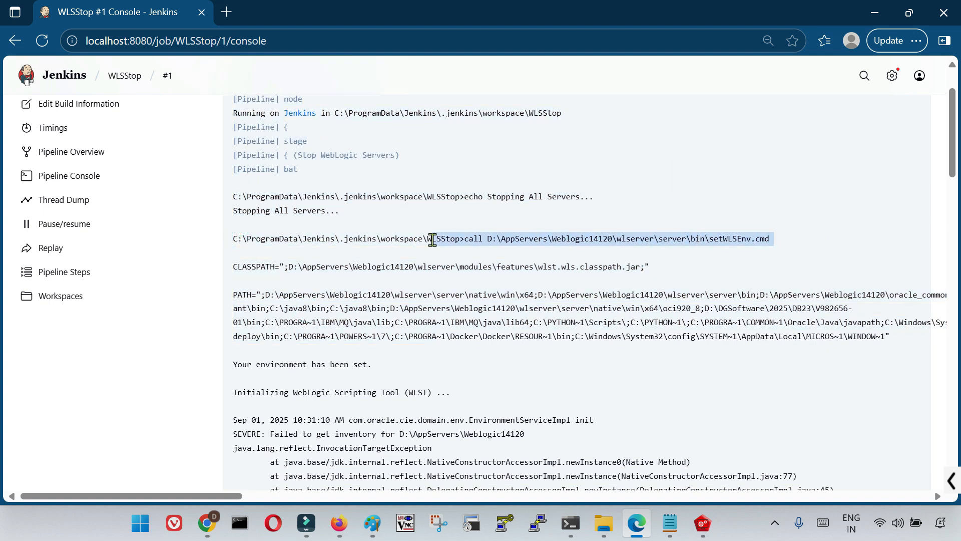
Examine the end of build #1's console output for the AdminServer connection, the shutdown of both managed servers and the final result.
scroll(407, 375, down, 10)
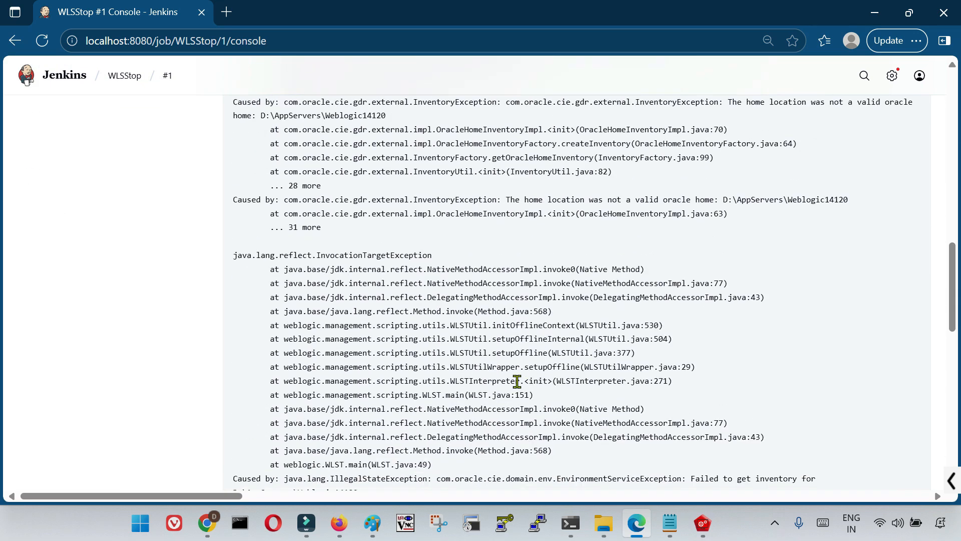
scroll(517, 381, down, 10)
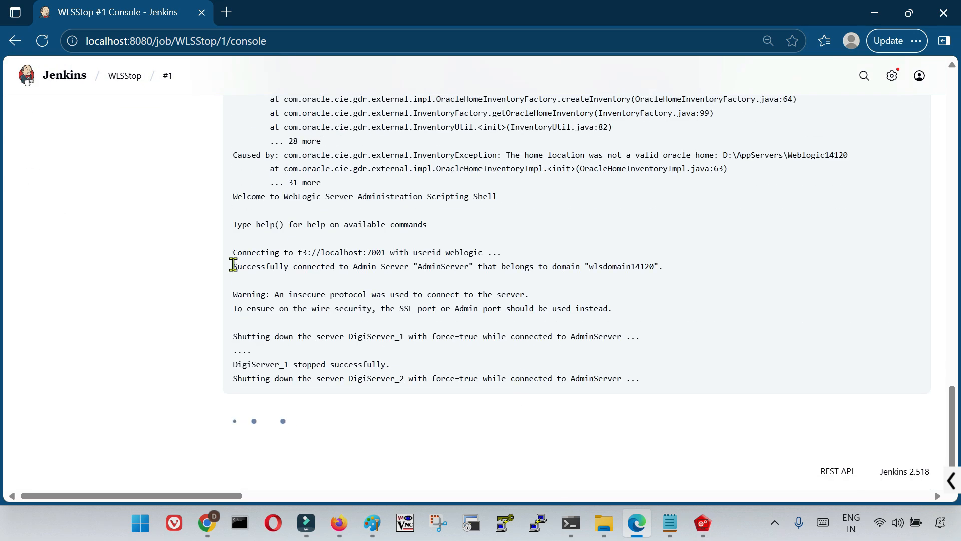
drag(235, 252, 363, 425)
click(335, 416)
drag(233, 410, 322, 415)
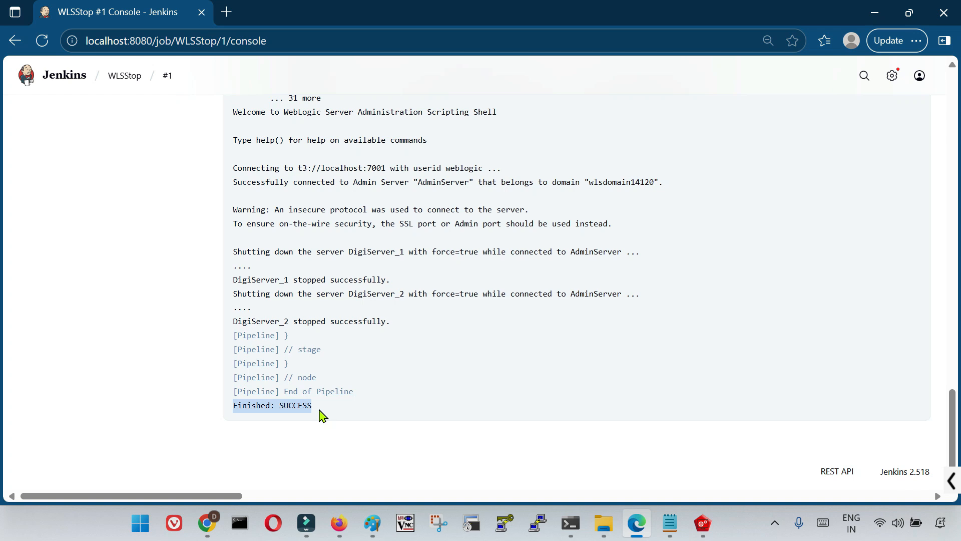
Switch to WebLogic Remote Console and reload the Servers monitoring table to check the states of DigiServer_1 and DigiServer_2.
click(703, 523)
click(90, 175)
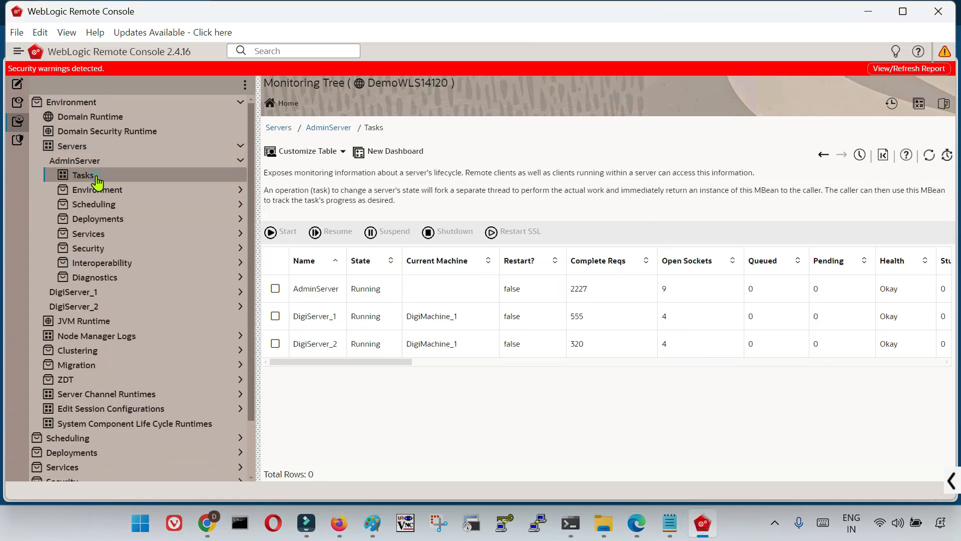
click(78, 149)
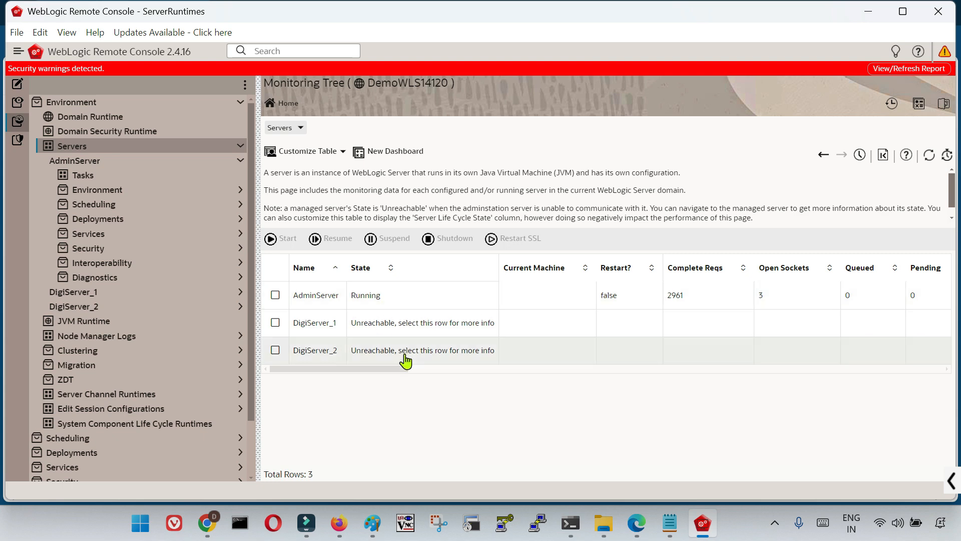
Switch to Plan.txt in Notepad and review the WLST start and stop scripts and both pipeline definitions.
click(669, 523)
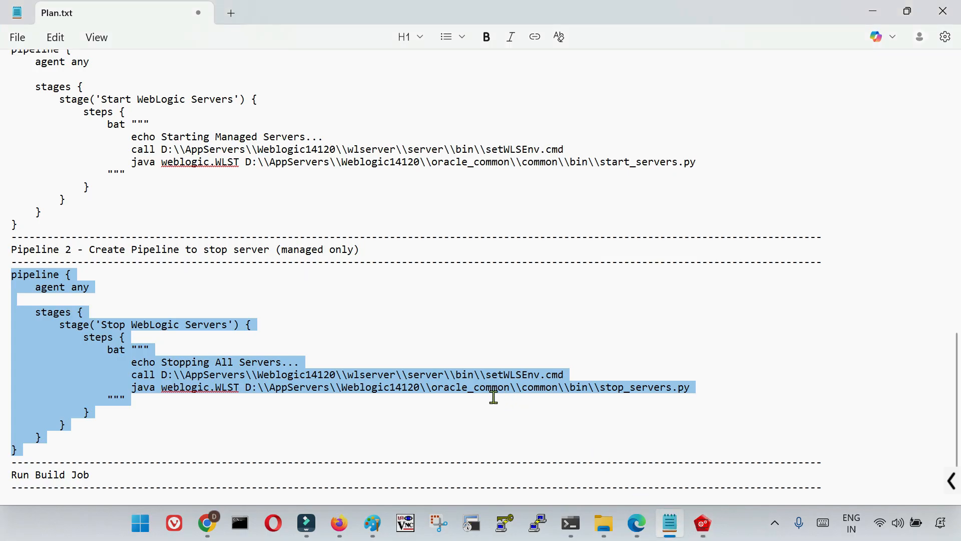
click(386, 425)
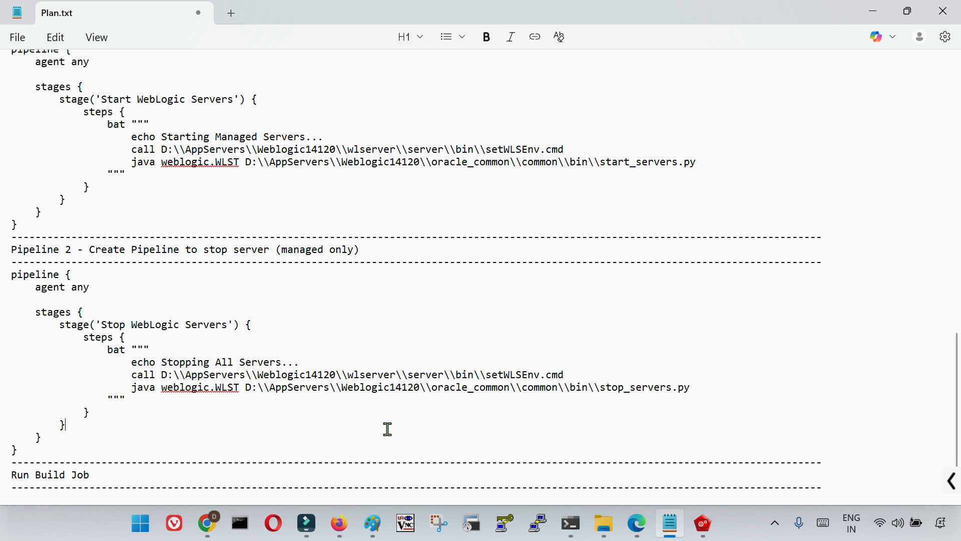
scroll(269, 410, up, 20)
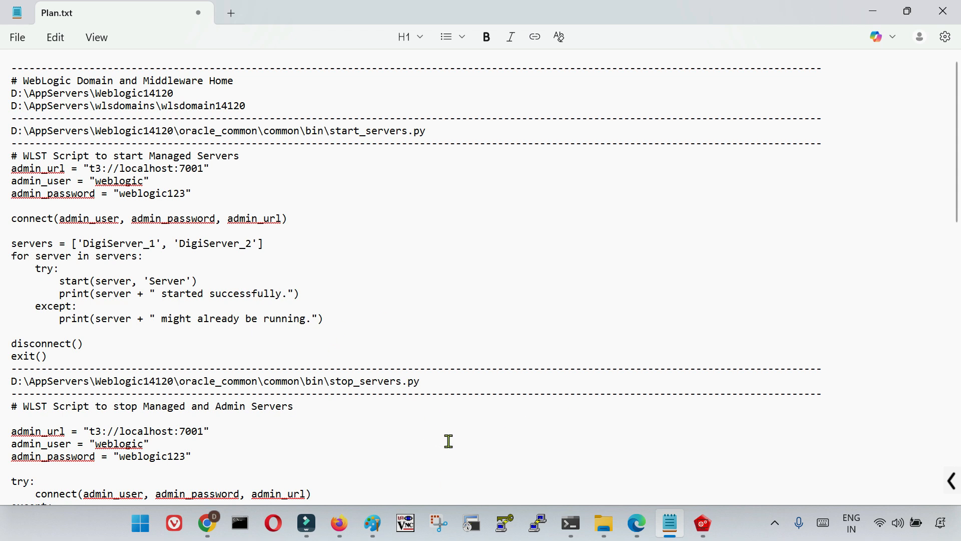
scroll(449, 441, down, 15)
scroll(403, 437, down, 3)
scroll(444, 425, up, 10)
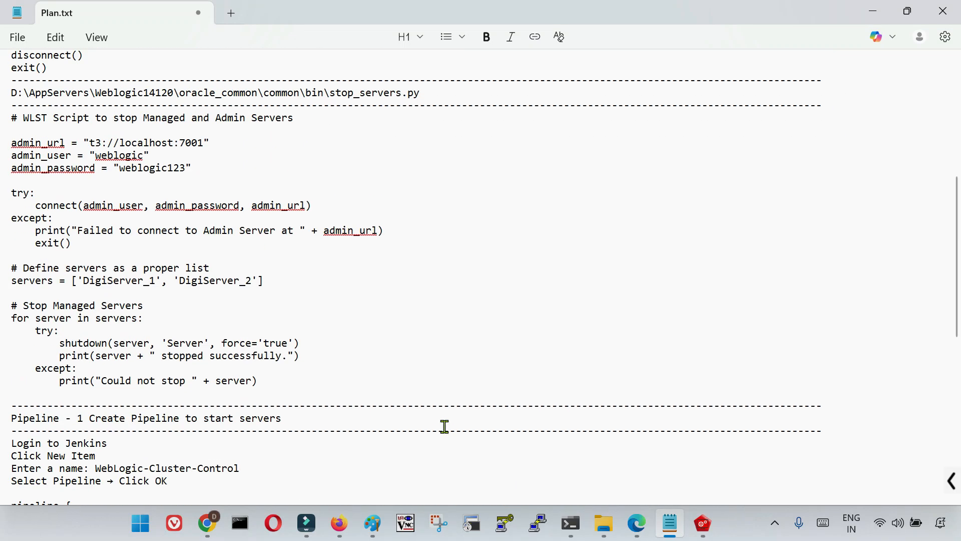
scroll(445, 426, up, 8)
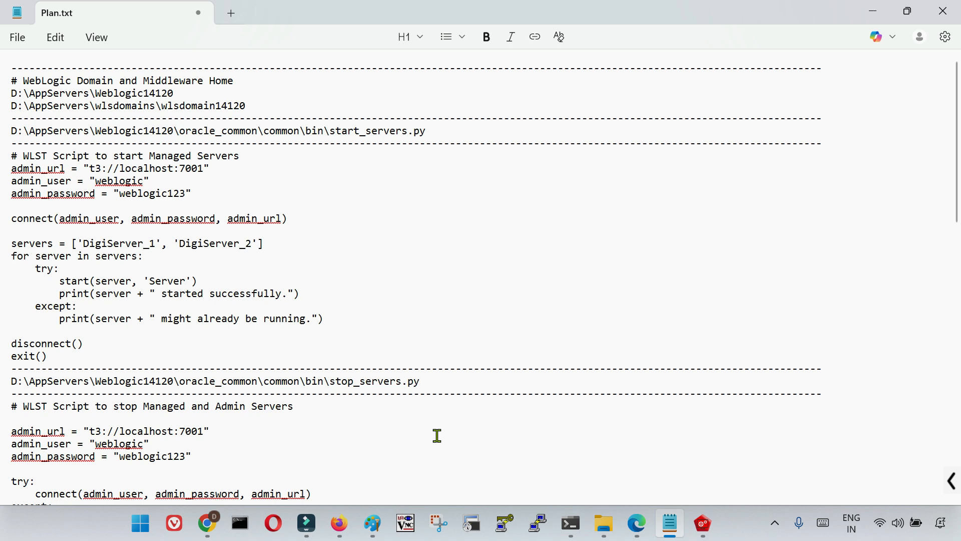
scroll(391, 412, down, 12)
scroll(391, 412, down, 6)
scroll(390, 412, up, 13)
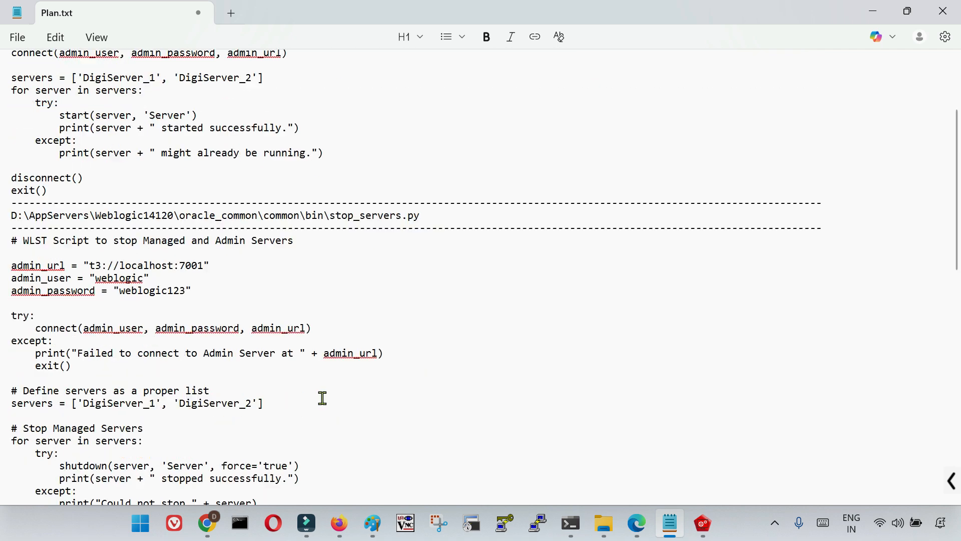
scroll(323, 398, down, 13)
scroll(359, 398, up, 17)
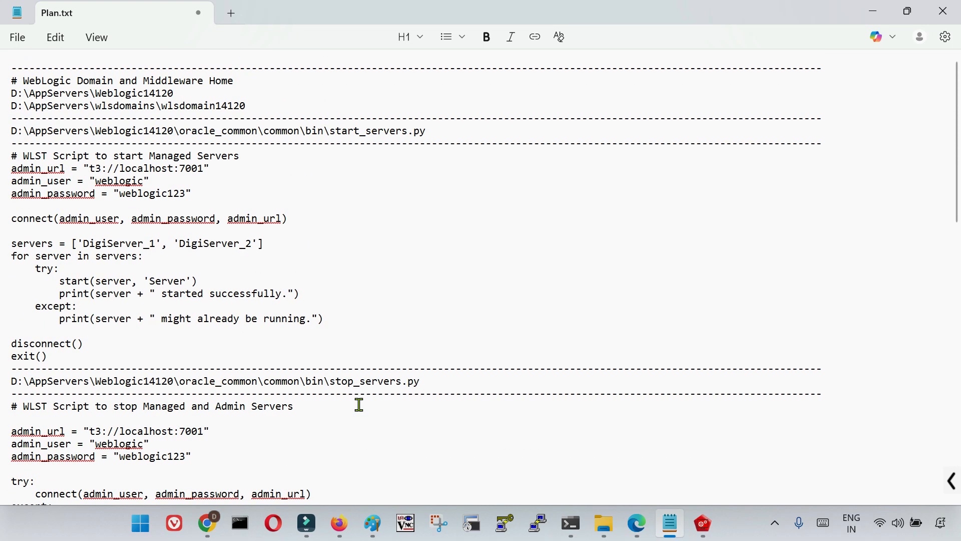